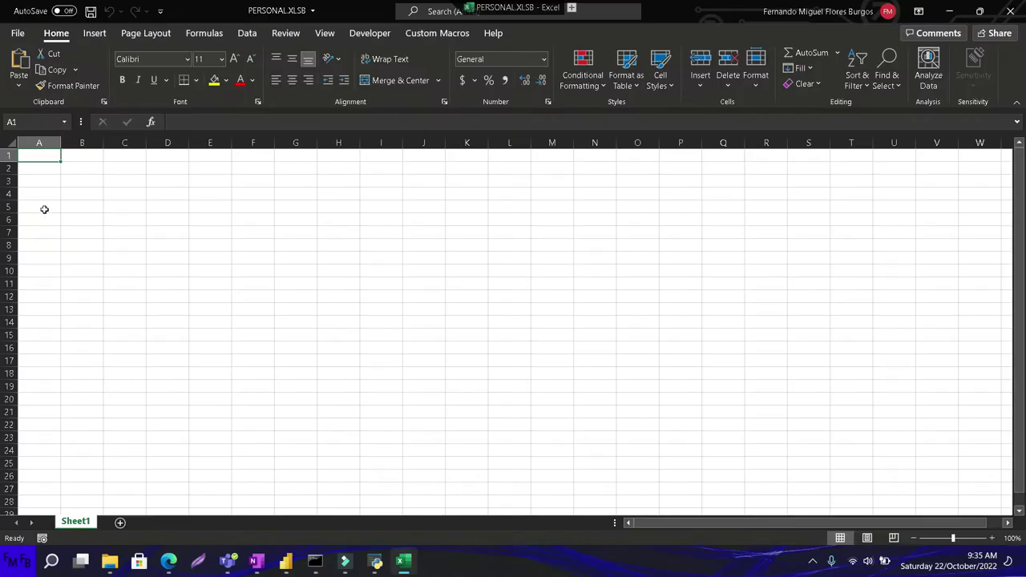
Step: Enter headers Nombre and Cantidad, with the names Pedro, Pablo and Juan below
text(Nombre)
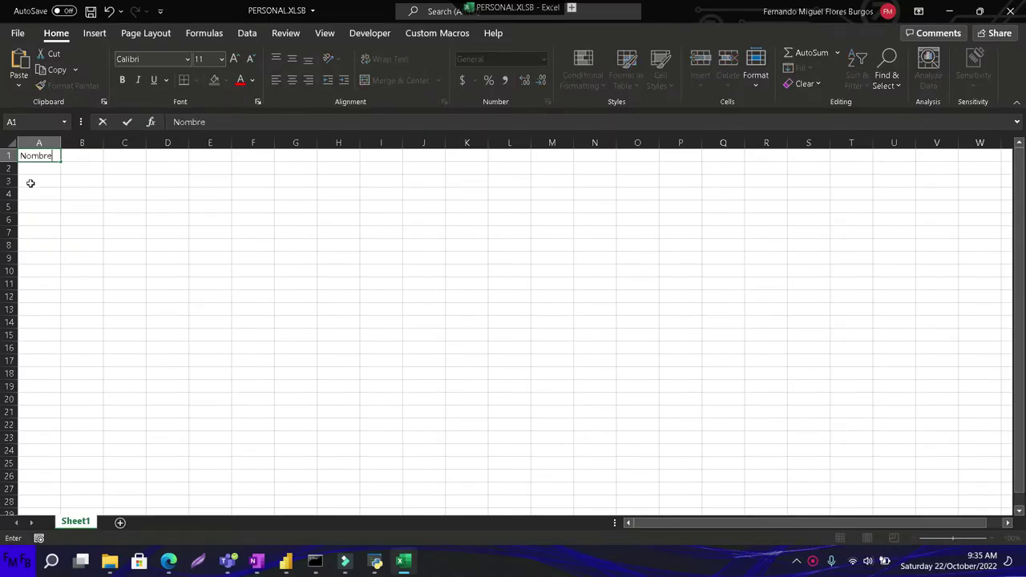
key(Tab)
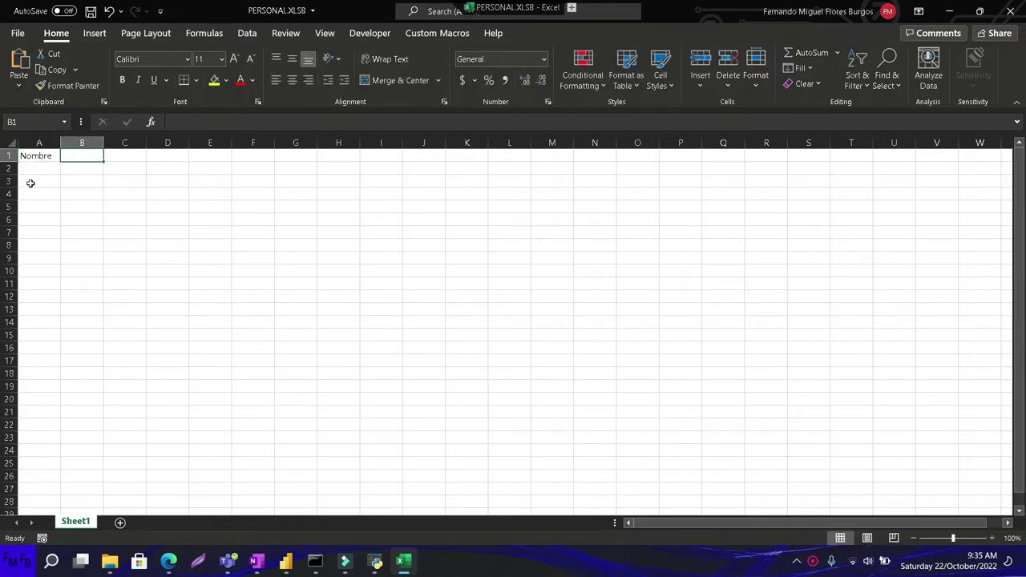
text(Cantidad)
key(Return)
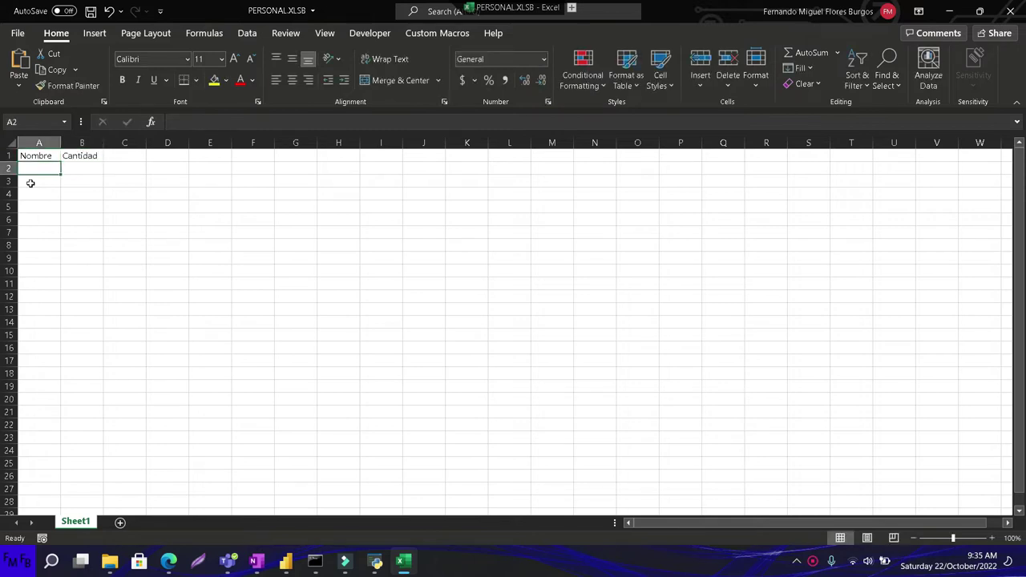
text(Pedro)
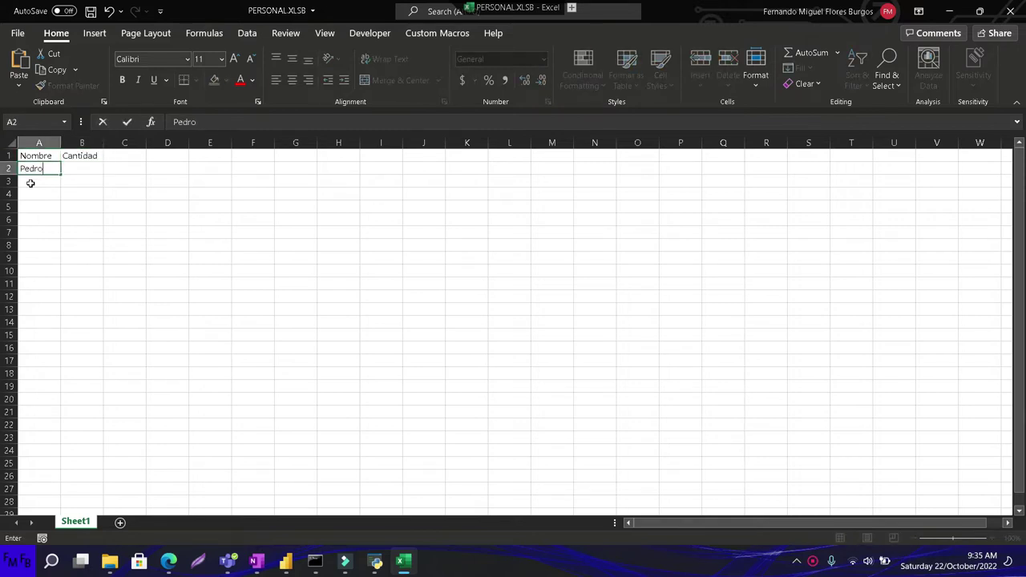
key(Return)
text(Pablo)
key(Return)
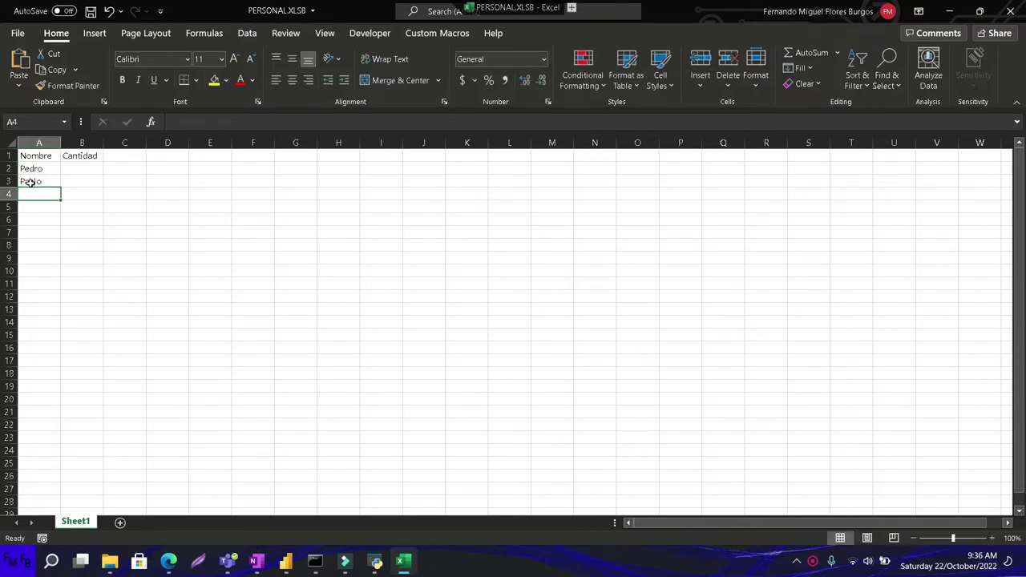
text(Juan)
Step: Enter the quantities 1, 10 and 35 in B2:B4, then start a new blank workbook
key(Up)
key(Up)
key(Right)
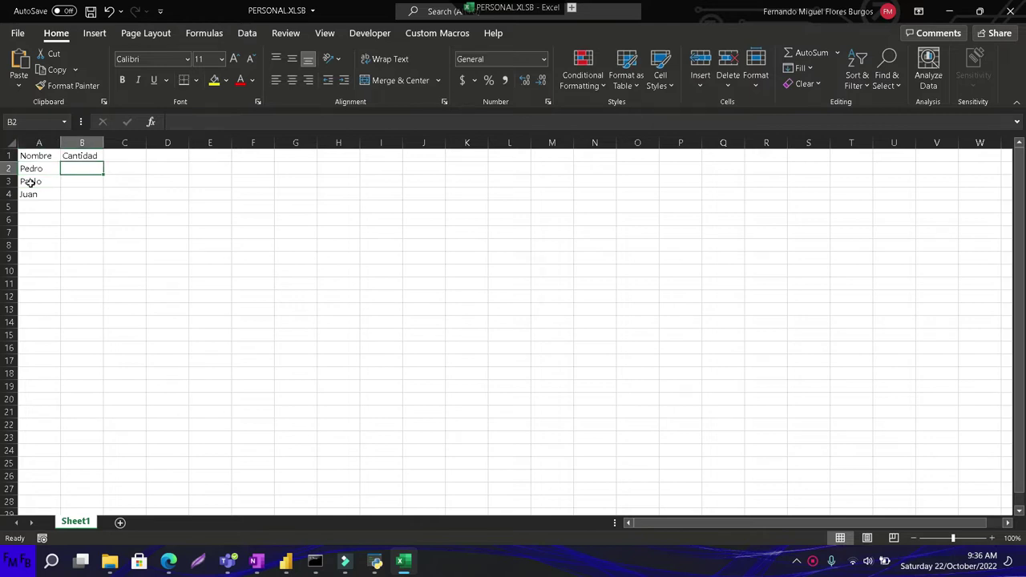
text(1)
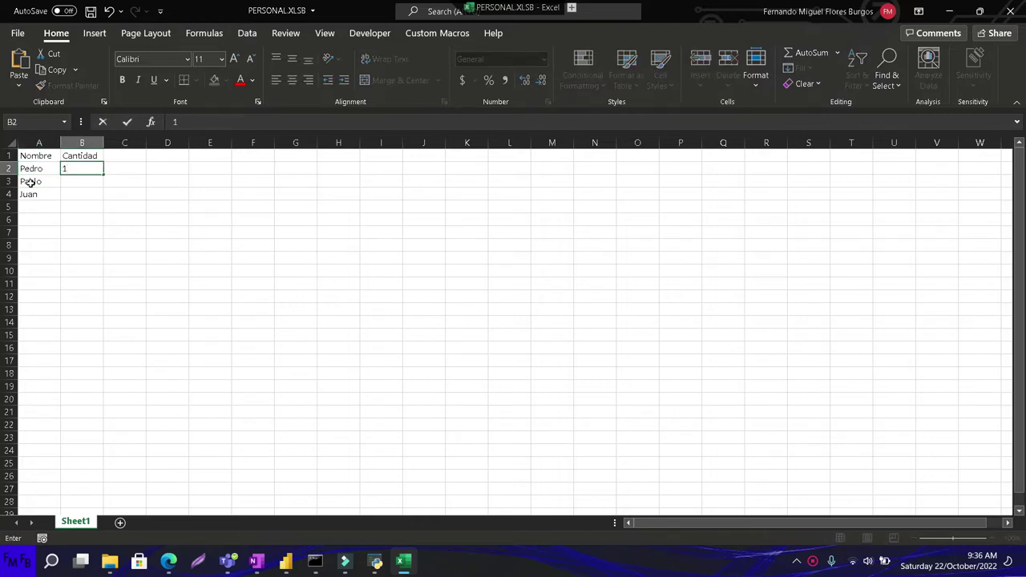
key(Return)
text(10)
key(Return)
text(35)
key(Return)
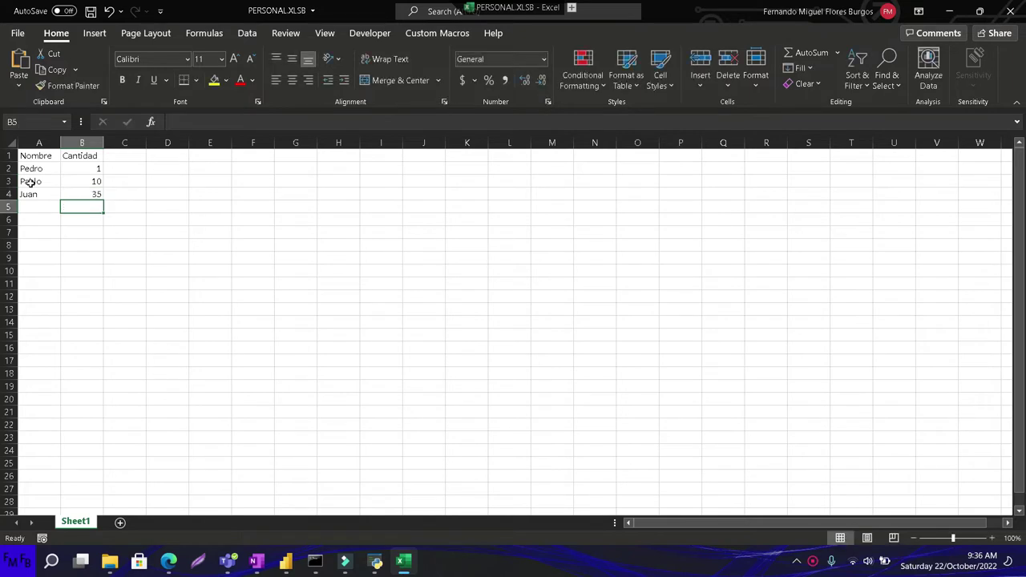
key(ctrl+n)
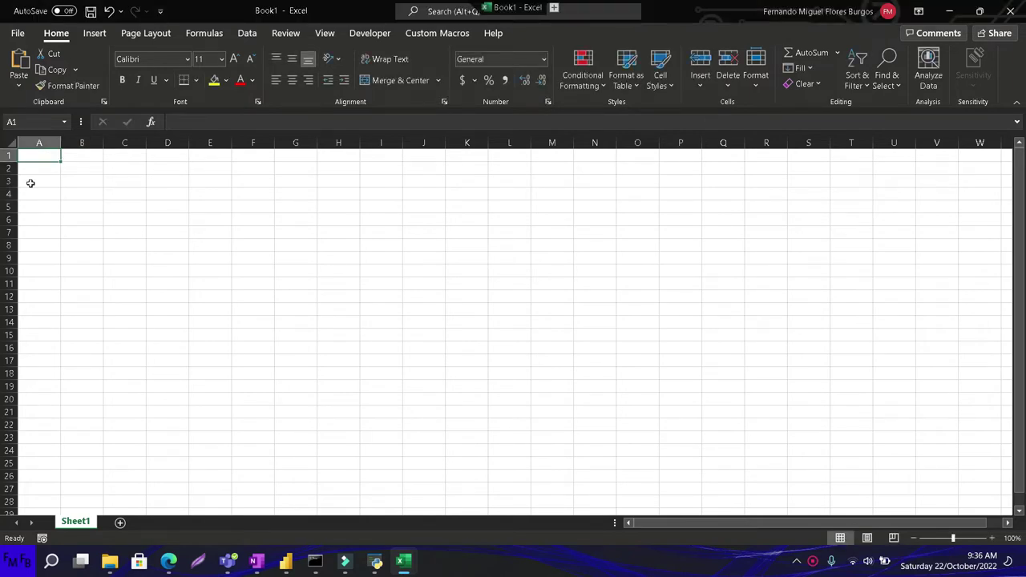
Step: Enter the Nombre and Cantidad2 headers and a first row, María with 30
text(Nombre)
click(78, 156)
text(Cantidad)
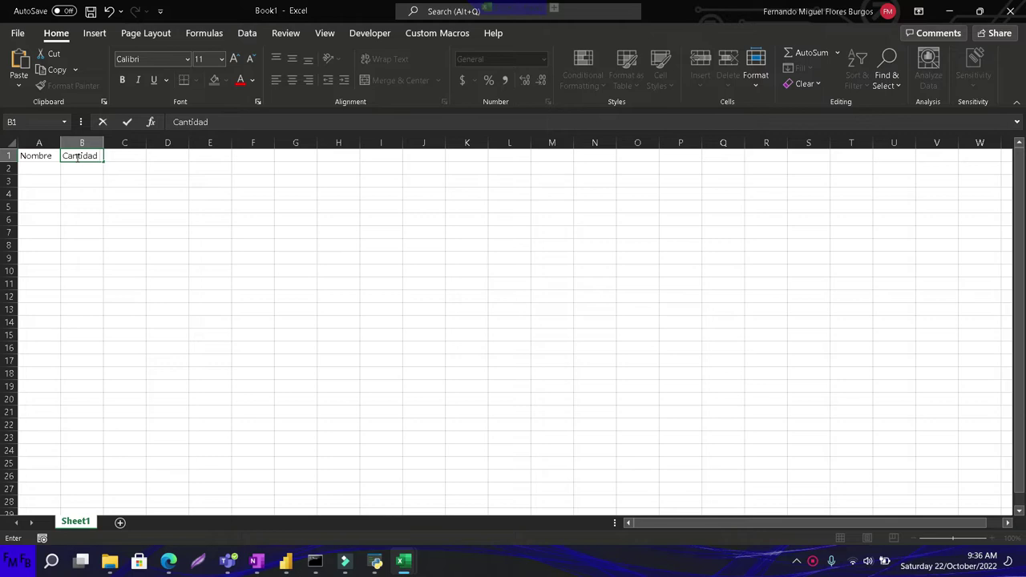
text(2)
key(Return)
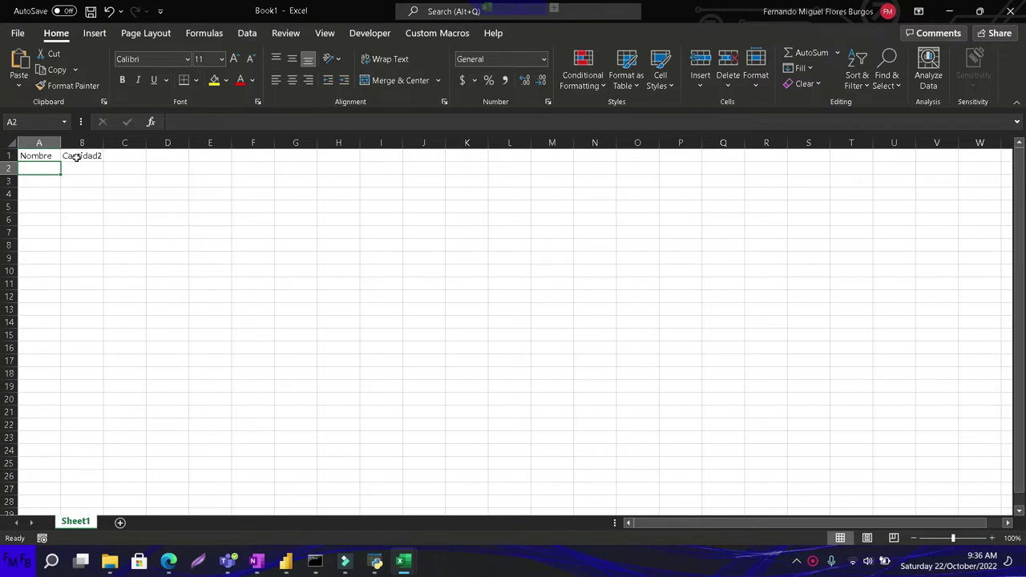
text(María)
key(Tab)
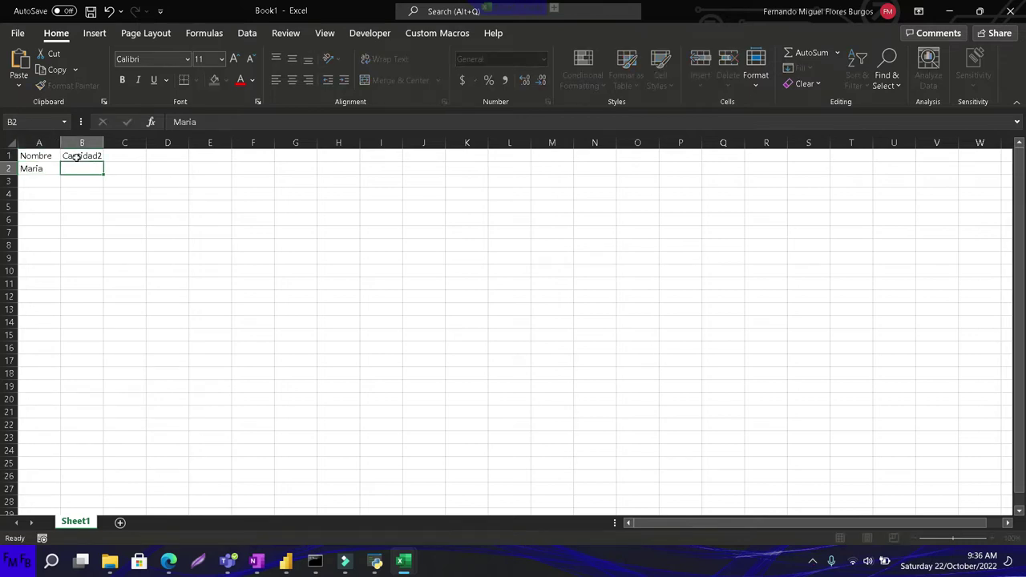
text(30)
key(Return)
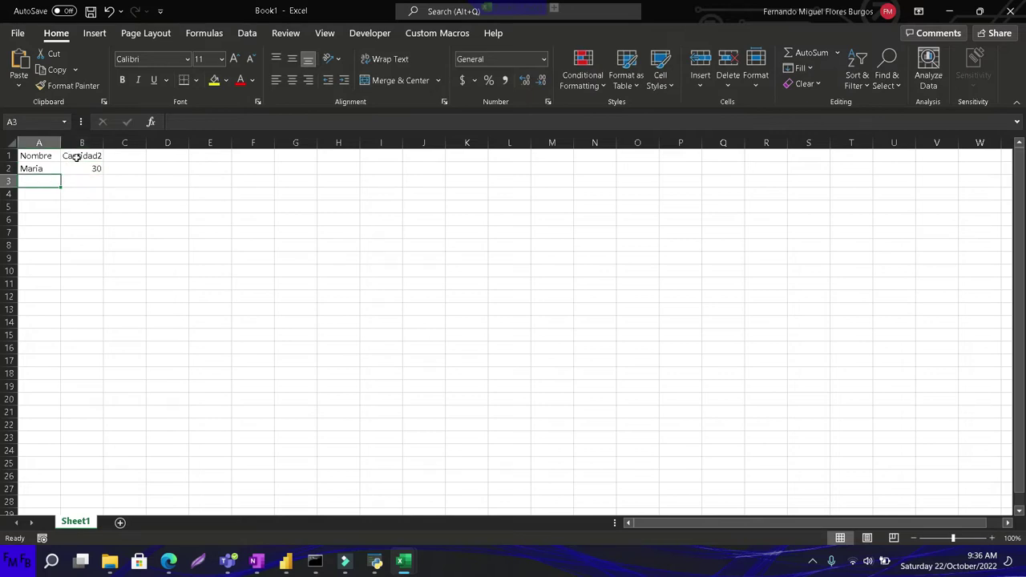
Step: Add the rows José 40 and Jorge 45
text(Jos)
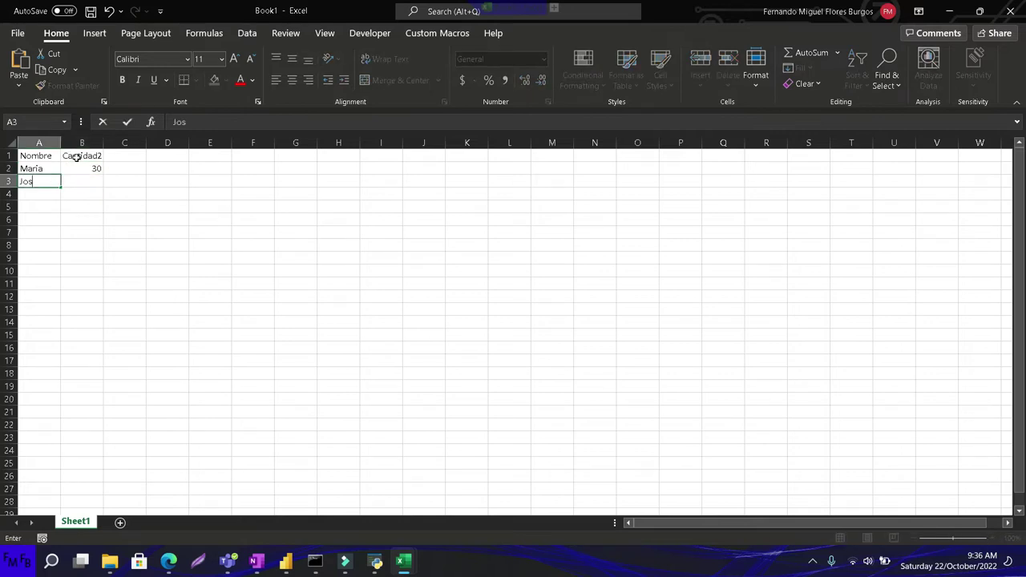
text(é)
key(Tab)
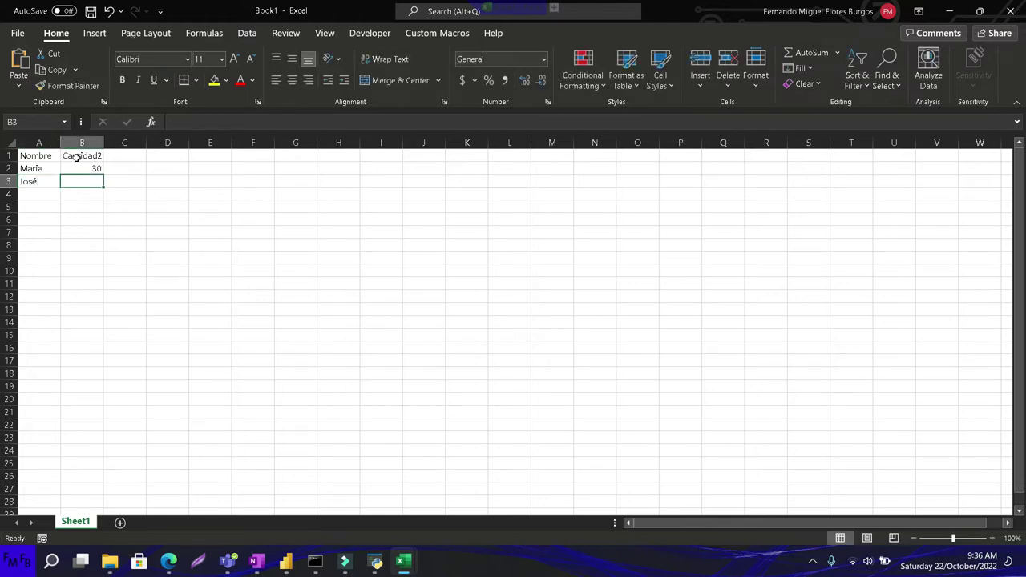
text(40)
key(Return)
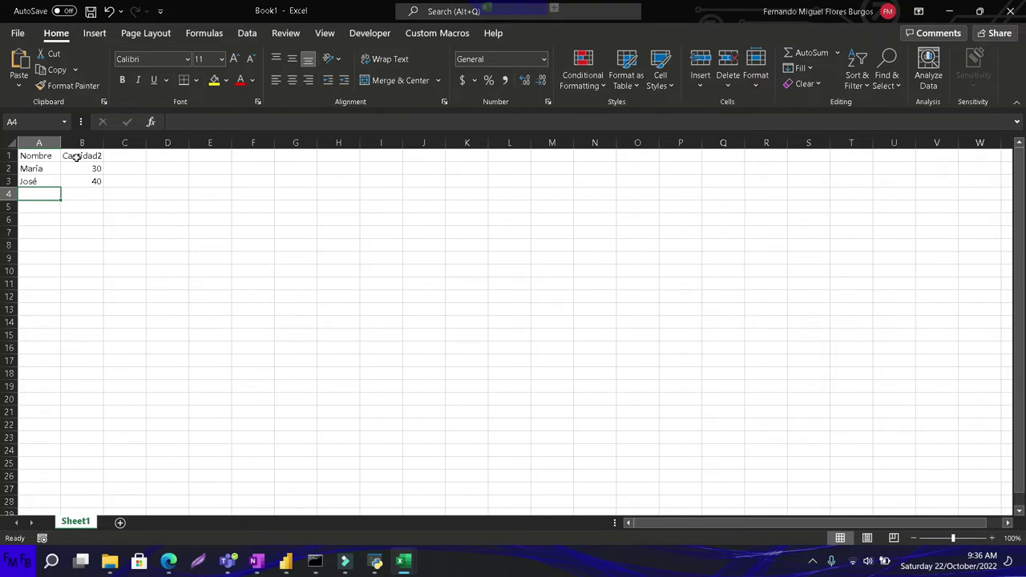
text(Jorge)
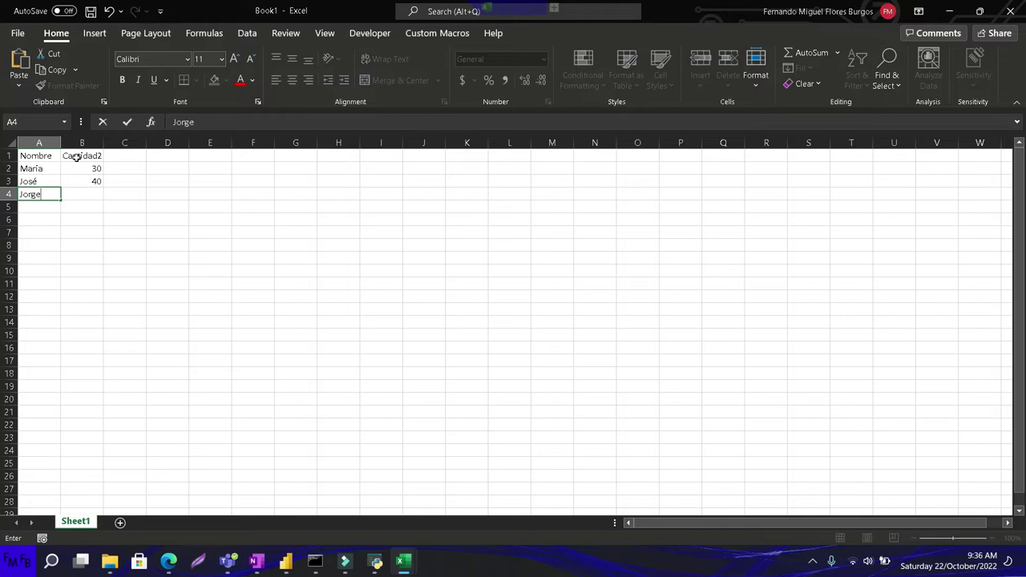
key(Tab)
text(45)
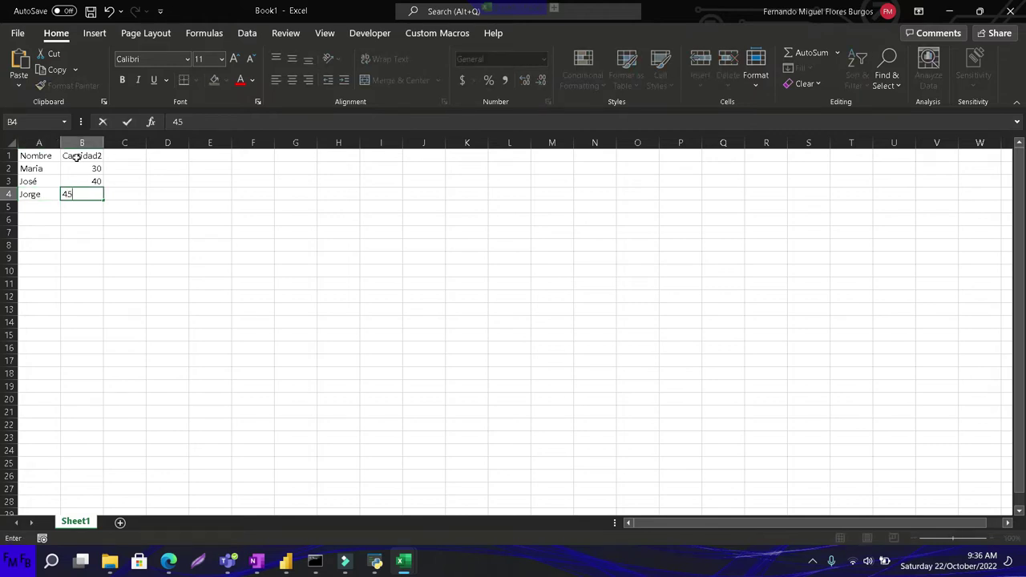
key(Return)
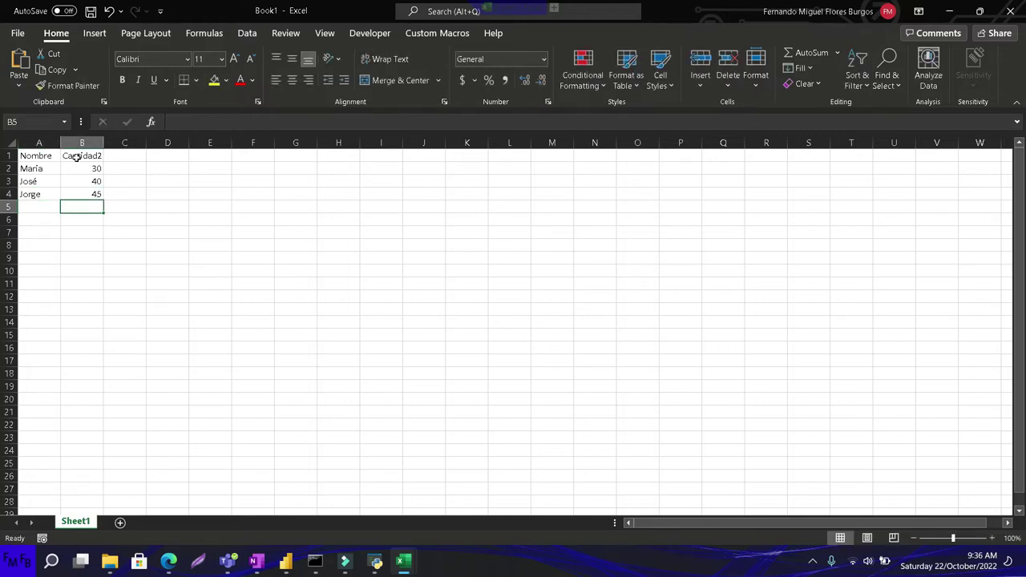
Step: Dismiss the quick save prompt and bring up the File Open page
key(ctrl+s)
key(Escape)
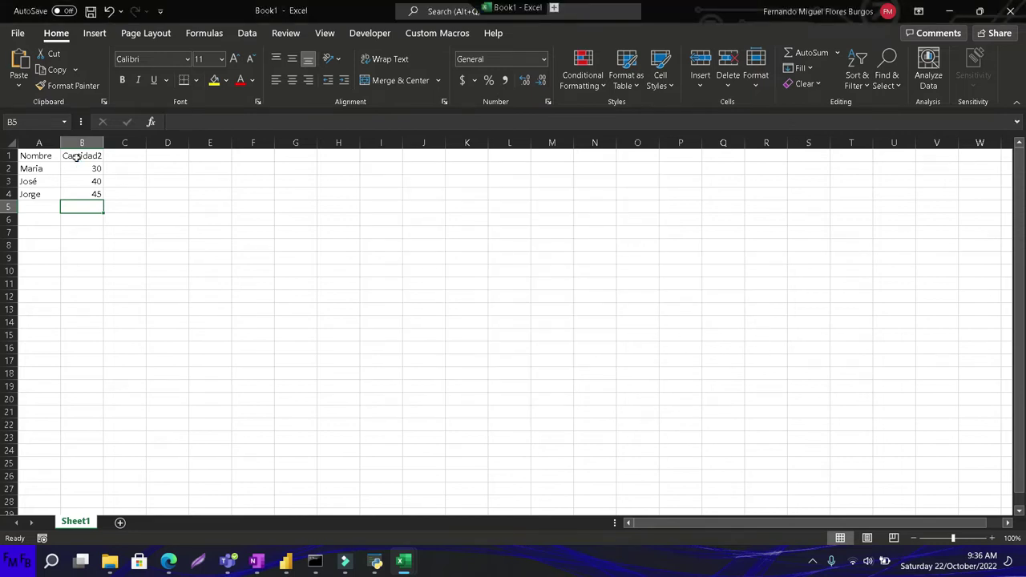
key(ctrl+o)
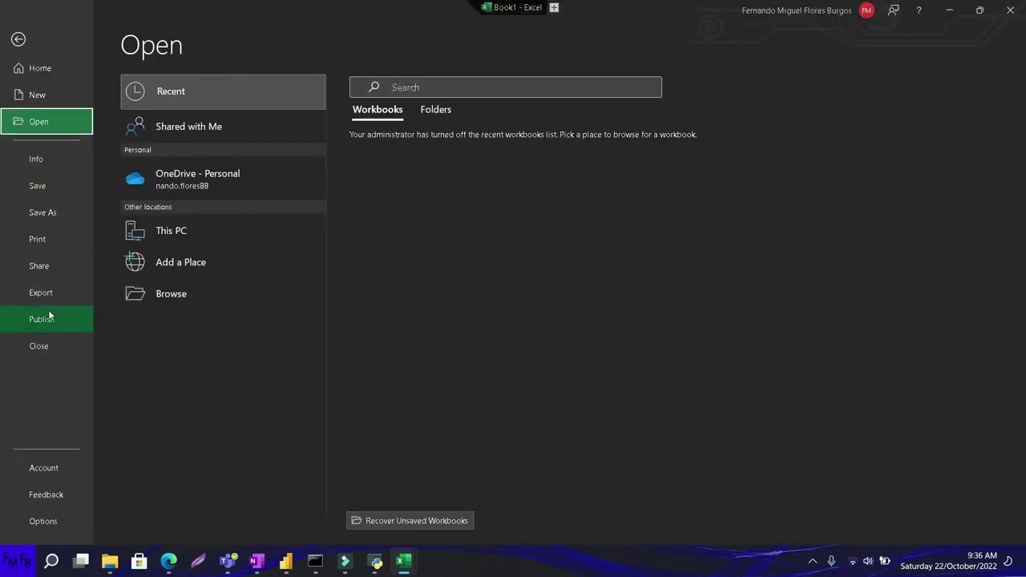
Step: In Save As, browse to the Youtube\Code\Excel folder
click(62, 211)
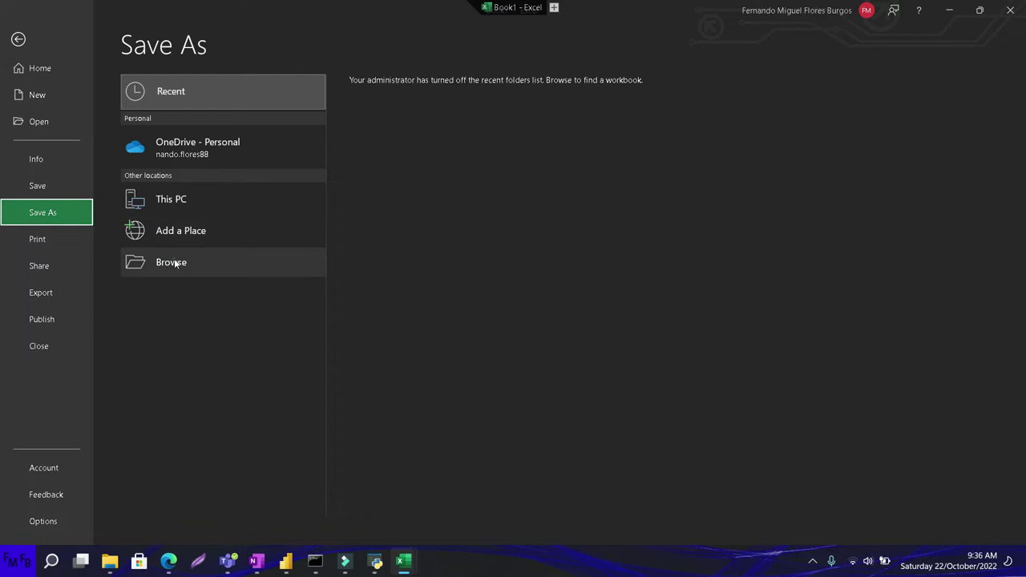
click(173, 262)
scroll(57, 165, down, 1)
scroll(57, 165, down, 1)
scroll(57, 165, up, 3)
scroll(57, 165, up, 2)
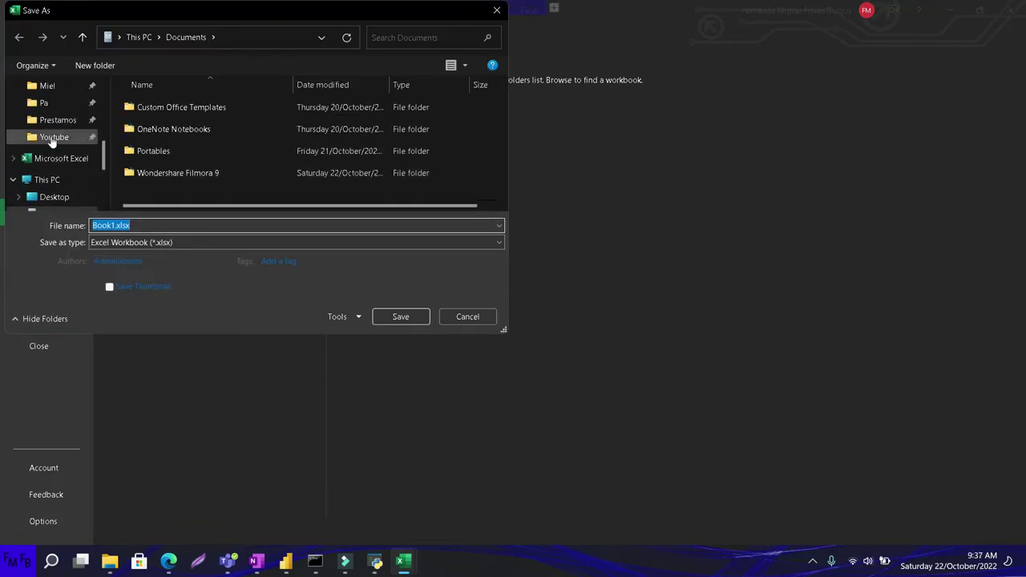
click(48, 138)
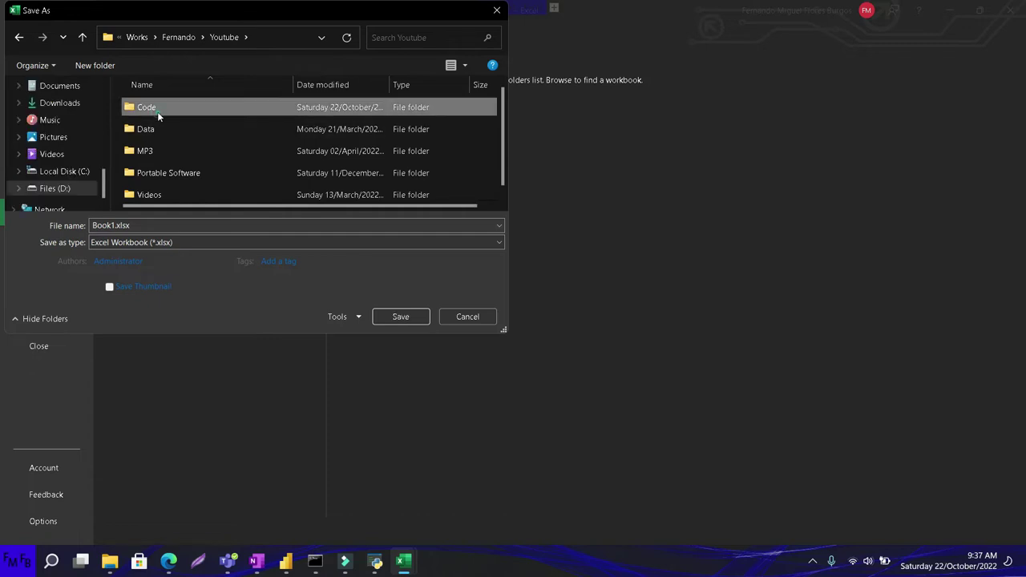
double_click(157, 112)
click(157, 113)
double_click(158, 112)
double_click(159, 112)
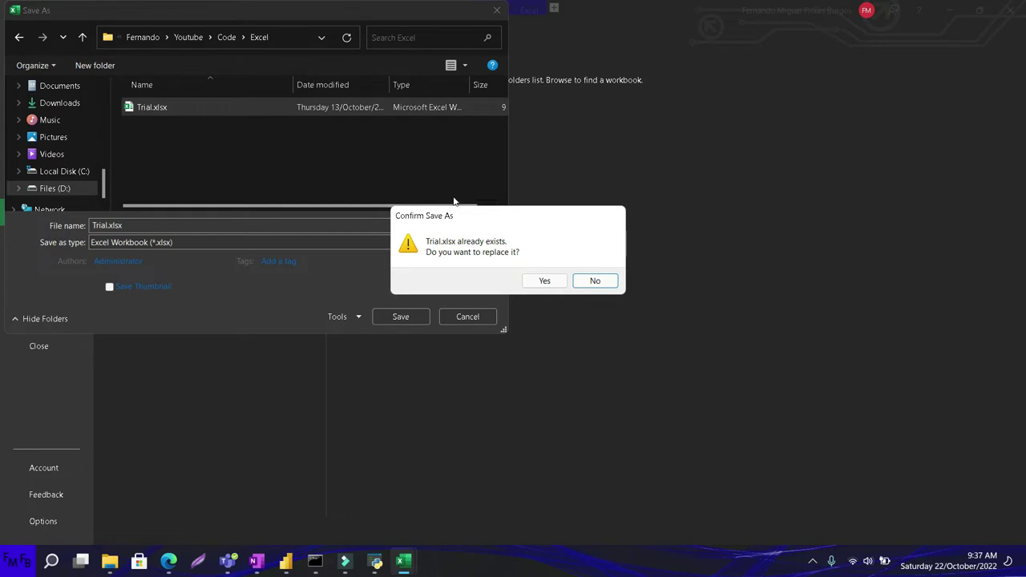
Step: Decline replacing Trial.xlsx and save the file as Workbook1.xlsx
click(592, 285)
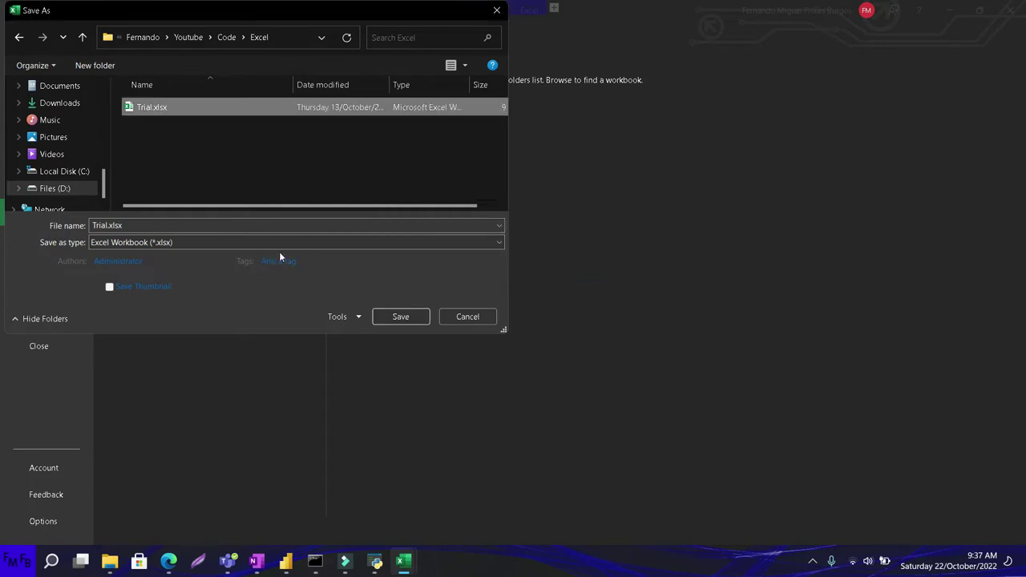
click(268, 227)
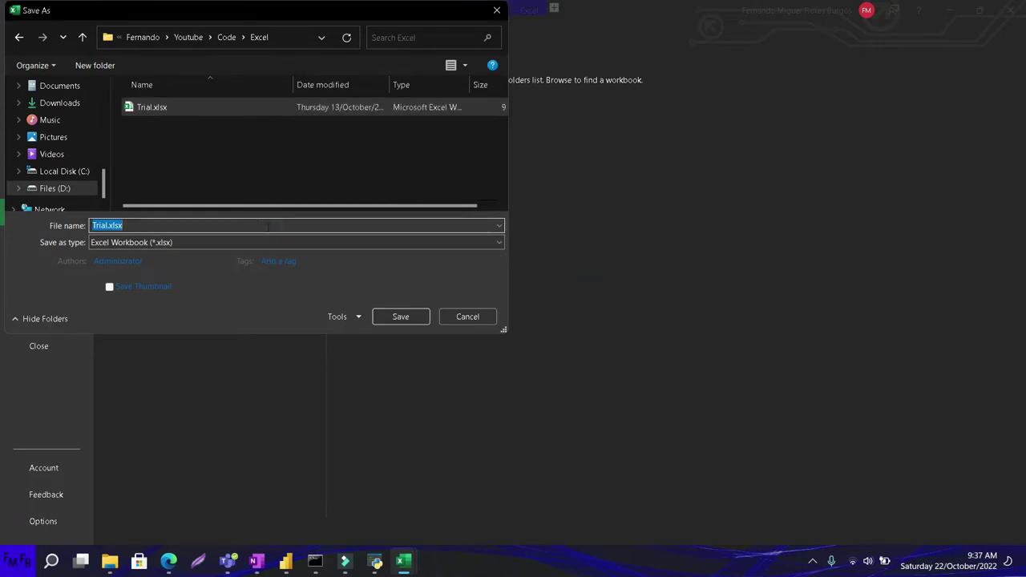
text(Workbooks)
key(BackSpace)
key(BackSpace)
text(1)
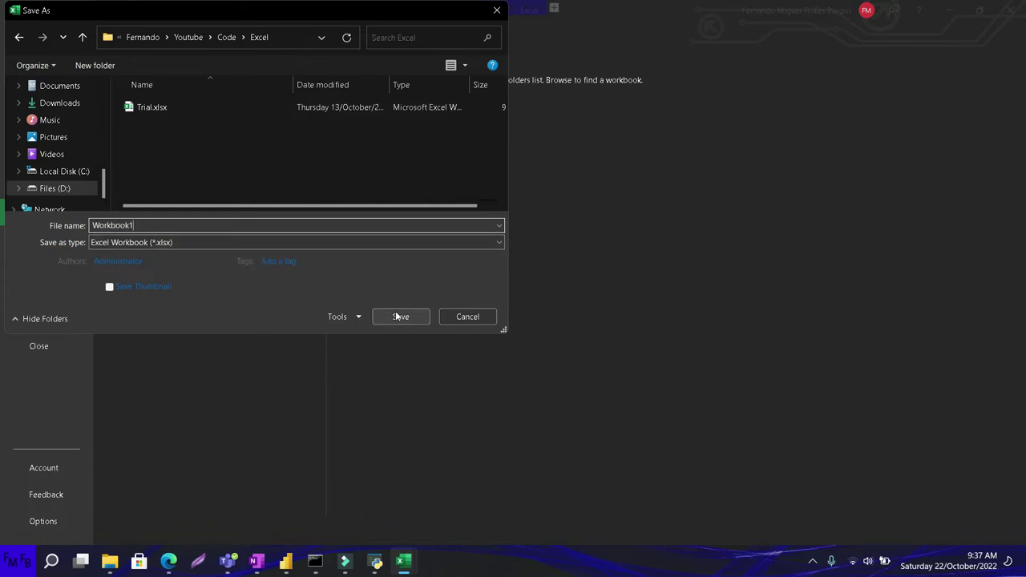
click(399, 316)
key(alt+Tab)
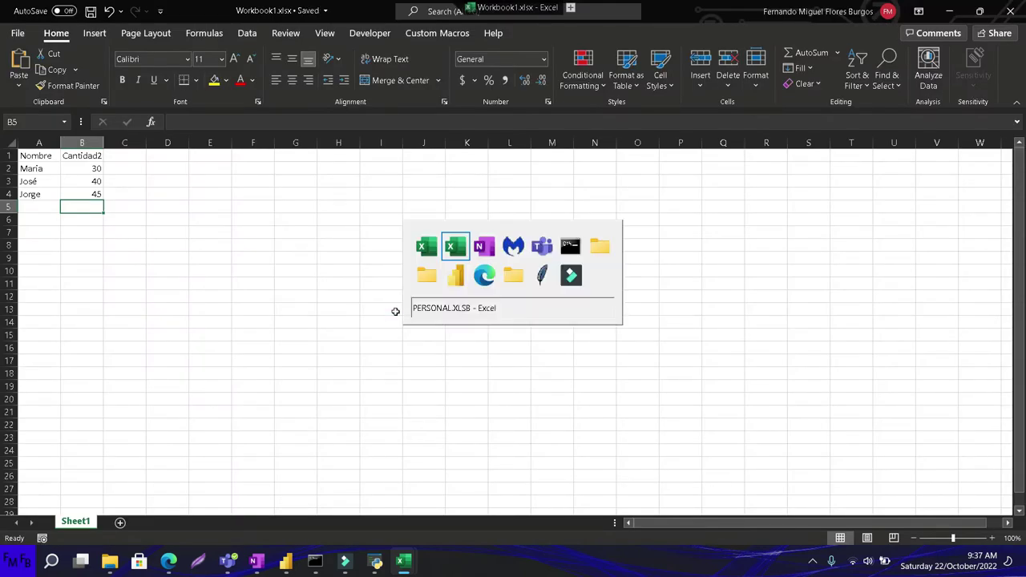
Step: In Save As, name the file Workbook2 and go to Youtube\Code\Excel
click(18, 33)
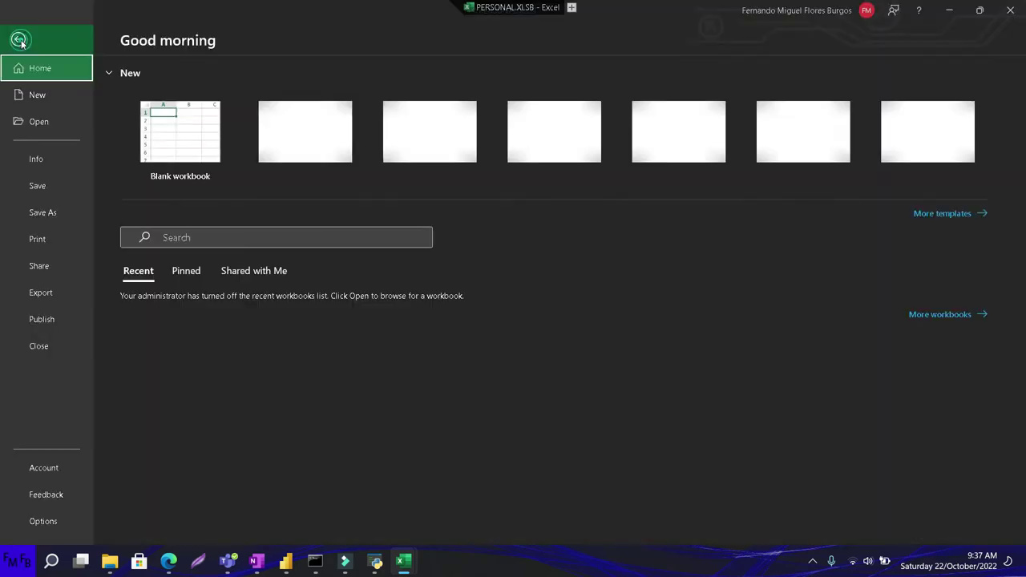
click(43, 212)
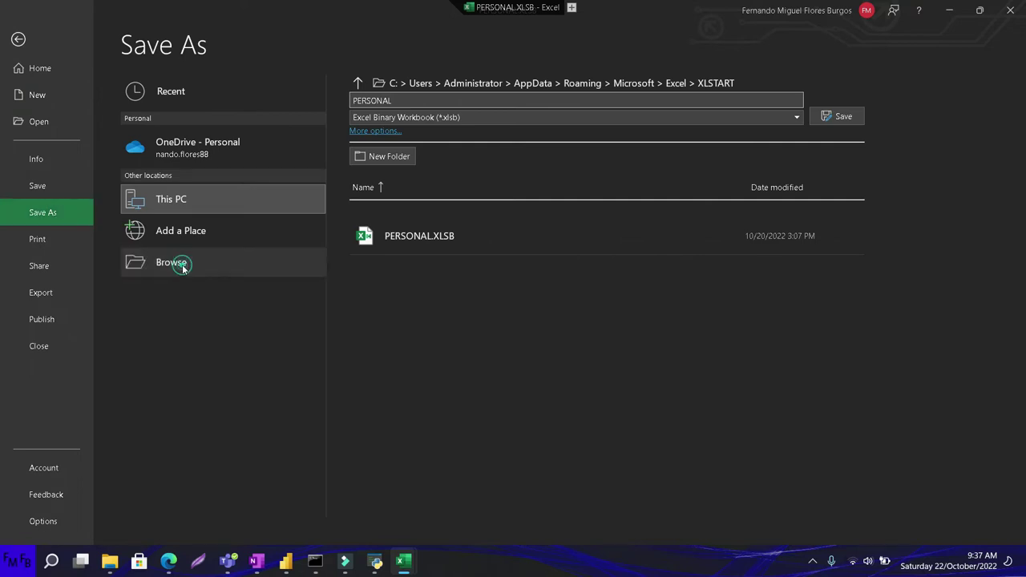
click(181, 264)
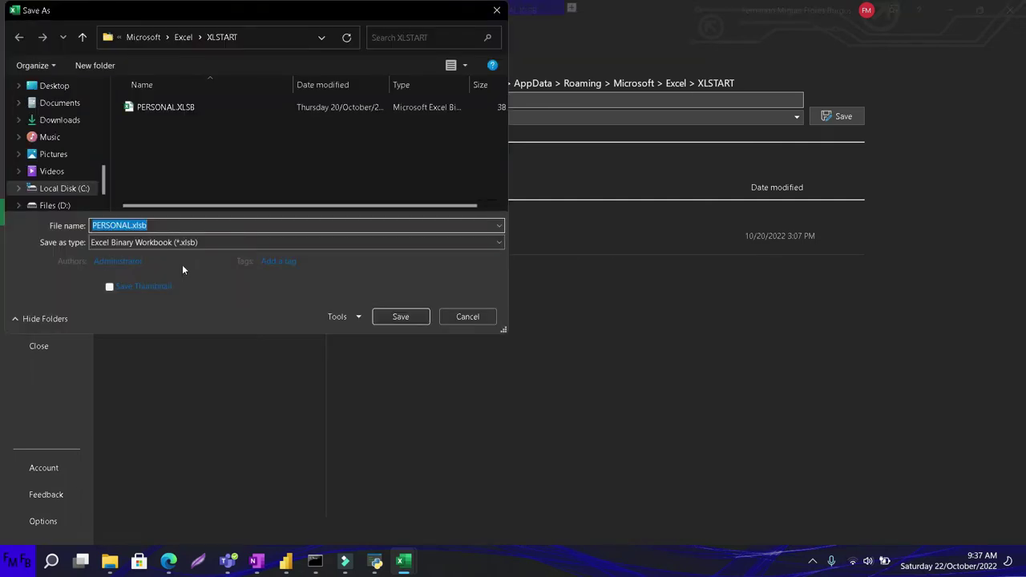
text(Workbook2)
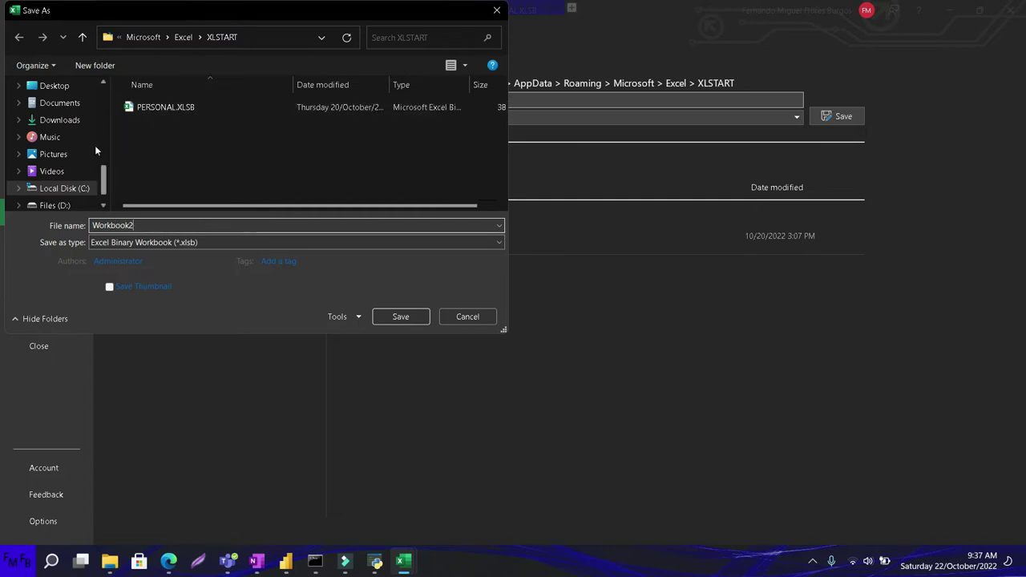
scroll(57, 146, down, 1)
scroll(58, 146, up, 3)
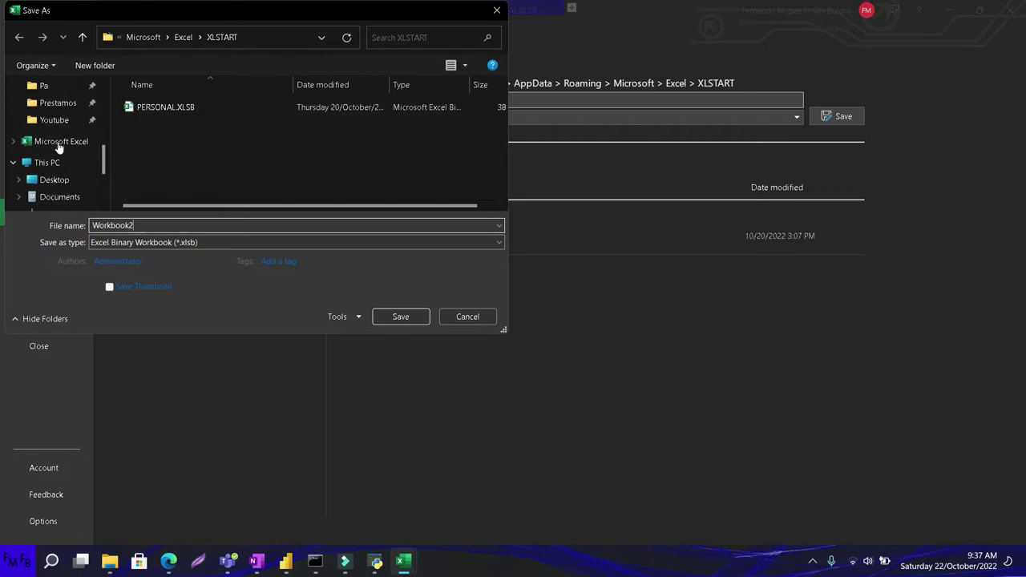
click(54, 120)
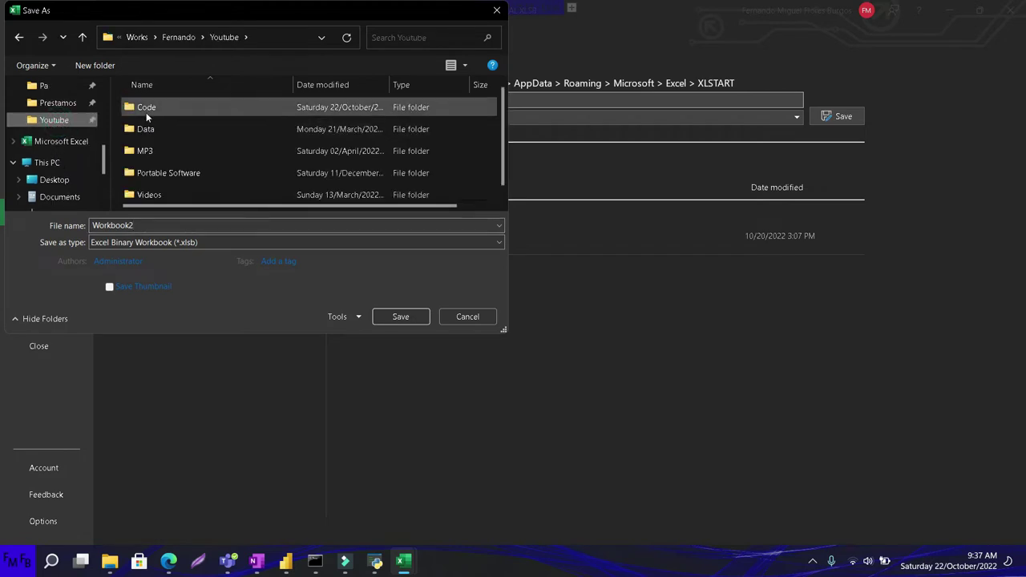
double_click(147, 116)
double_click(142, 108)
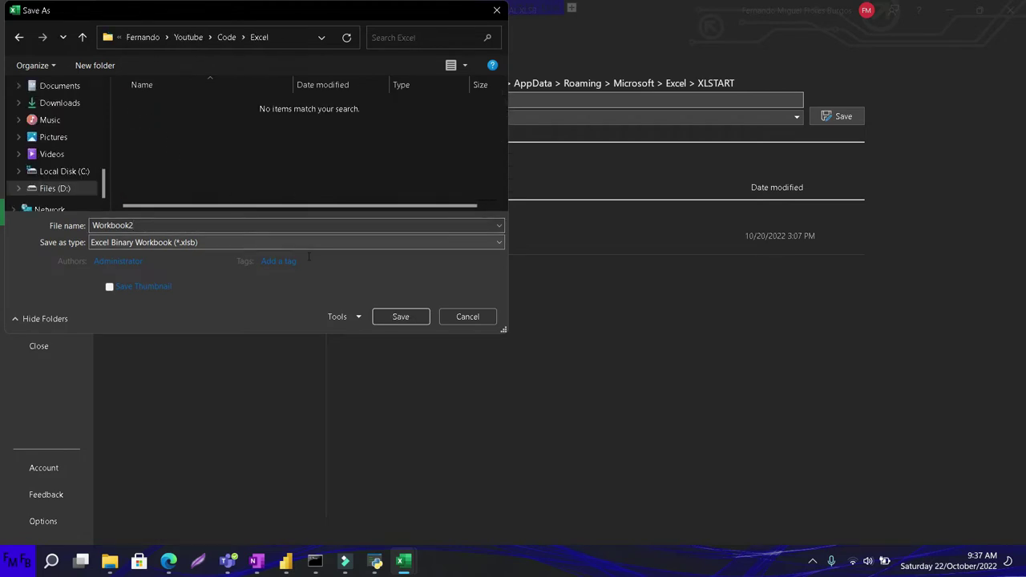
Step: Save as Excel Workbook (*.xlsx), confirming saving without macros
click(441, 244)
click(432, 254)
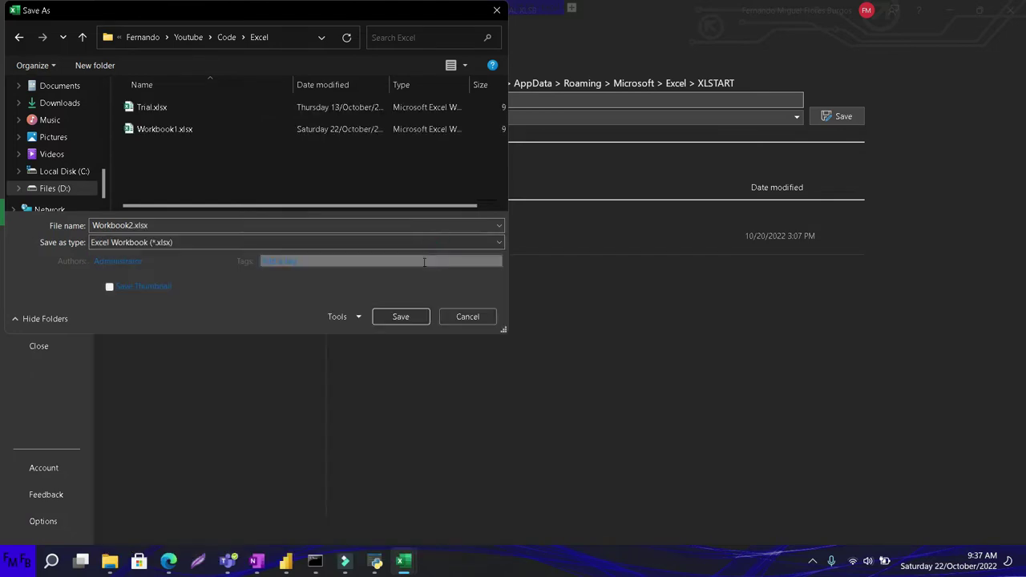
click(407, 317)
click(469, 337)
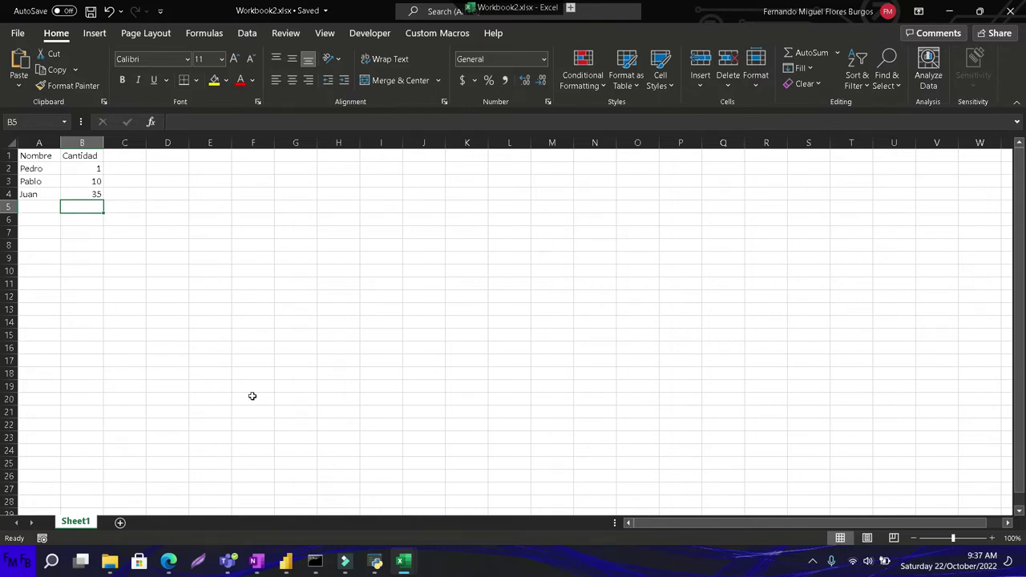
Step: Create Book2 and show its empty Queries & Connections pane from the Data tab
key(ctrl+n)
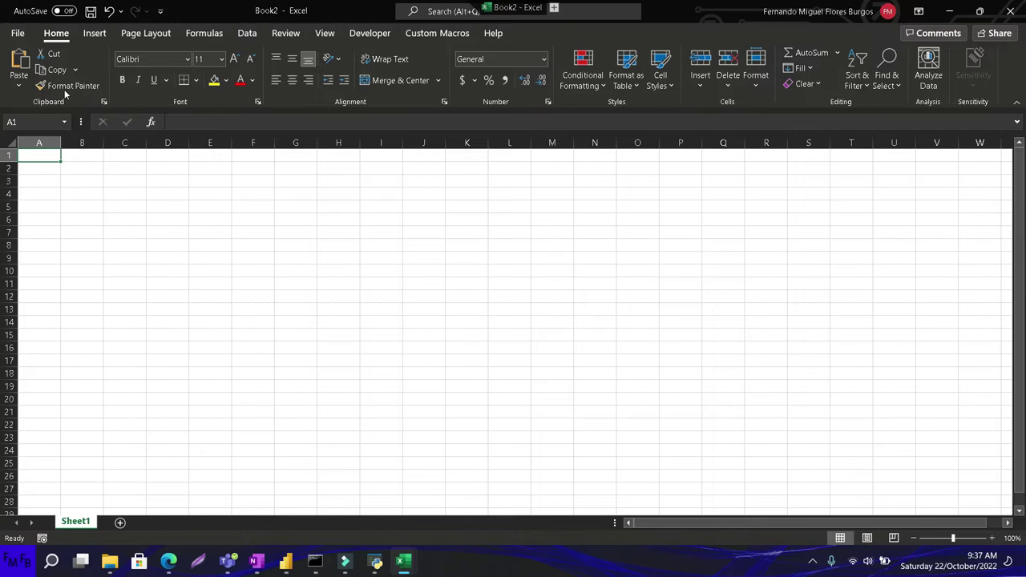
click(249, 34)
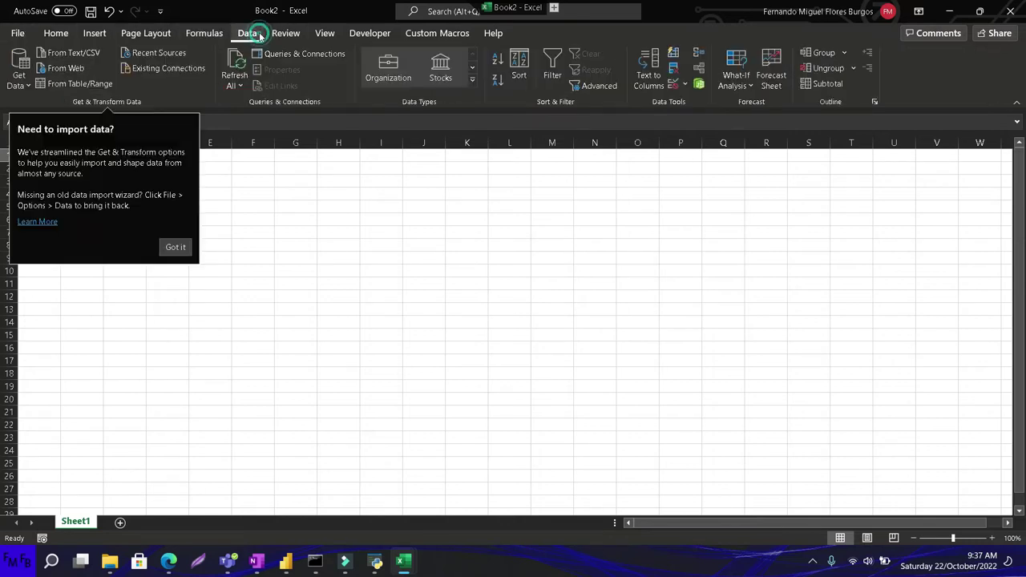
click(183, 243)
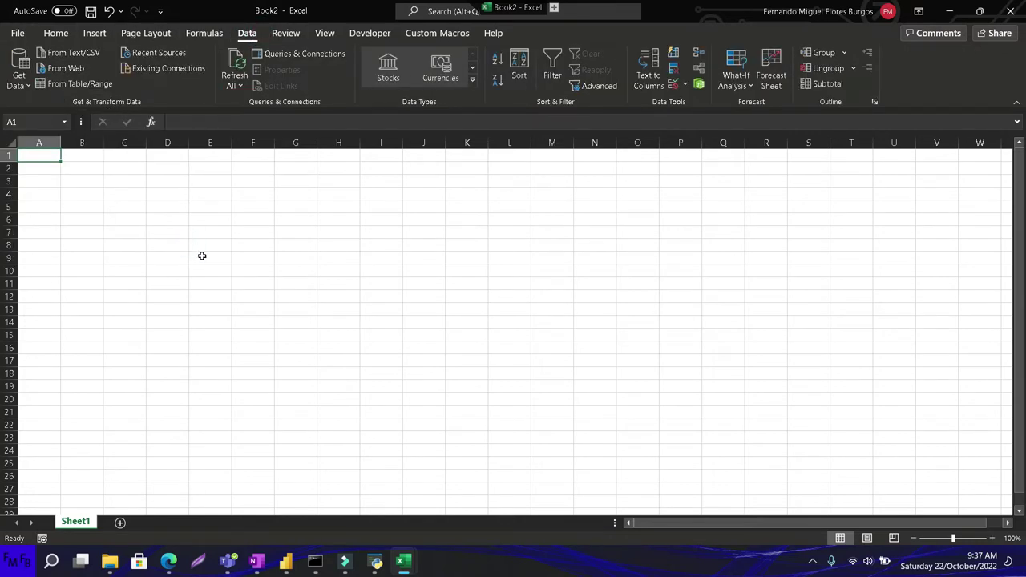
click(285, 54)
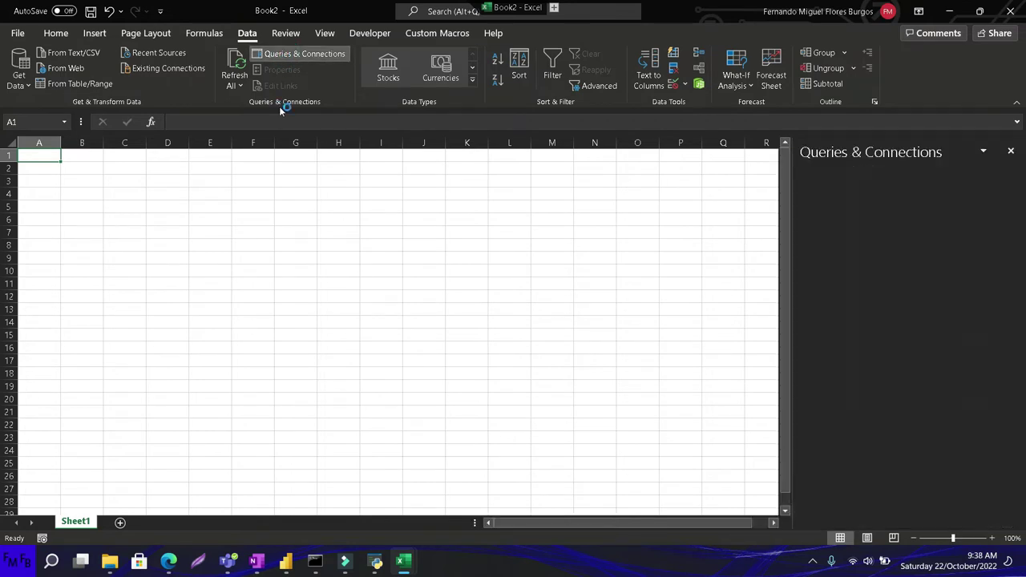
click(37, 84)
Step: Use Get Data > From Workbook to pick Workbook1.xlsx in Youtube\Code\Excel
key(Escape)
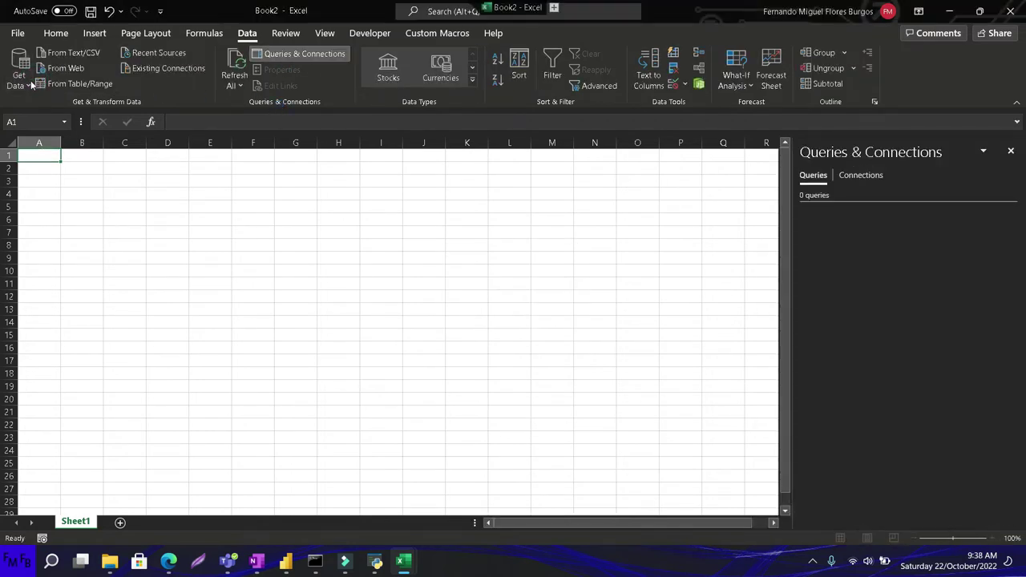
click(31, 83)
mouse_move(42, 120)
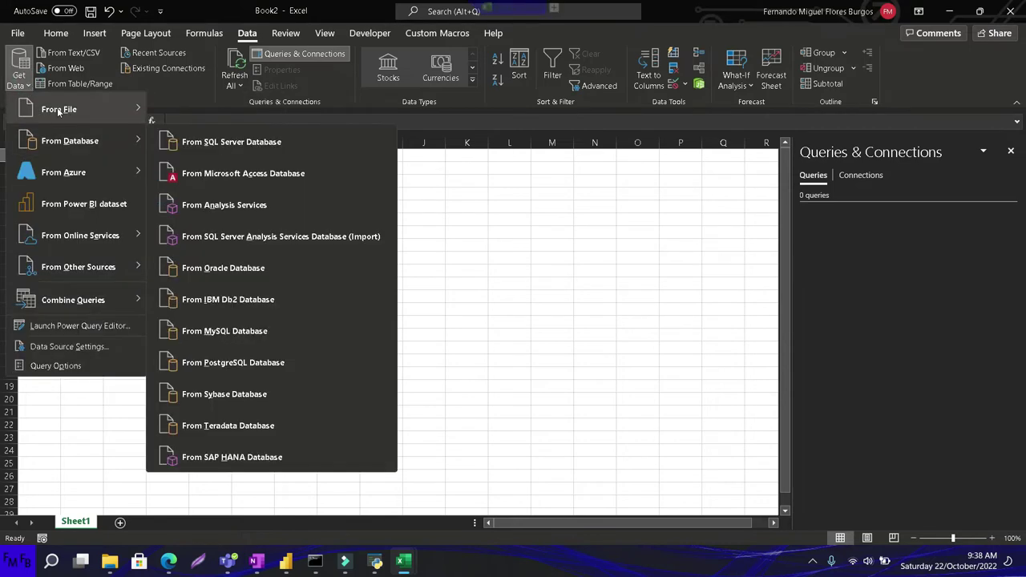
click(201, 110)
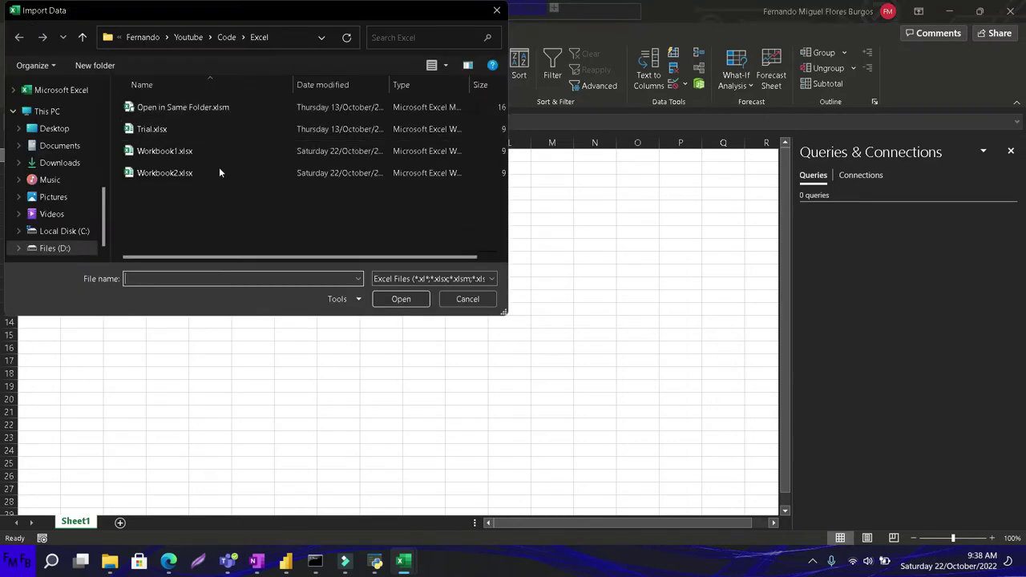
scroll(72, 197, up, 3)
click(70, 193)
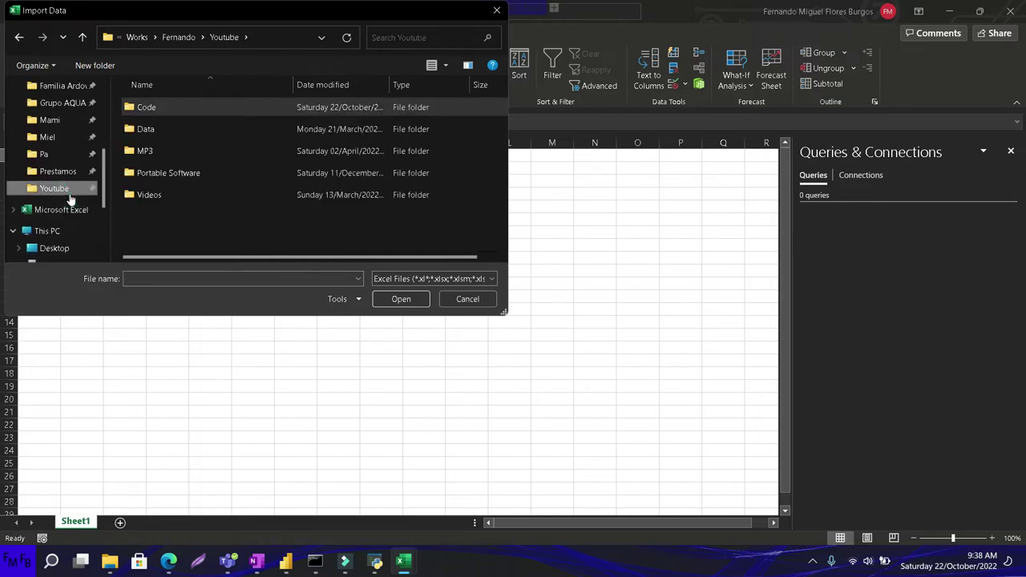
double_click(157, 109)
double_click(159, 110)
double_click(163, 149)
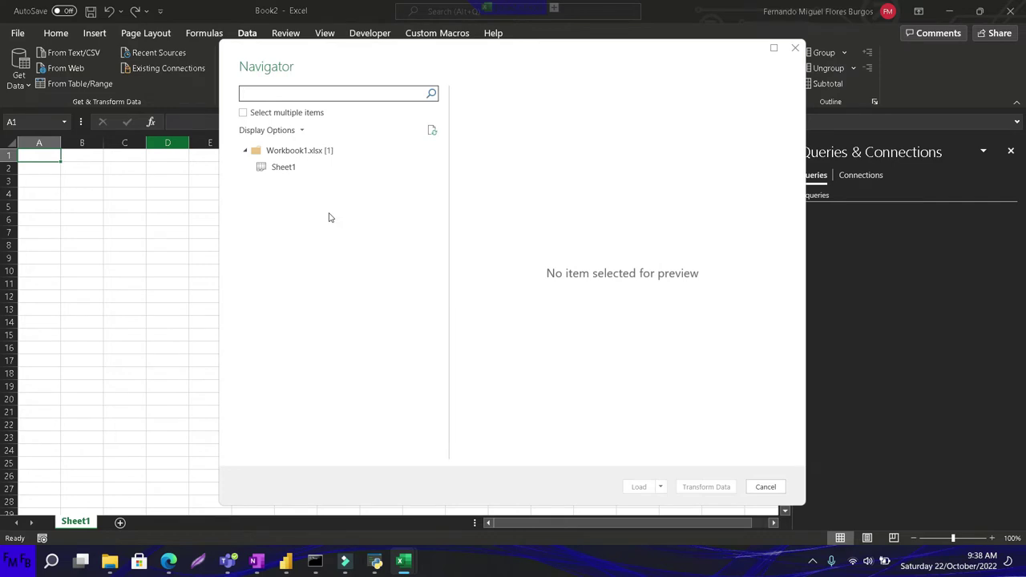
Step: Load Sheet1 through Transform Data as a query named Workbook1 with Close & Load
click(283, 168)
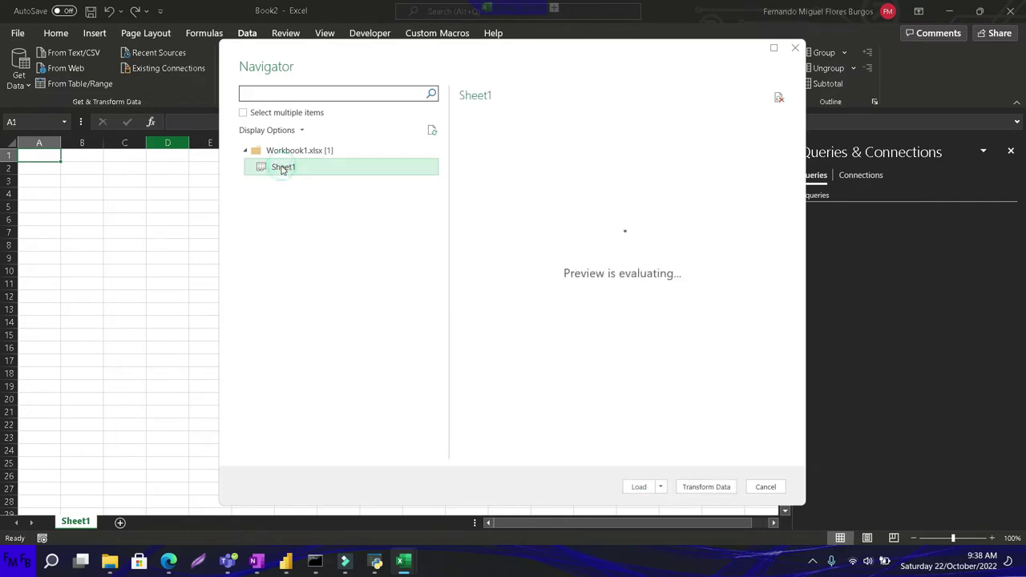
click(680, 486)
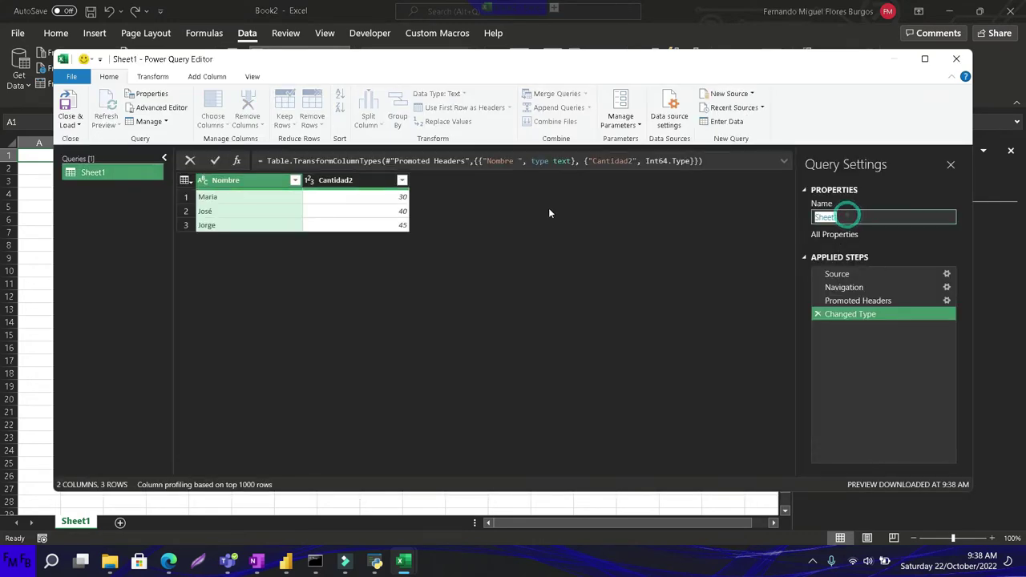
text(W)
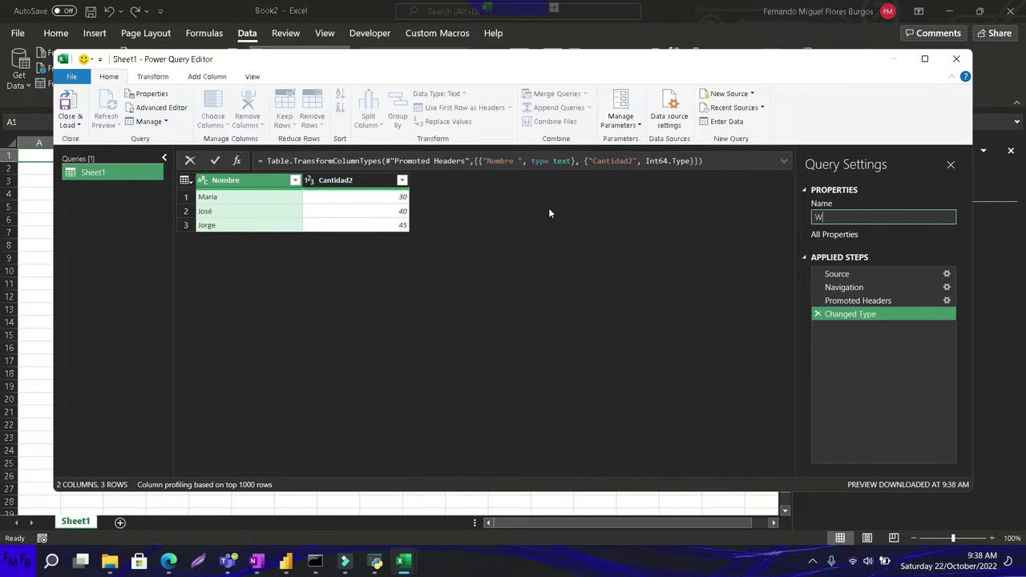
text(orkbook1)
click(70, 108)
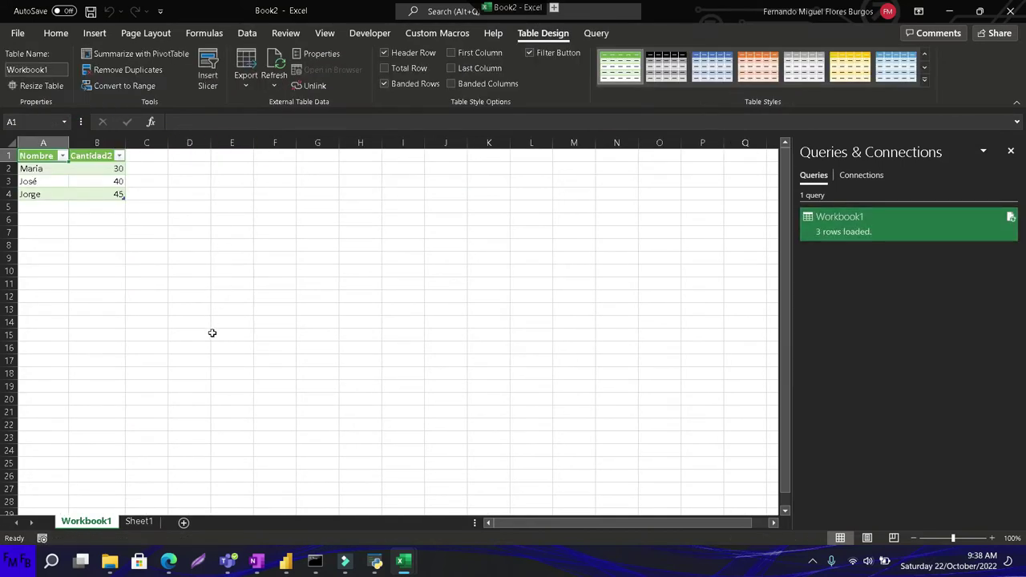
Step: Check the Workbook1.xlsx window, then return to Book2
key(alt+Tab)
key(Tab)
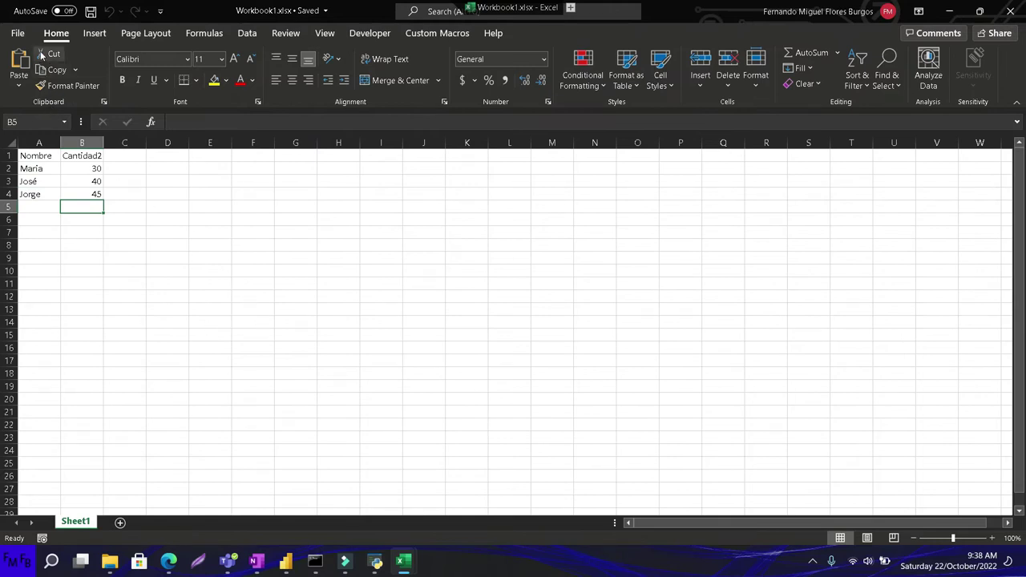
key(alt+Tab)
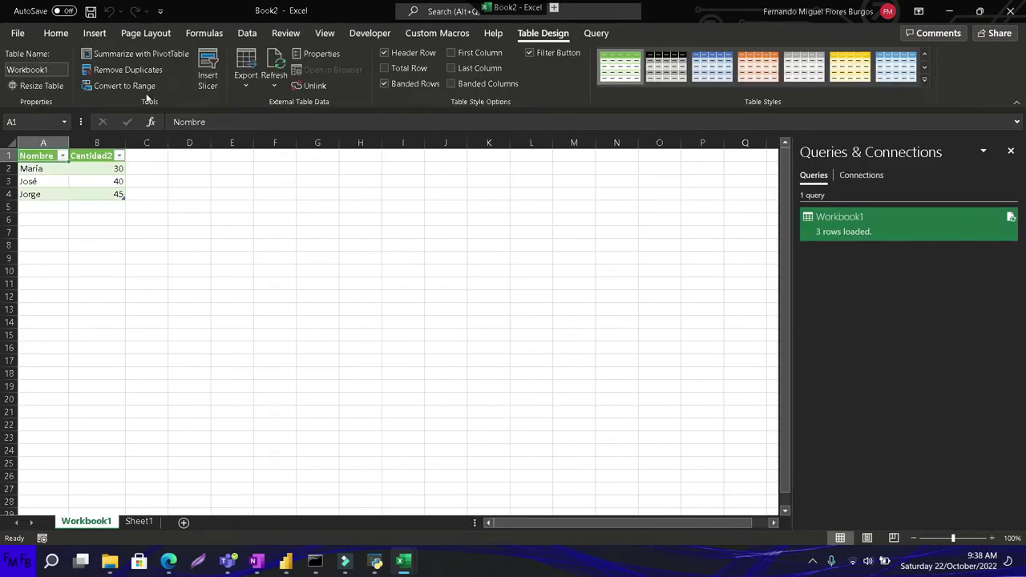
Step: Use Get Data > From Workbook to pick Workbook2.xlsx
click(247, 33)
click(18, 74)
mouse_move(49, 123)
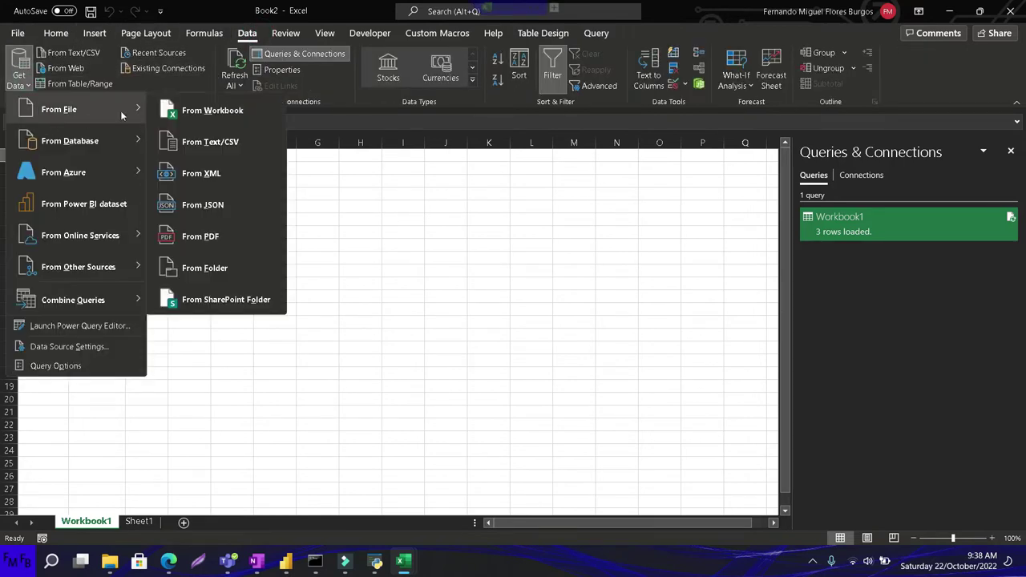
click(218, 112)
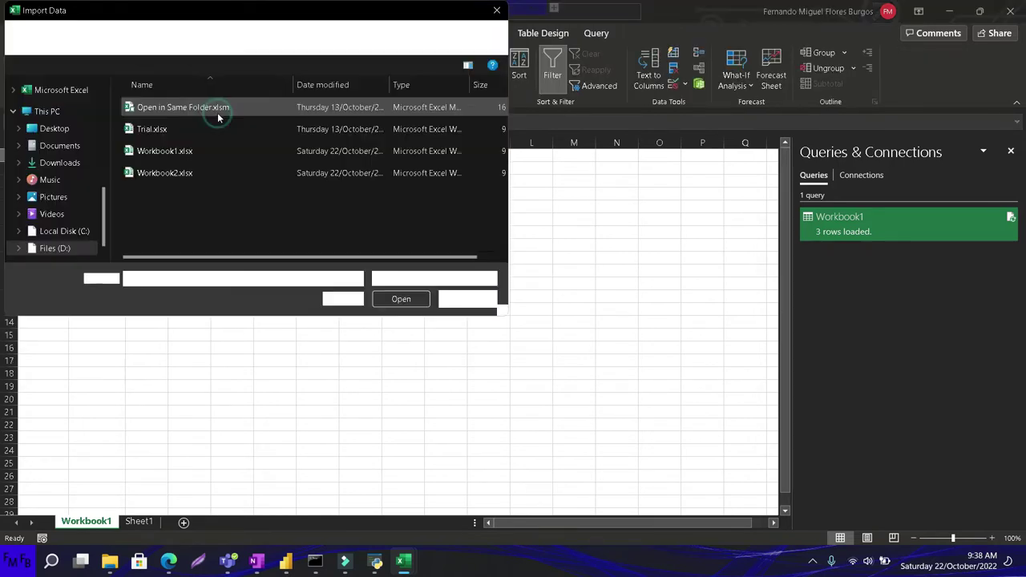
double_click(187, 169)
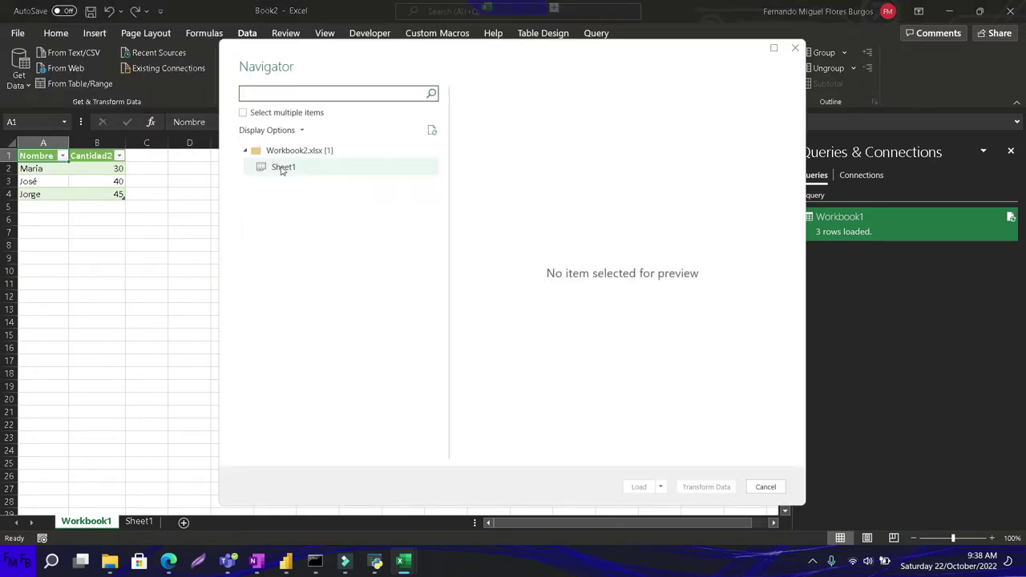
Step: Load Sheet1 through Transform Data as a query named Workbook2 with Close & Load
click(283, 170)
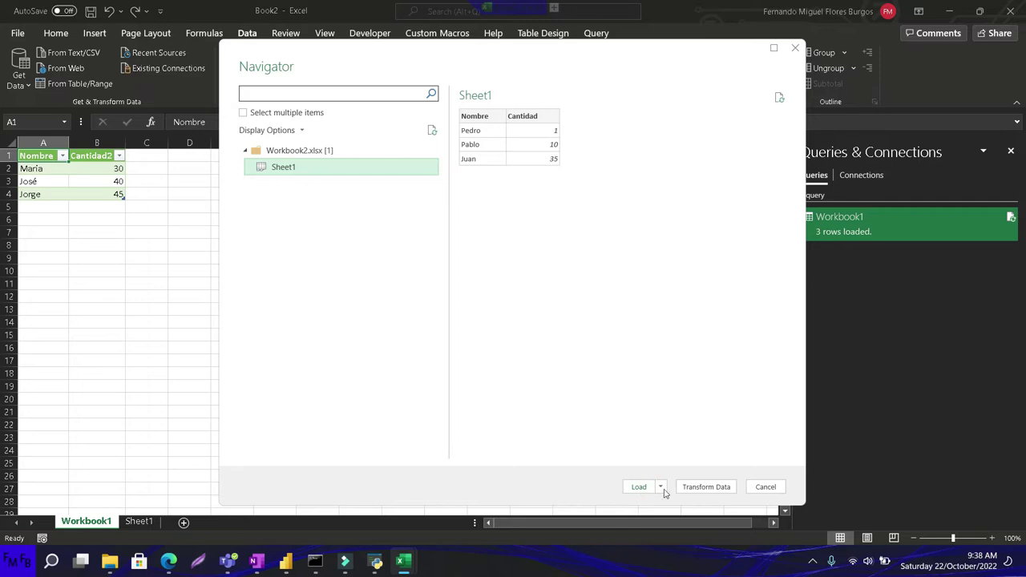
click(707, 486)
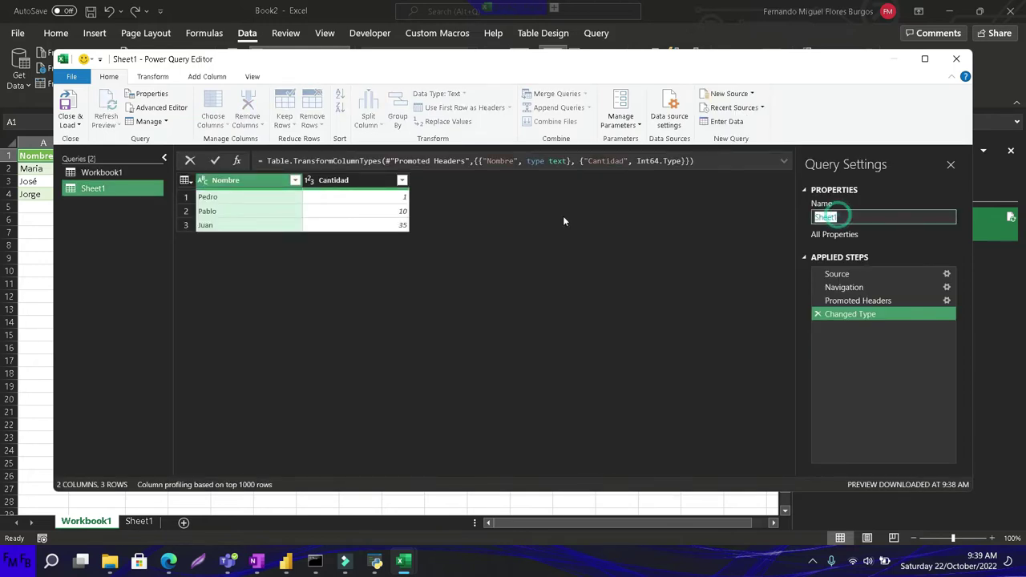
text(Workbook2)
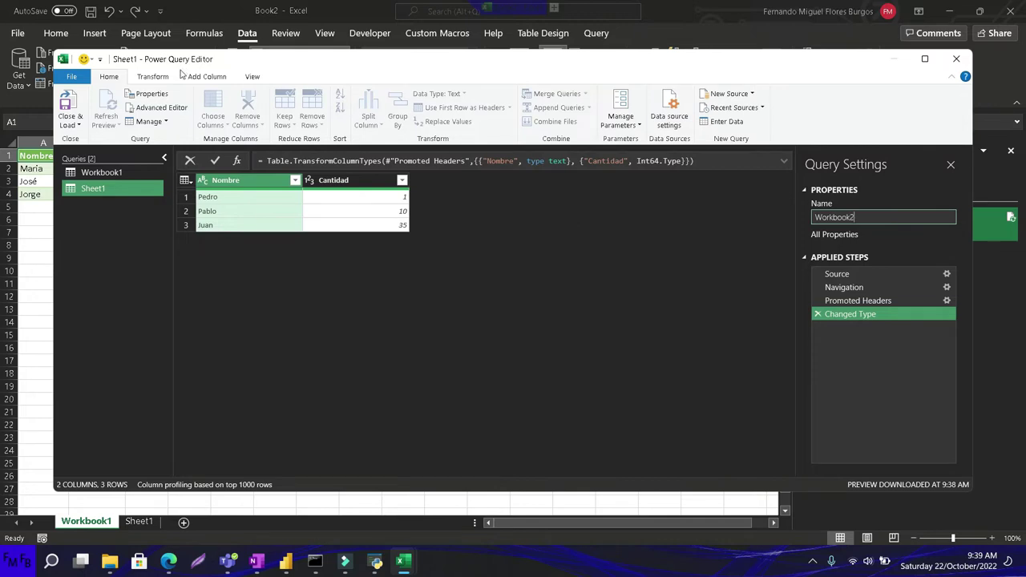
click(76, 106)
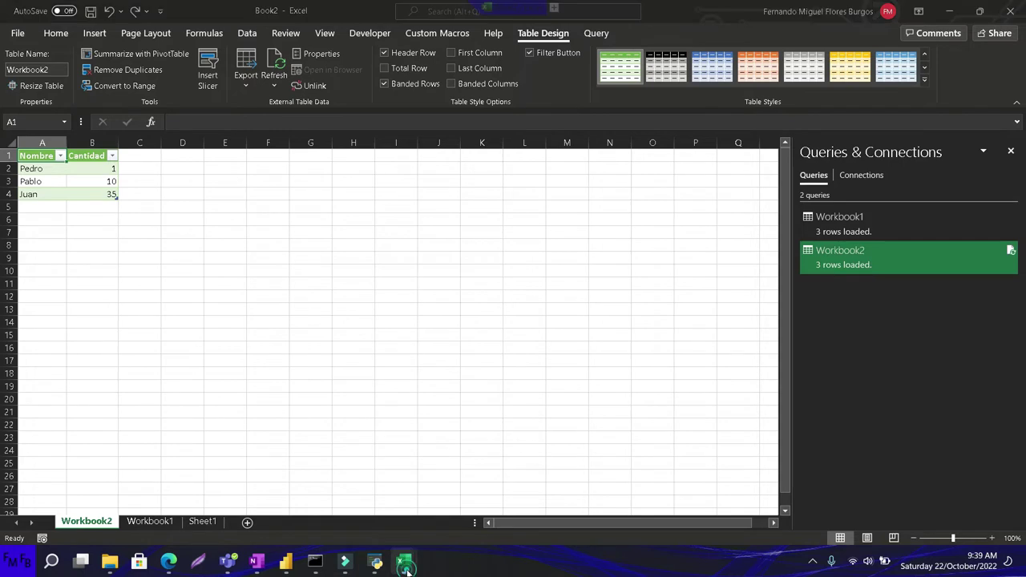
Step: In Workbook2.xlsx, add Fernando with quantity 60 in row 5 and save
mouse_move(403, 561)
click(268, 492)
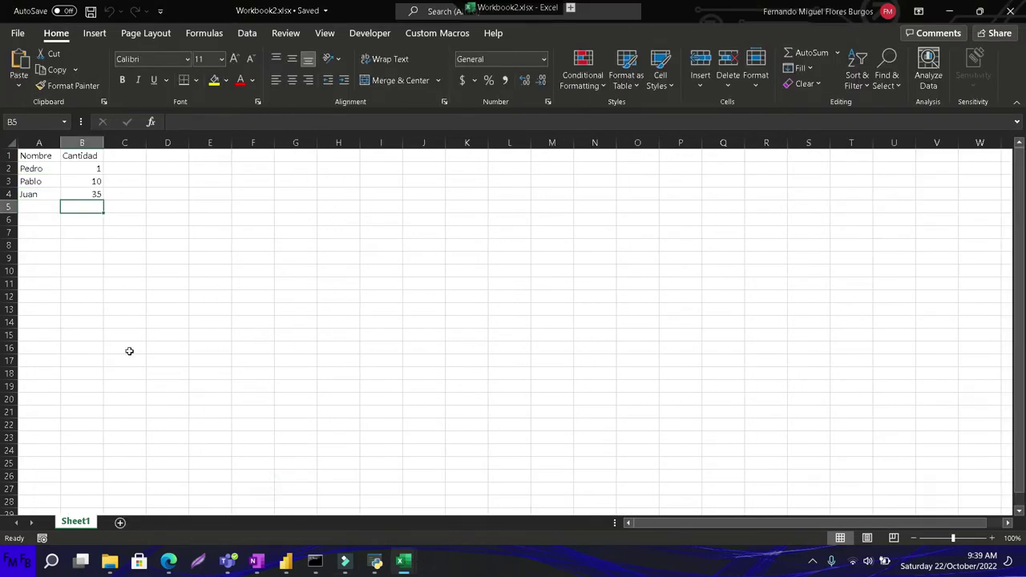
key(Left)
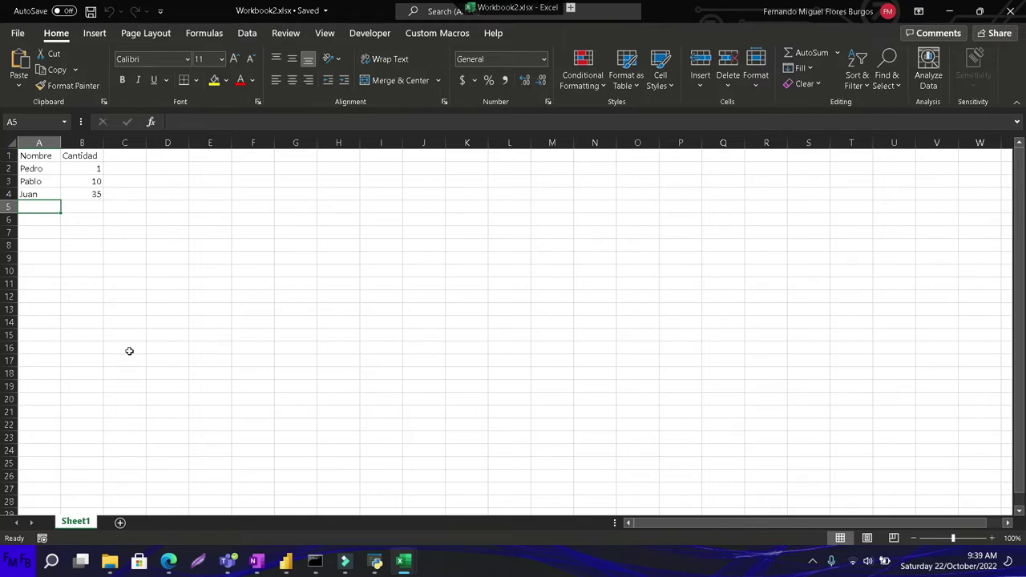
text(Fer)
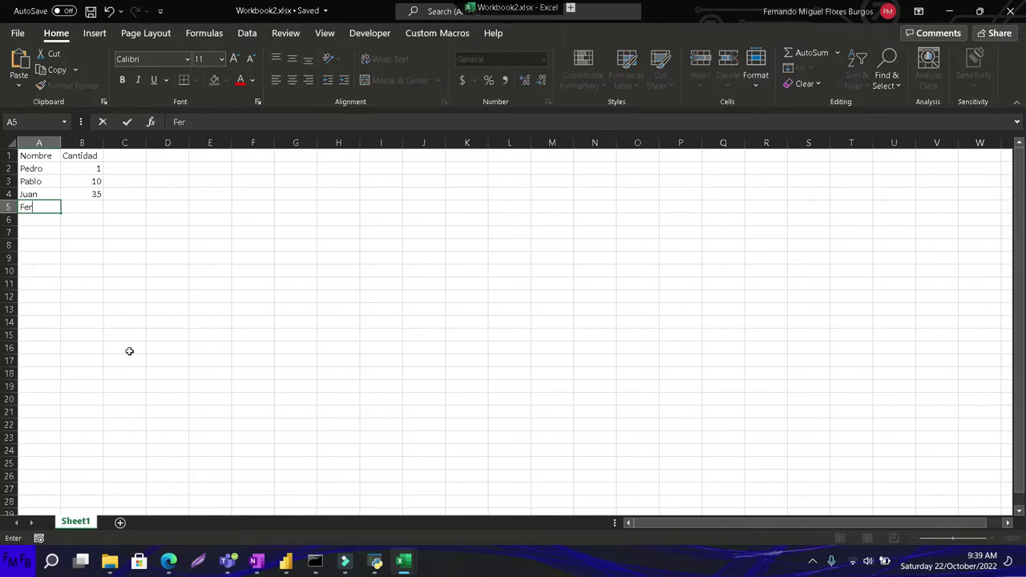
text(nando)
key(Tab)
text(60)
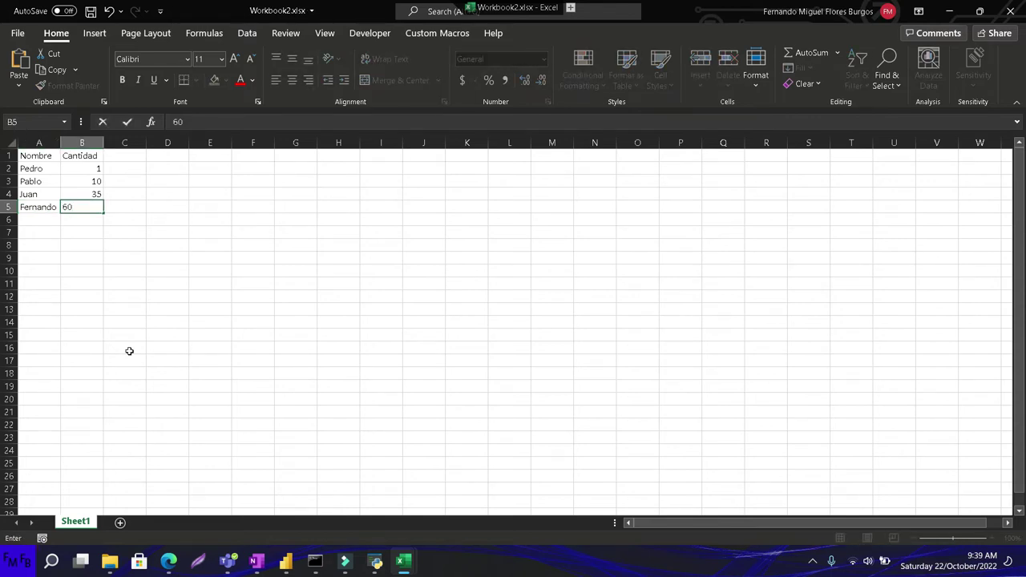
key(Return)
key(ctrl+s)
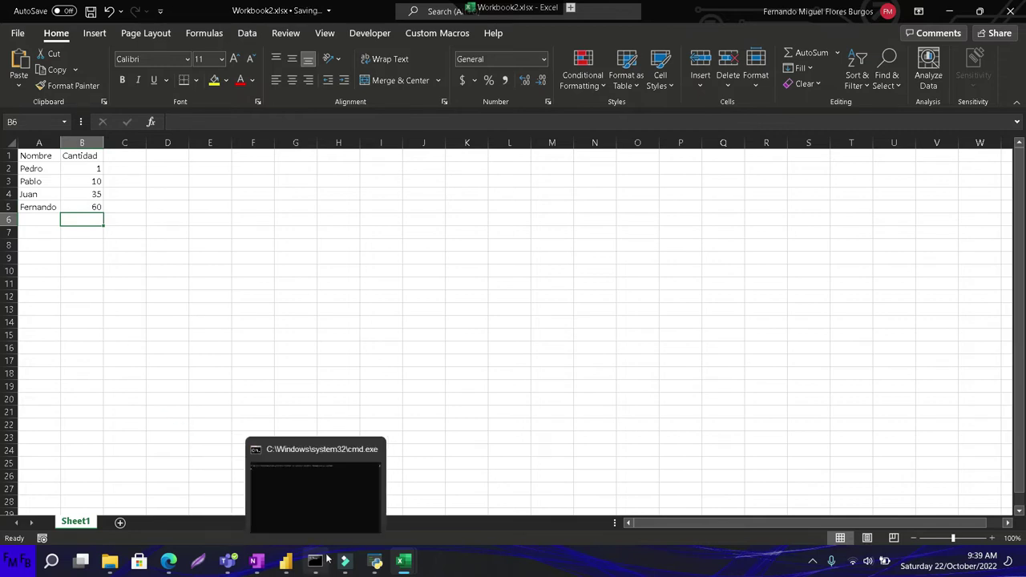
Step: Dismiss the sharing-violation error, accept the format warning, and cancel the Save As
mouse_move(358, 554)
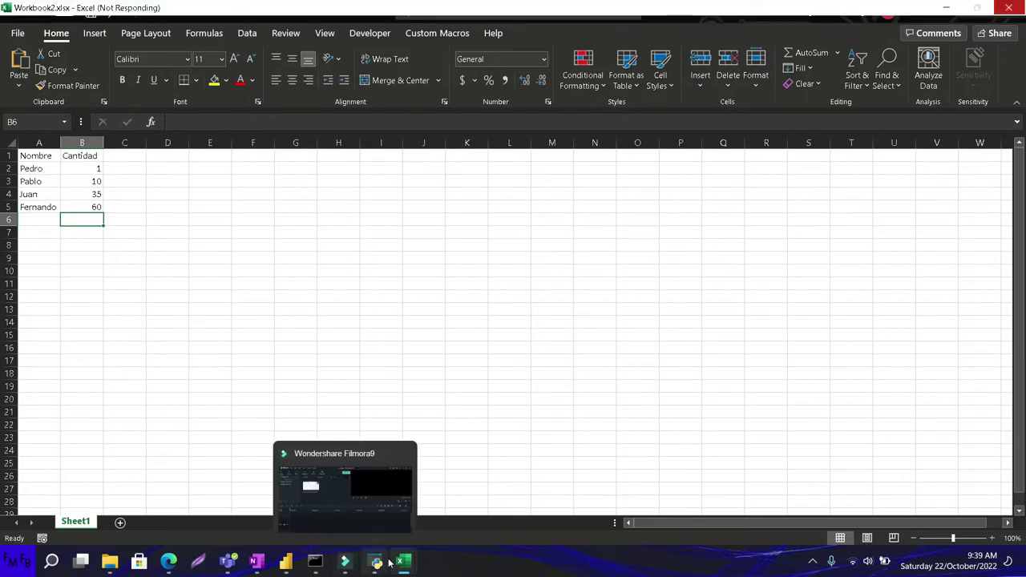
mouse_move(405, 564)
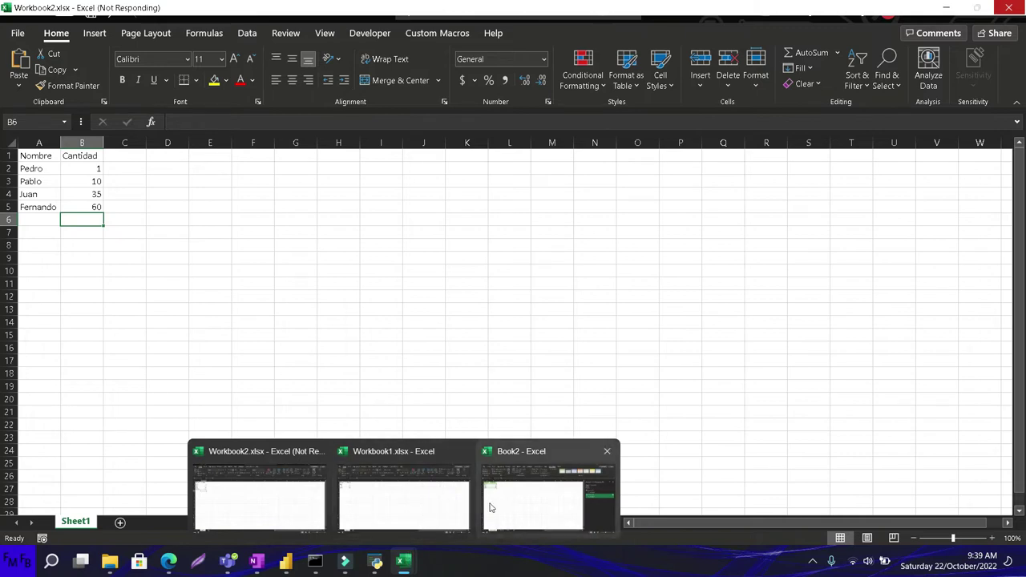
click(270, 502)
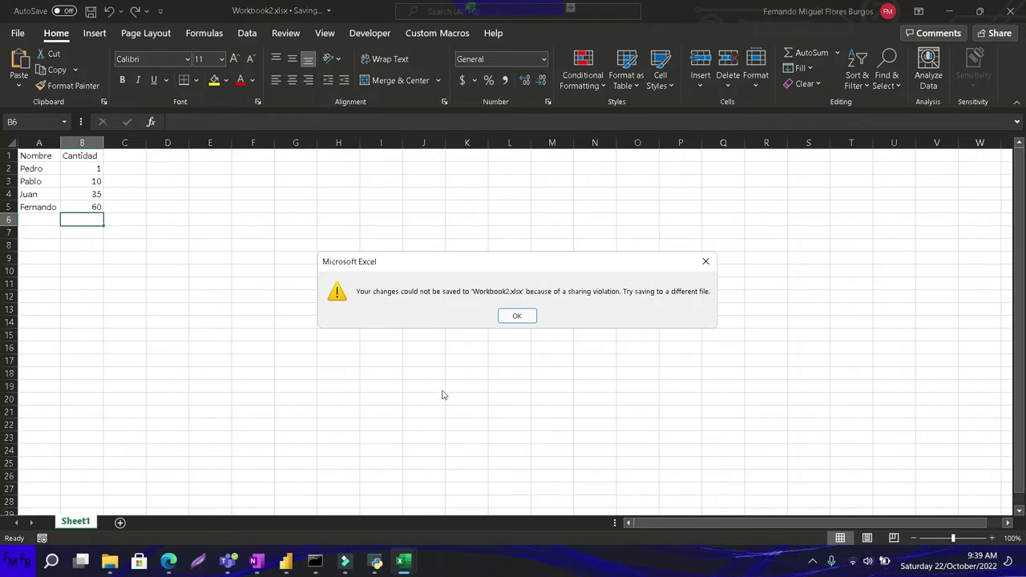
click(518, 316)
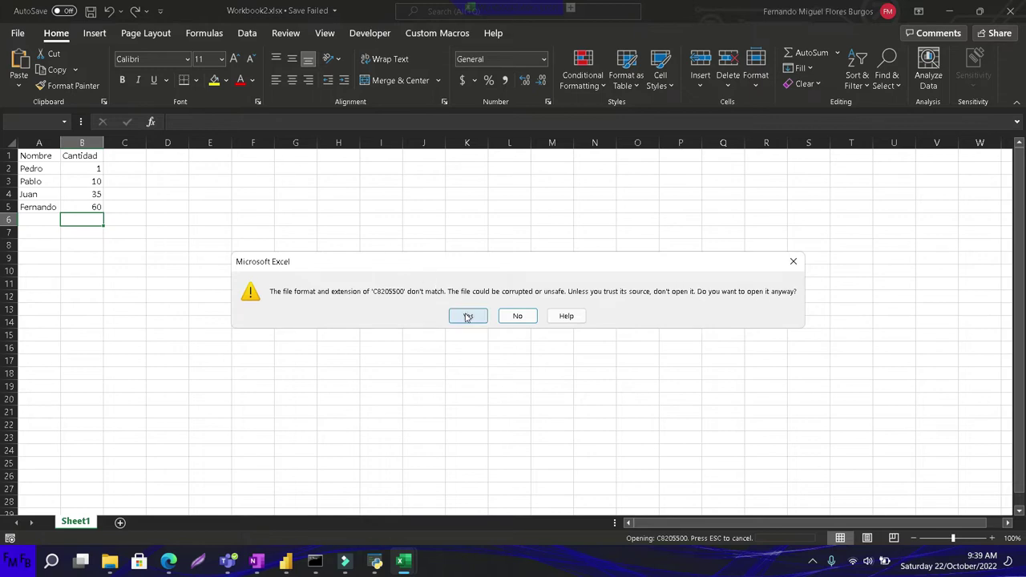
click(468, 316)
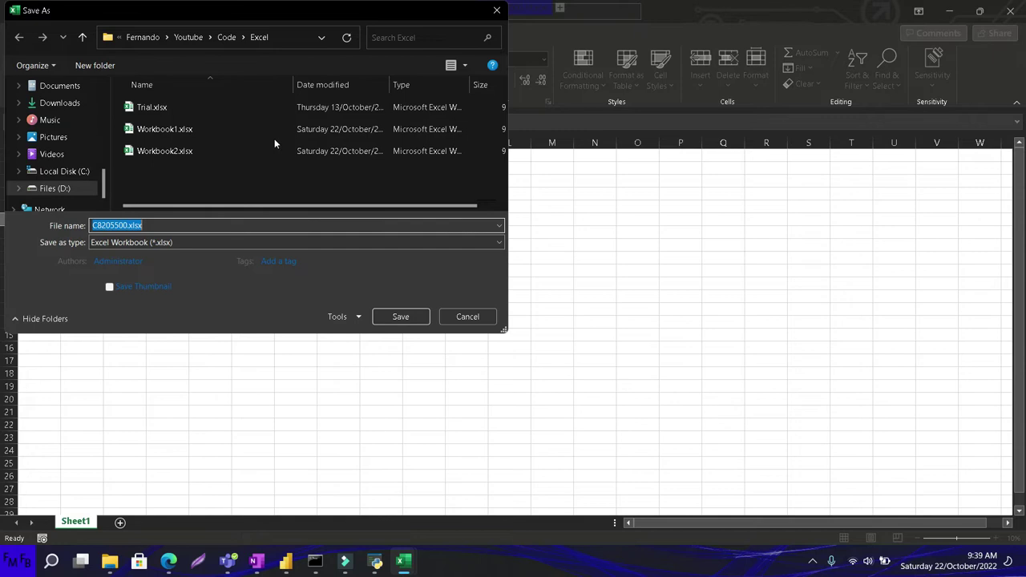
key(Return)
key(Return)
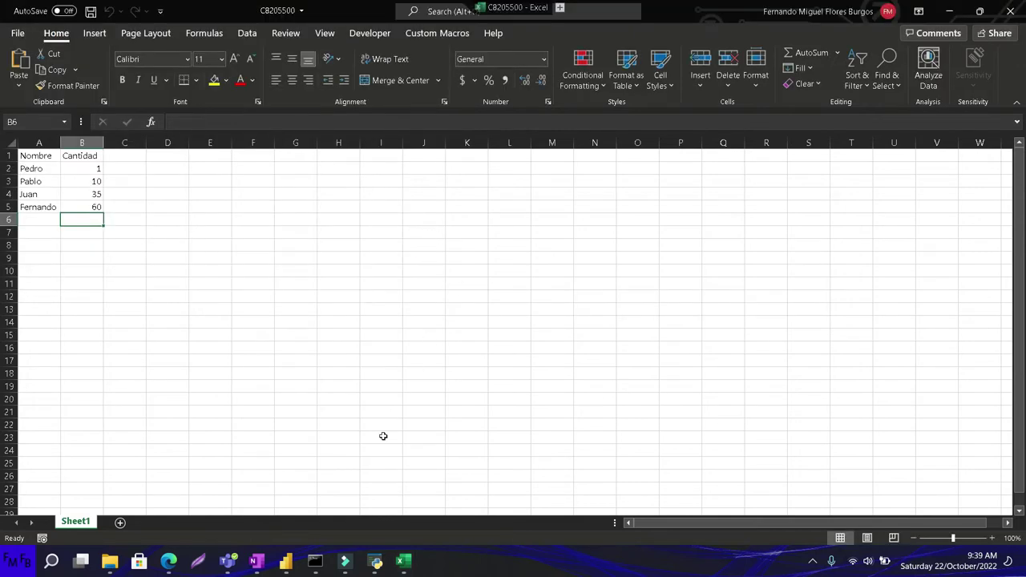
Step: Switch to the C8205500 workbook window
mouse_move(406, 563)
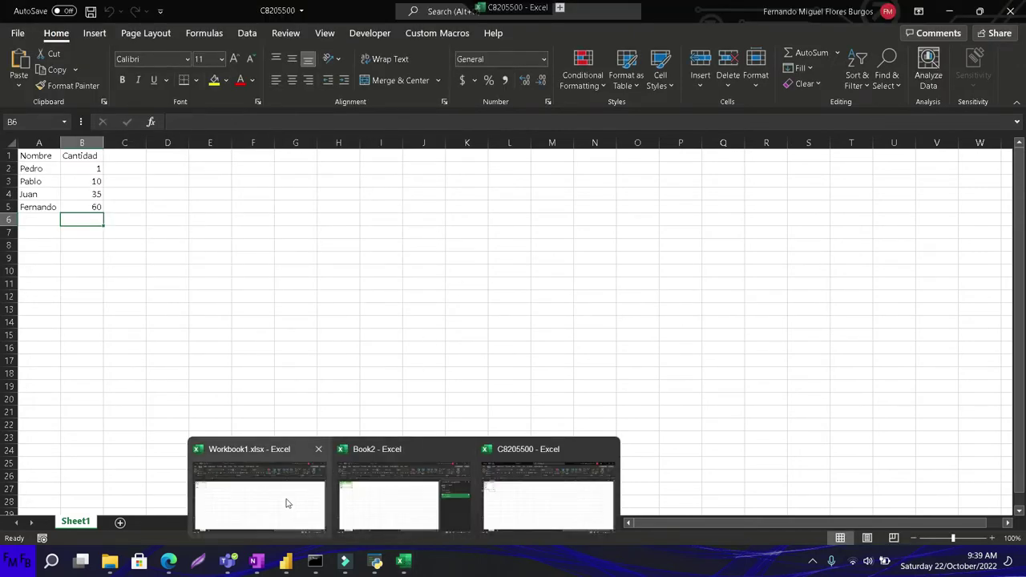
click(534, 483)
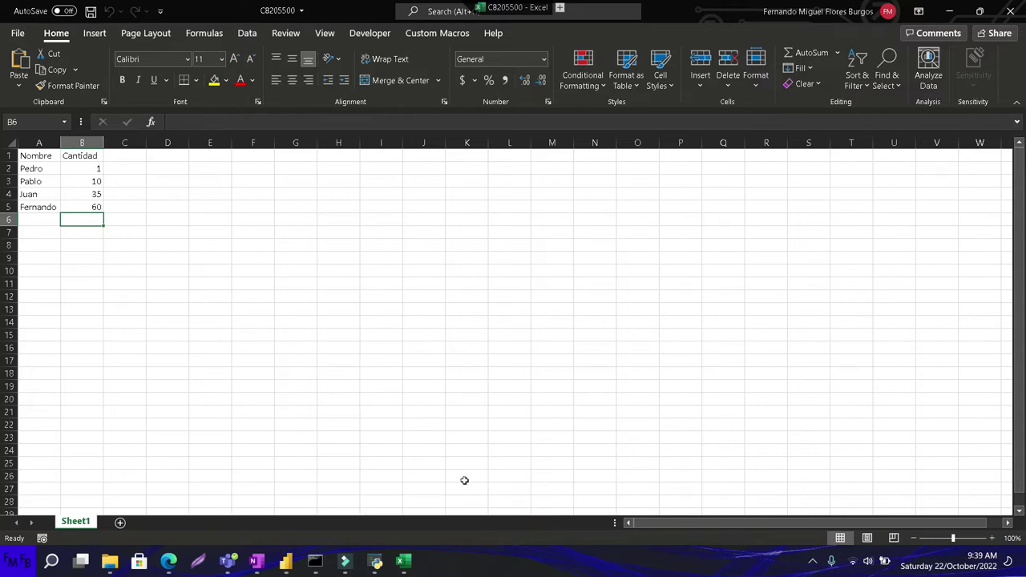
mouse_move(403, 567)
click(521, 507)
Step: Save the edited list over Workbook2.xlsx and confirm replacing the existing file
click(18, 33)
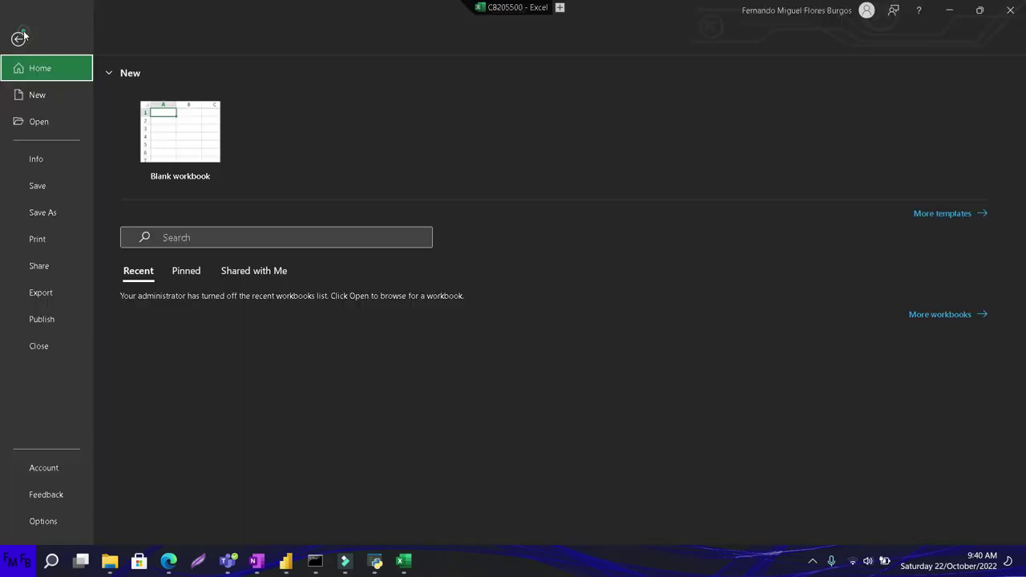
click(20, 213)
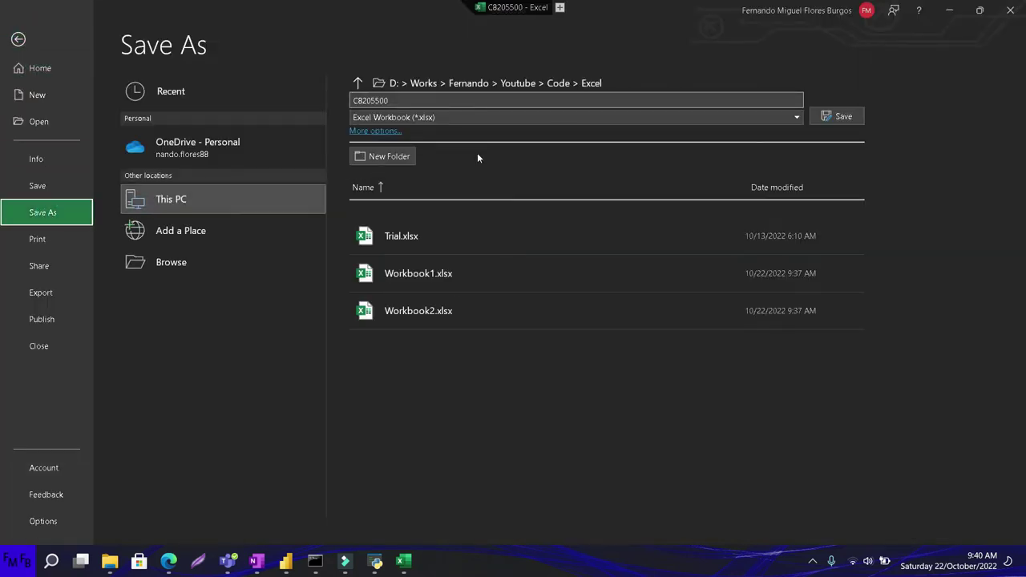
click(186, 264)
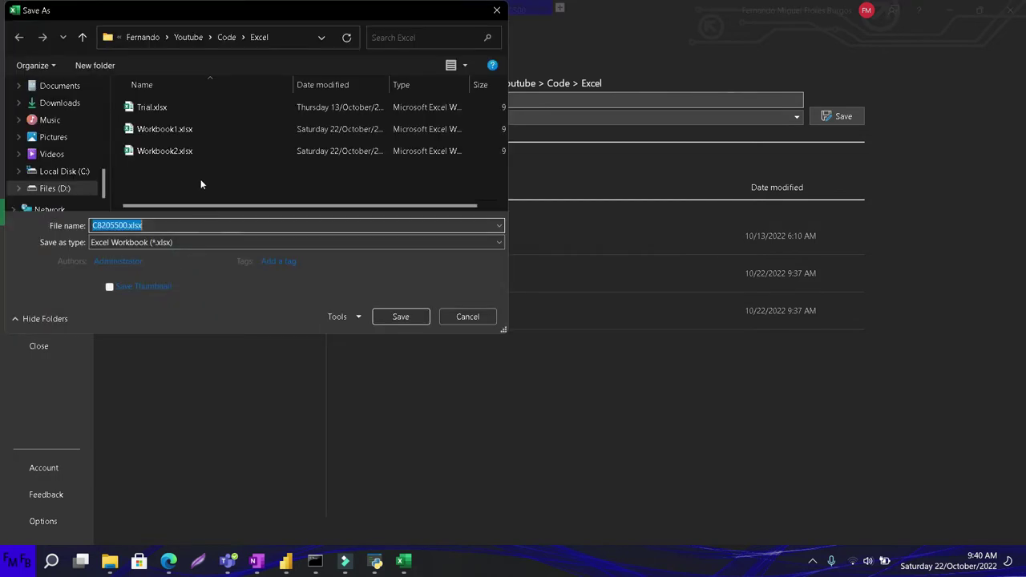
click(190, 152)
click(401, 318)
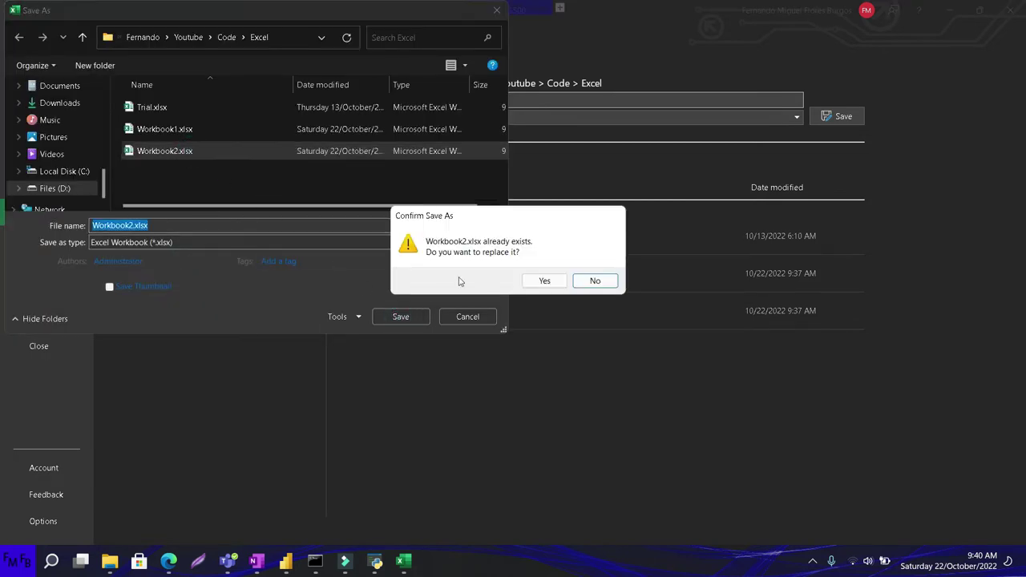
click(545, 281)
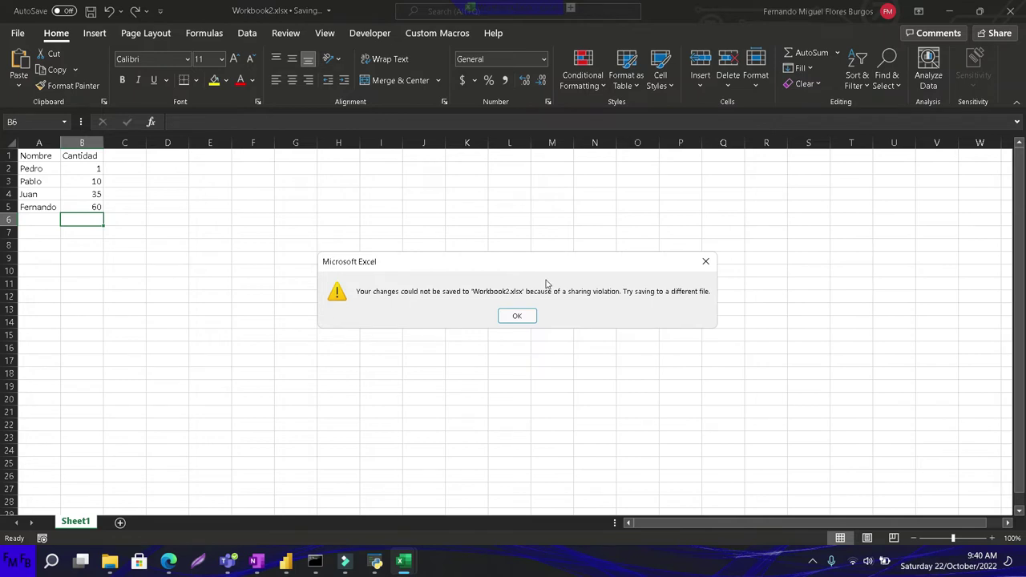
Step: Dismiss the sharing violation error, decline the temporary file, and acknowledge the temp-file notice
click(704, 262)
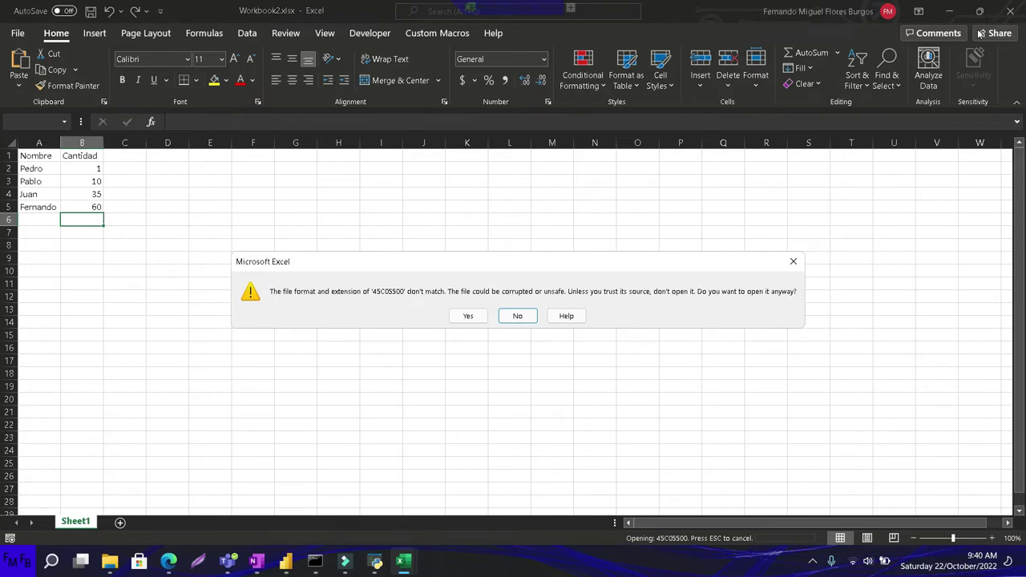
click(520, 315)
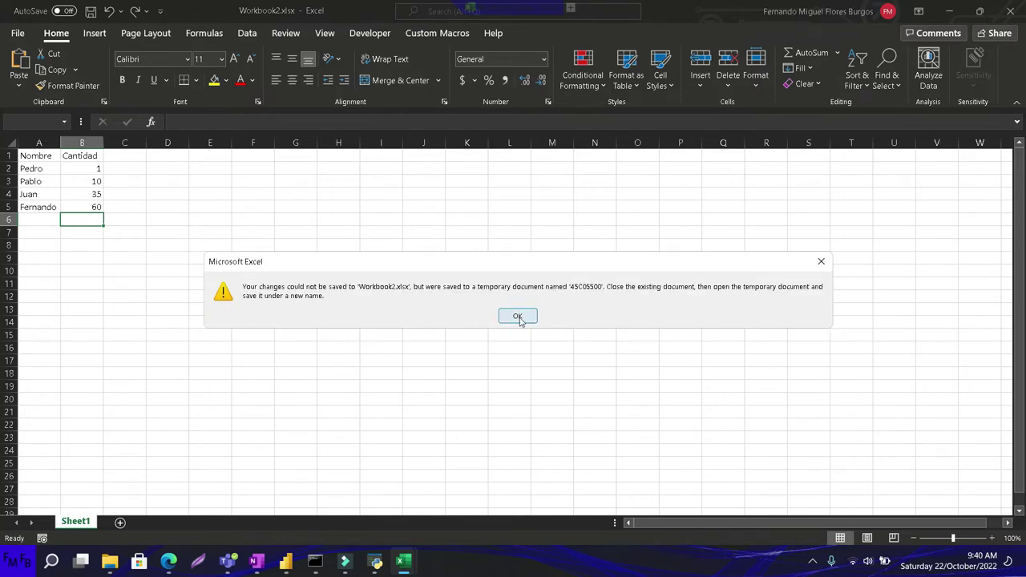
click(518, 316)
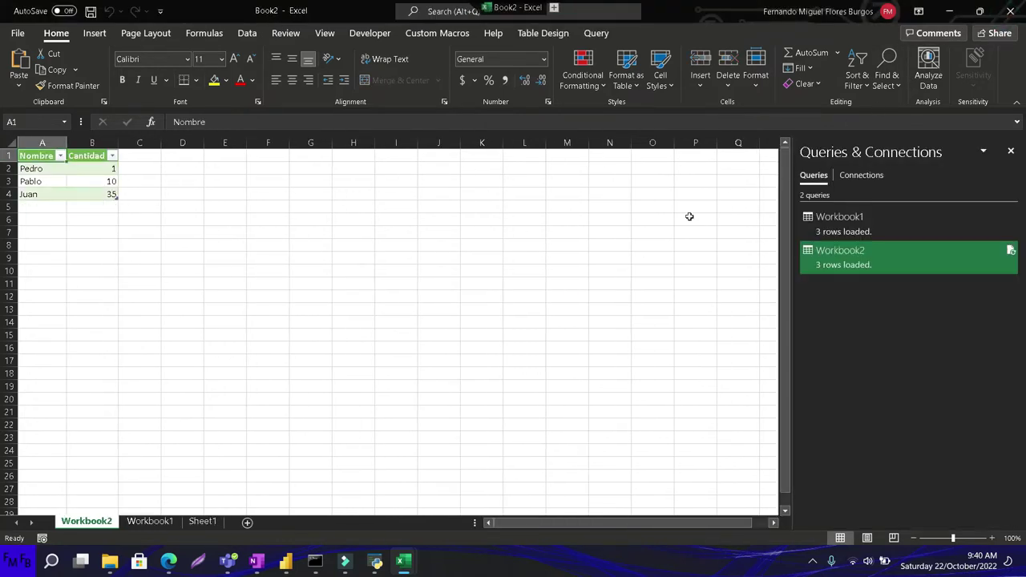
Step: Switch to File Explorer and open Workbook2.xlsx from the Code > Excel folder
key(alt+Tab)
key(Tab)
key(Tab)
key(Tab)
key(Tab)
key(Tab)
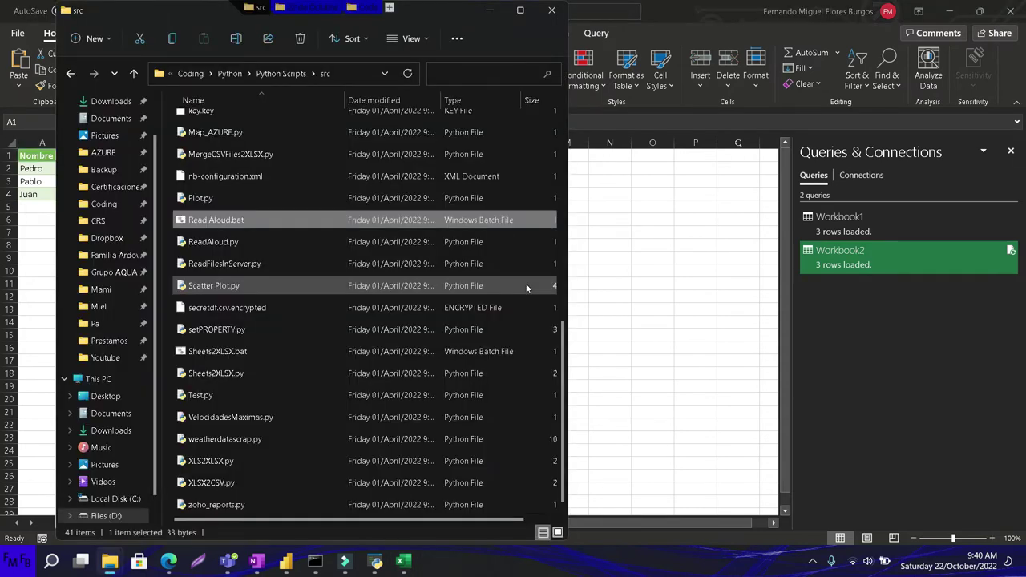
scroll(77, 231, up, 1)
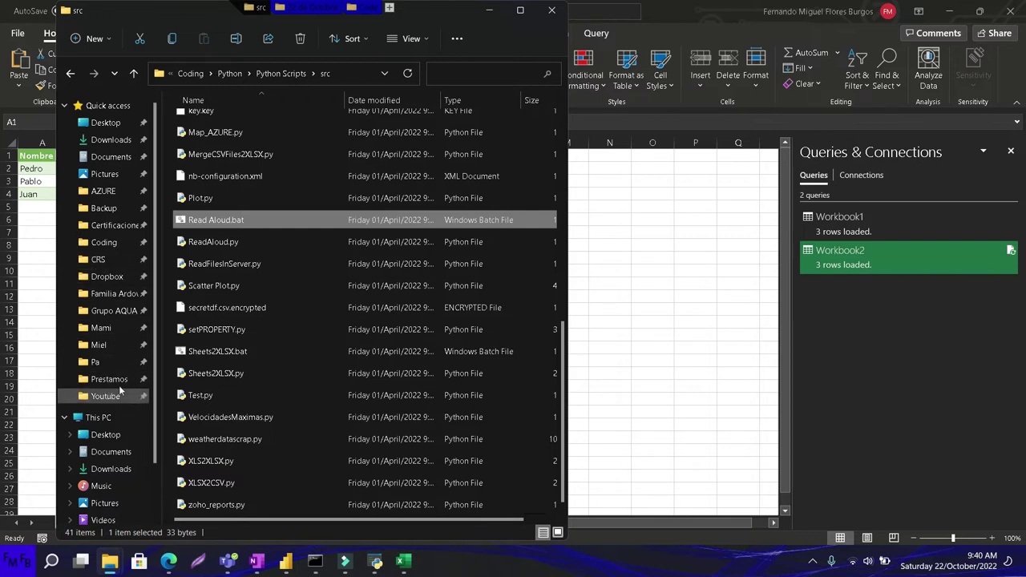
click(365, 8)
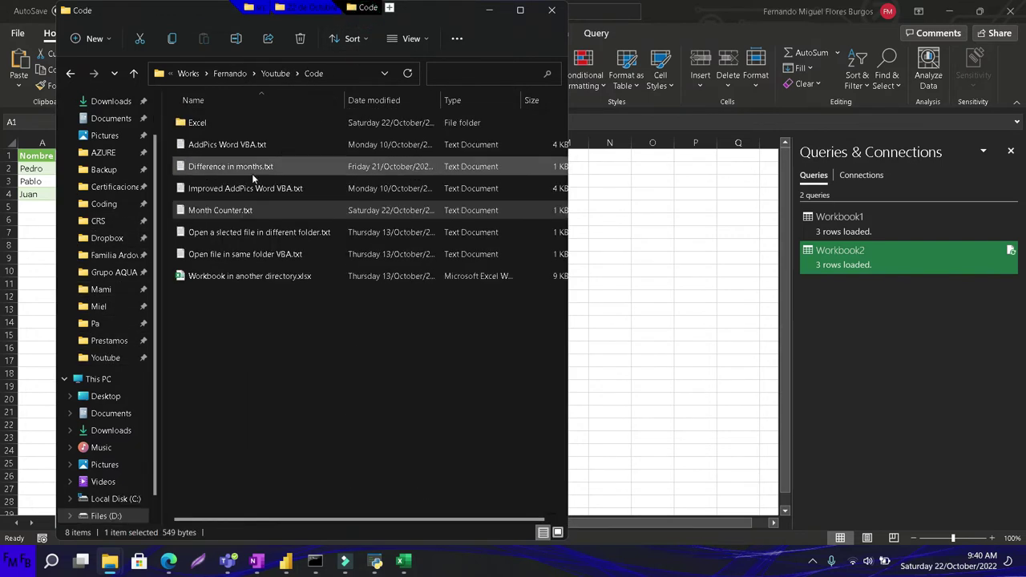
double_click(205, 122)
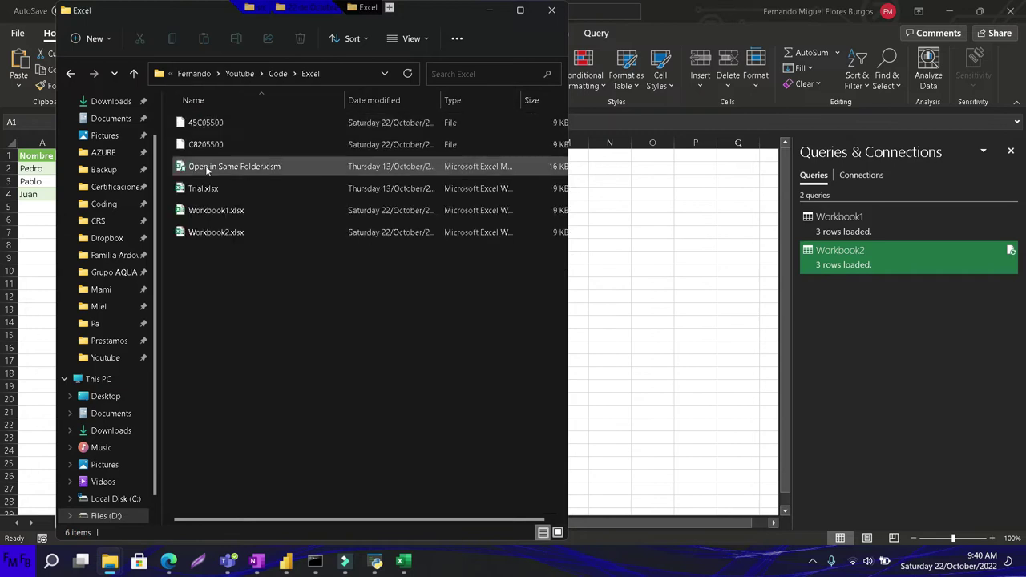
double_click(215, 230)
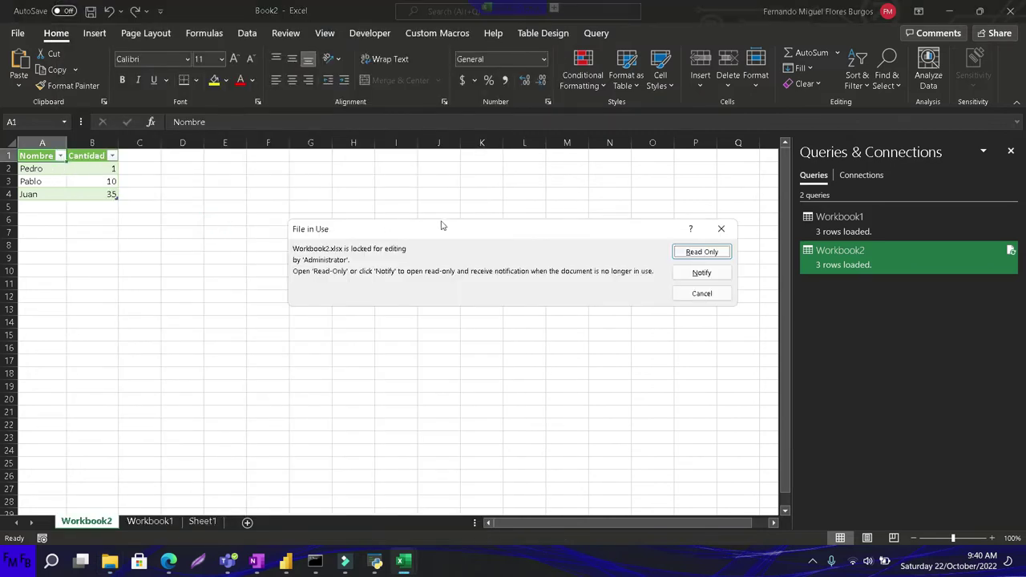
Step: Cancel the File in Use notice, then bring Book2 forward and minimise it
click(720, 231)
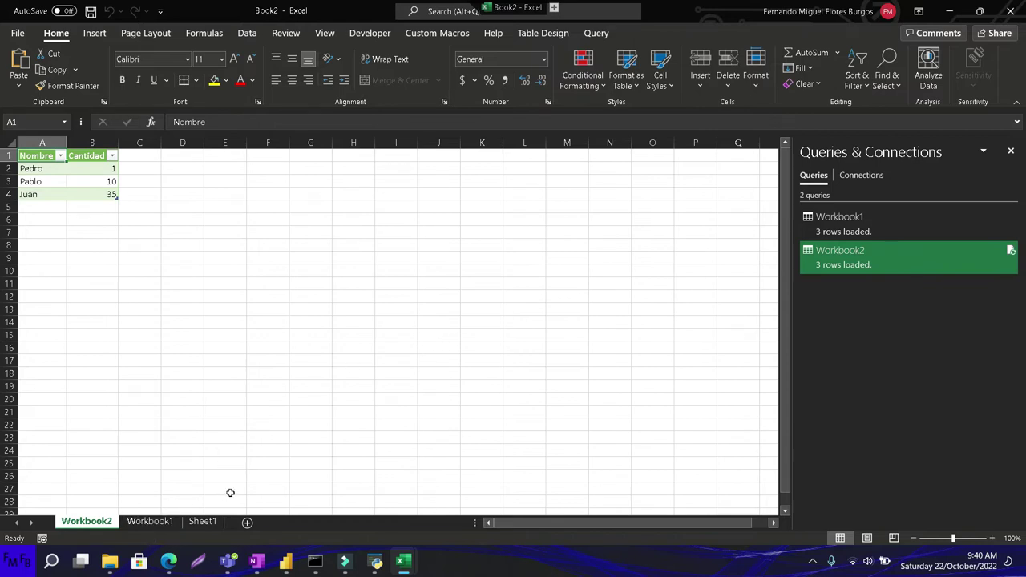
click(405, 562)
mouse_move(405, 565)
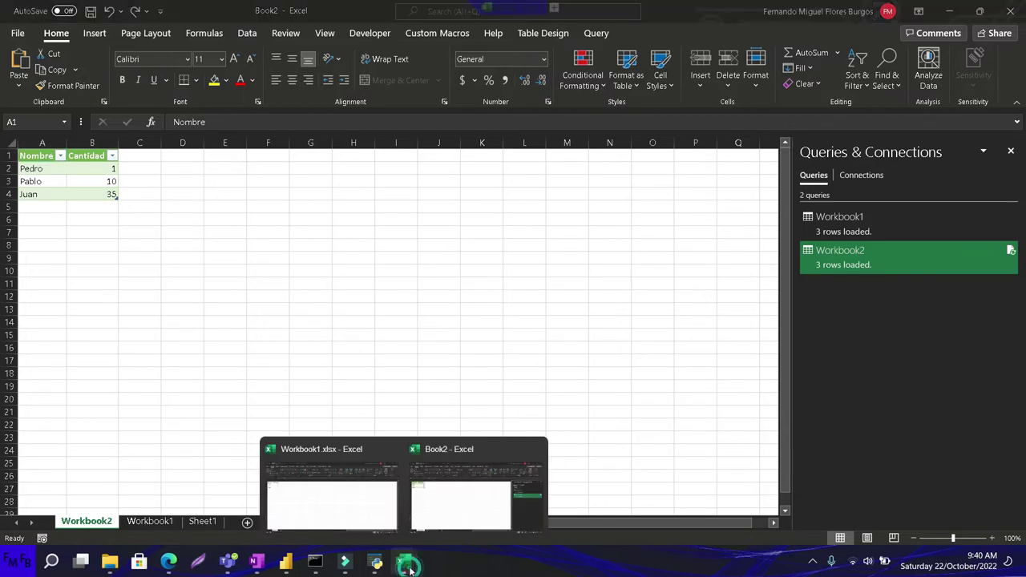
click(456, 502)
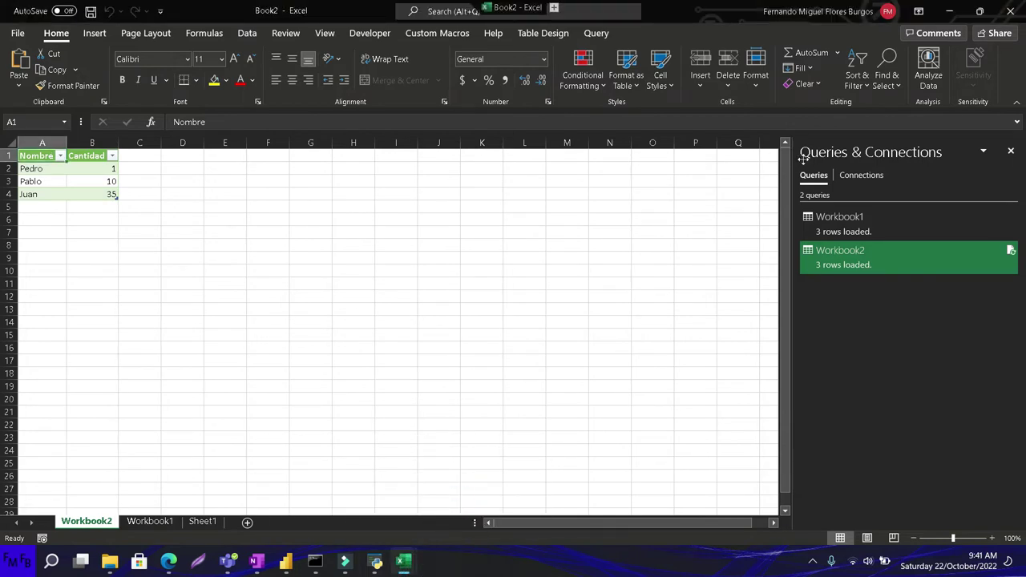
click(952, 9)
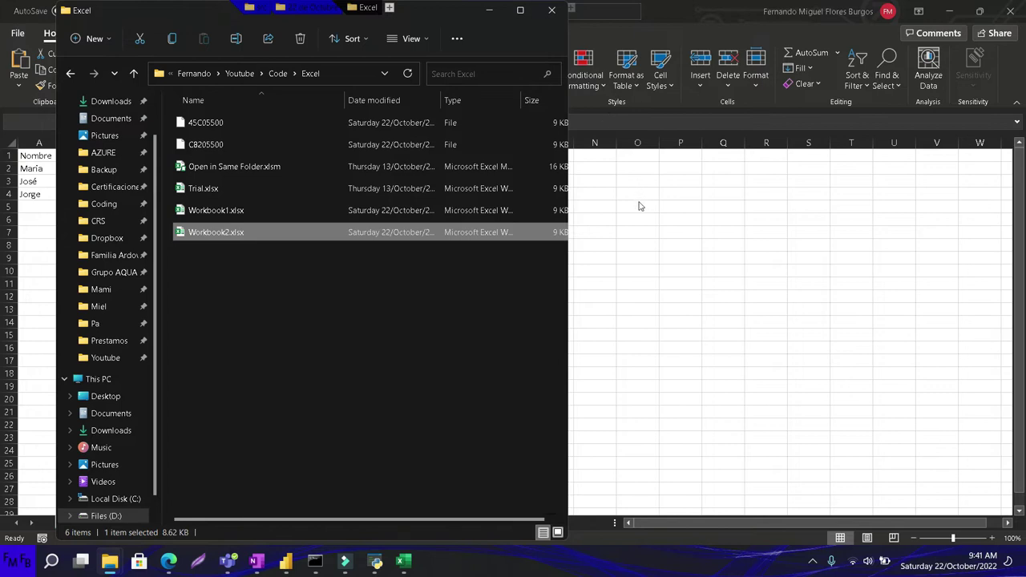
Step: Add Fernando with quantity 55 in A5:B5 of Workbook1 and save it
click(639, 206)
key(Left)
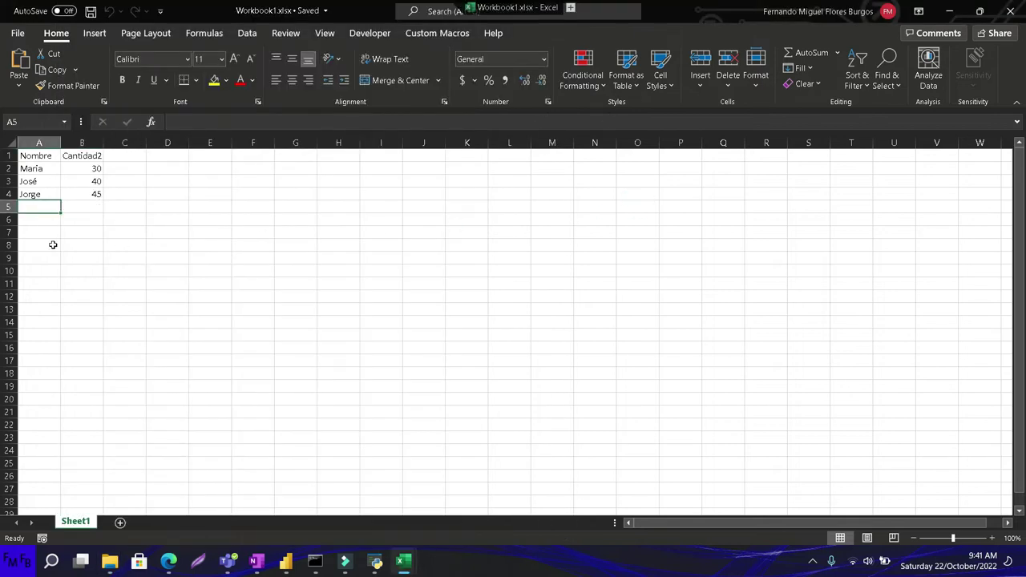
text(Fer)
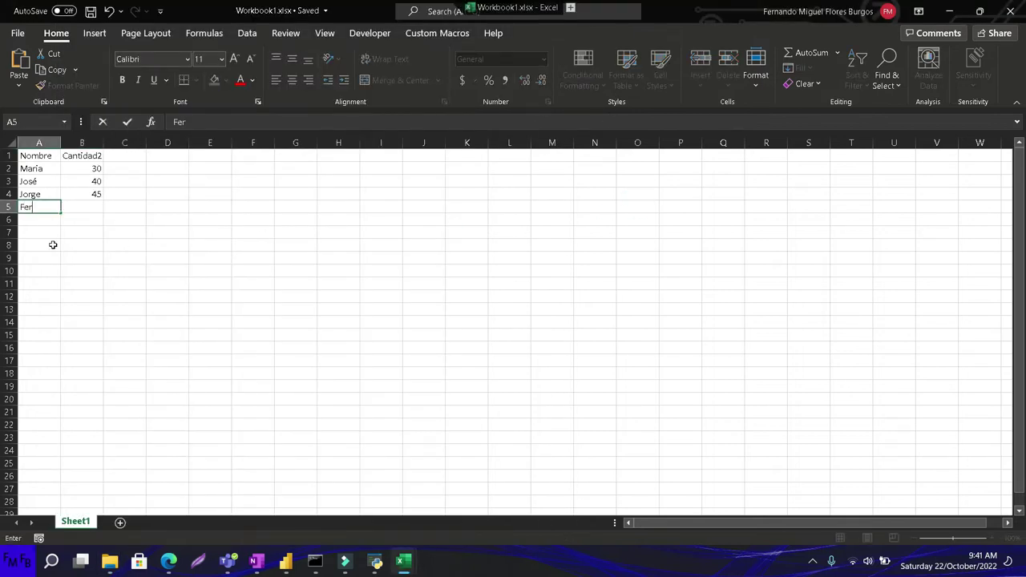
text(nando)
key(Tab)
text(55)
key(Return)
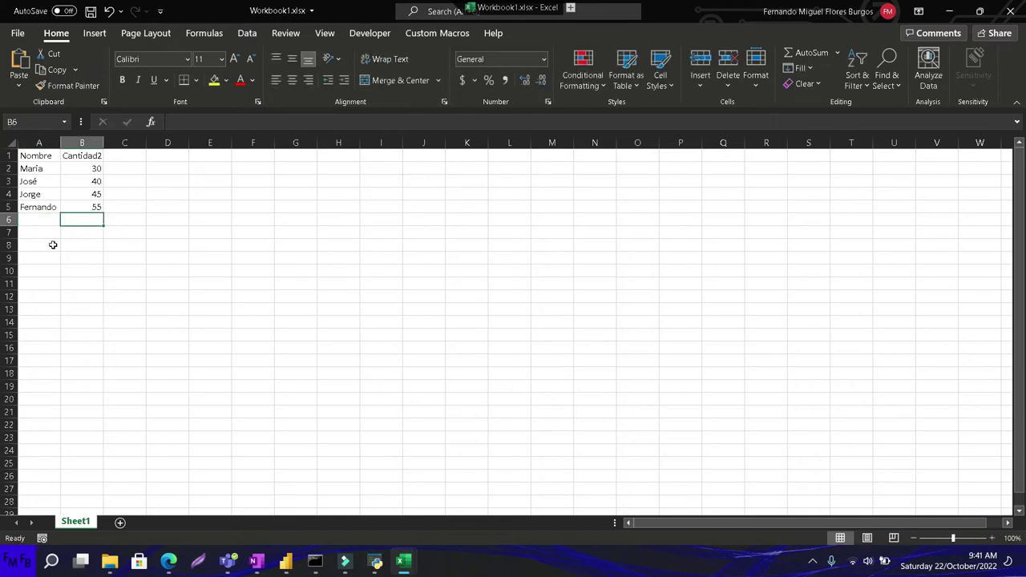
key(ctrl+s)
Step: Try opening Workbook2.xlsx from the Excel folder again and dismiss the file-in-use warning
mouse_move(393, 566)
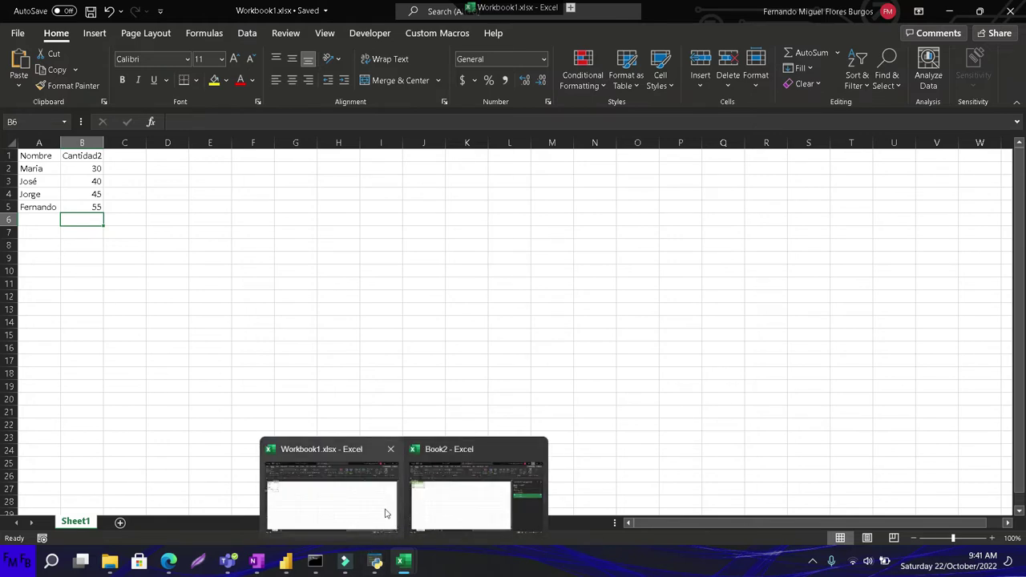
mouse_move(113, 566)
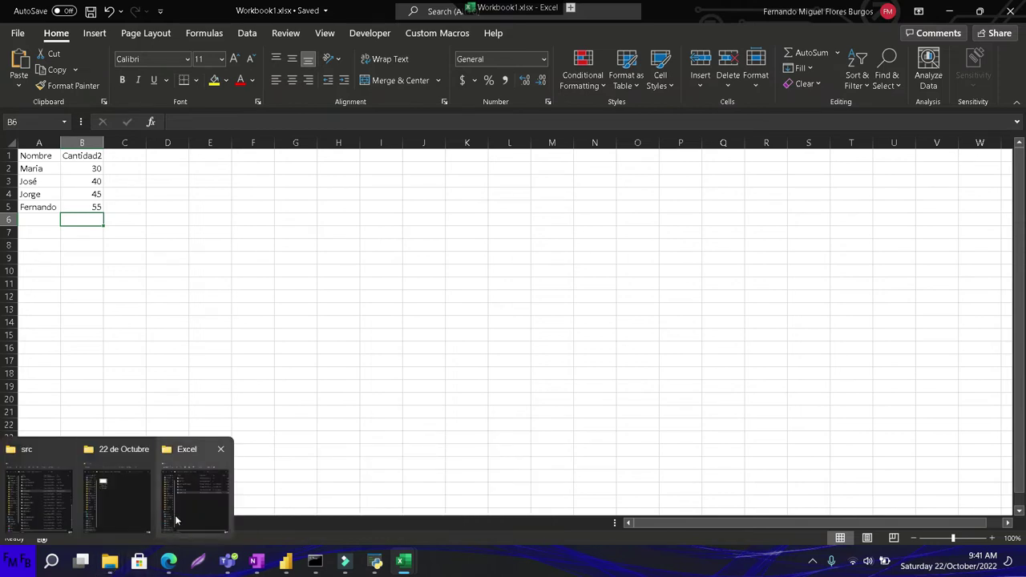
click(177, 521)
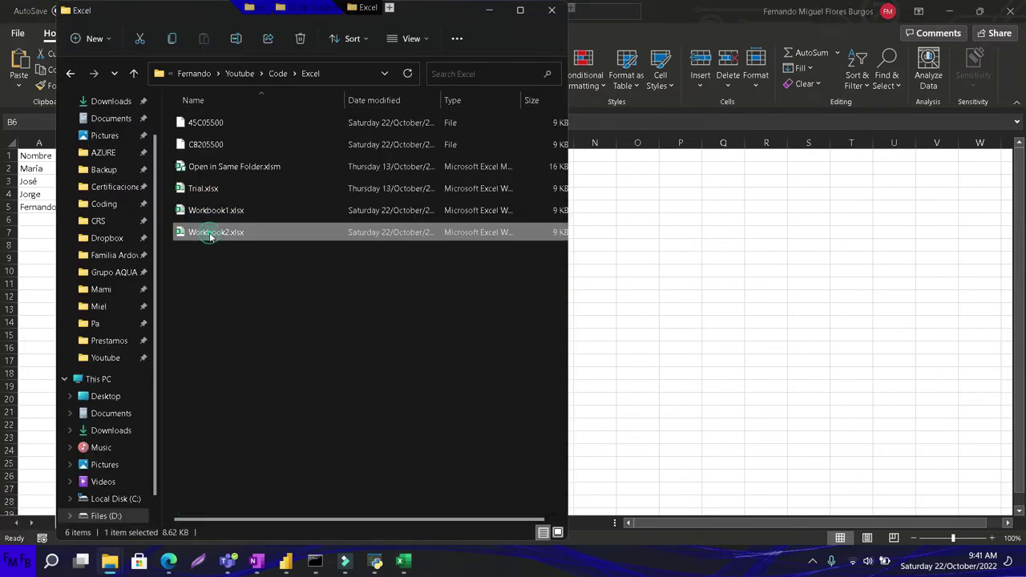
double_click(211, 233)
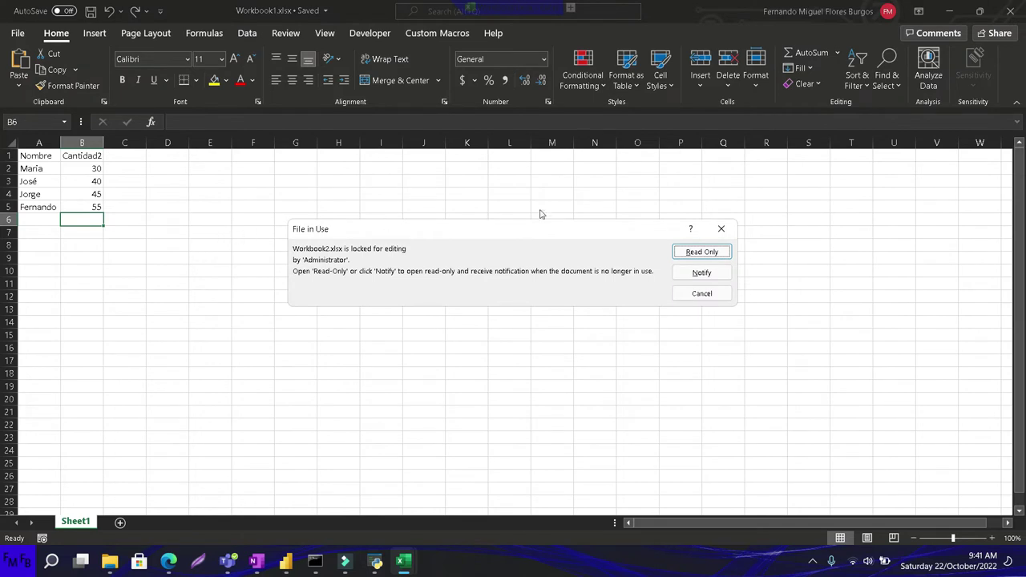
click(722, 227)
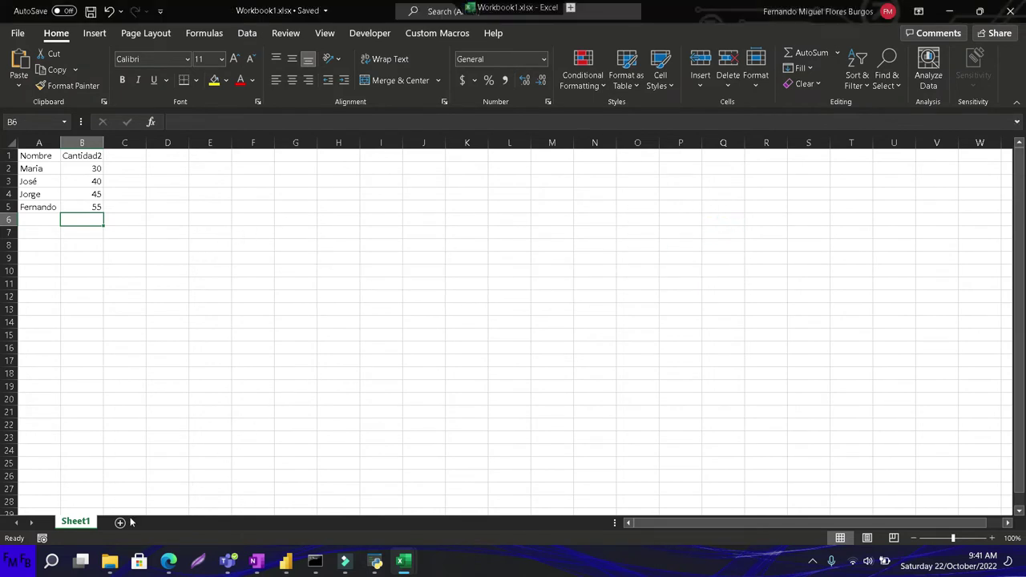
Step: Create a new workbook with headers Nombre in A1 and Cantidad in B1
key(ctrl+n)
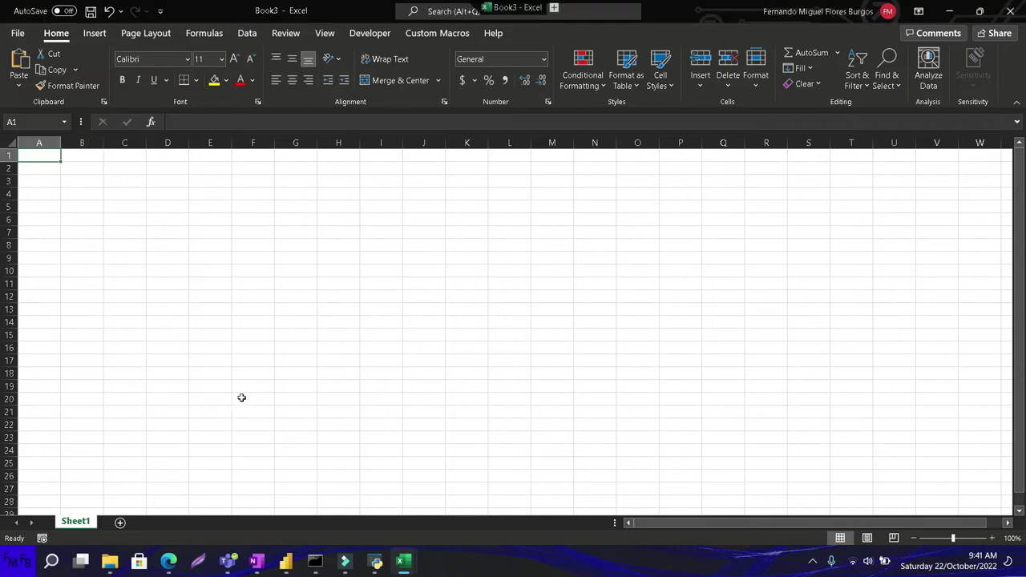
text(P)
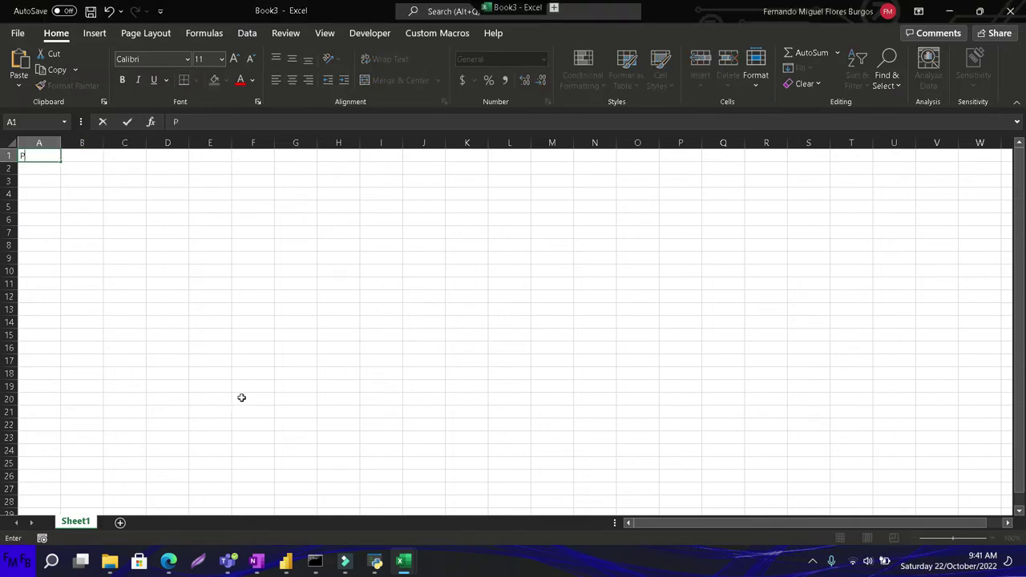
text(Nombre)
key(Tab)
text(Cantida)
key(Return)
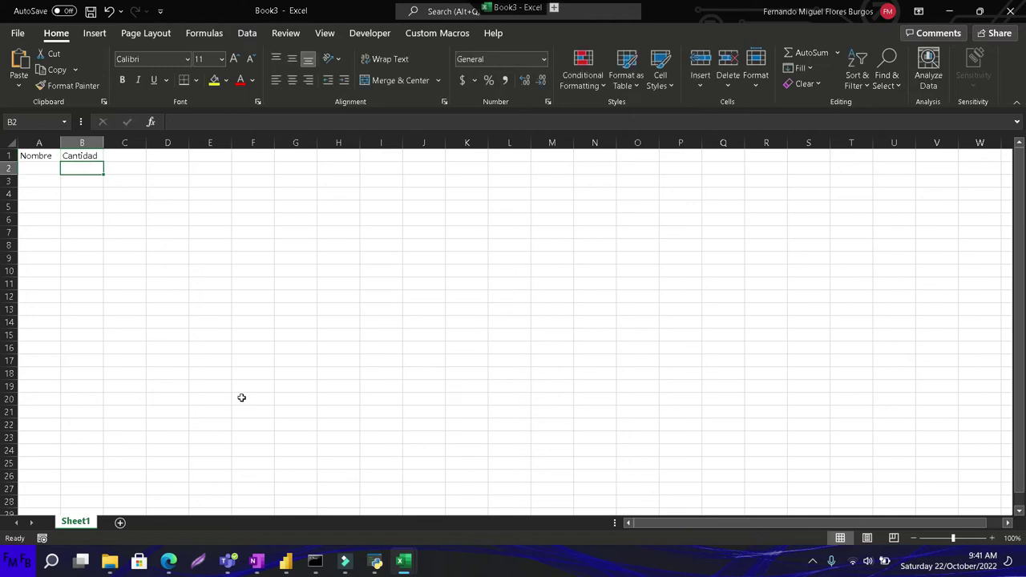
Step: Switch through the open windows to Workbook1, then to Book2
key(alt+Tab)
key(Tab)
key(alt+Down)
key(alt+Tab)
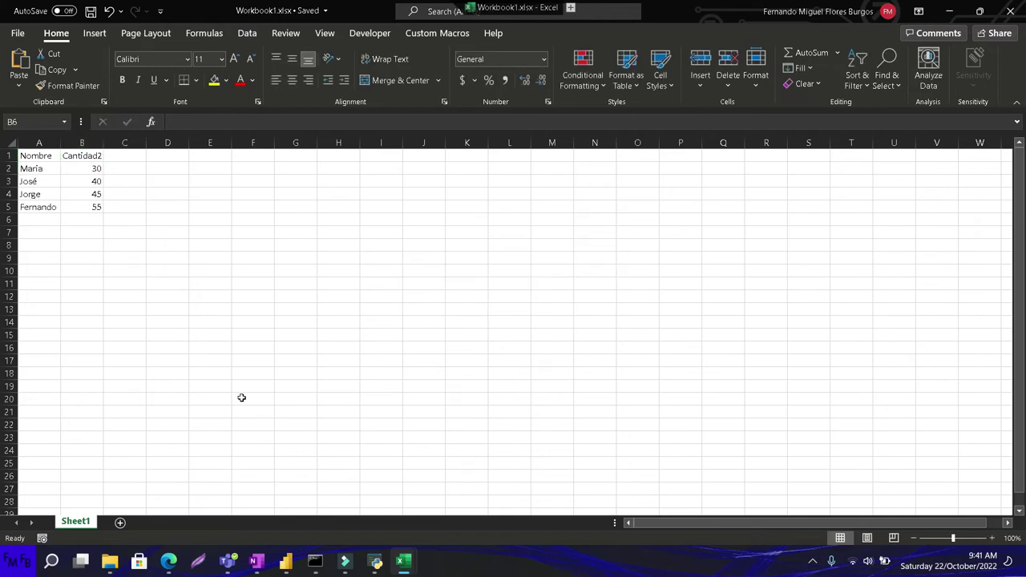
mouse_move(399, 566)
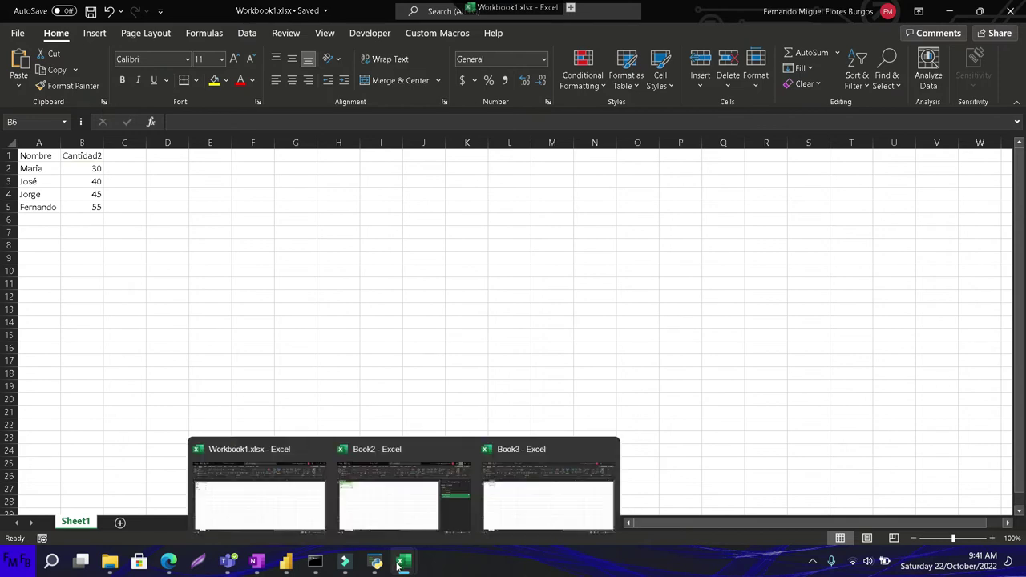
click(312, 505)
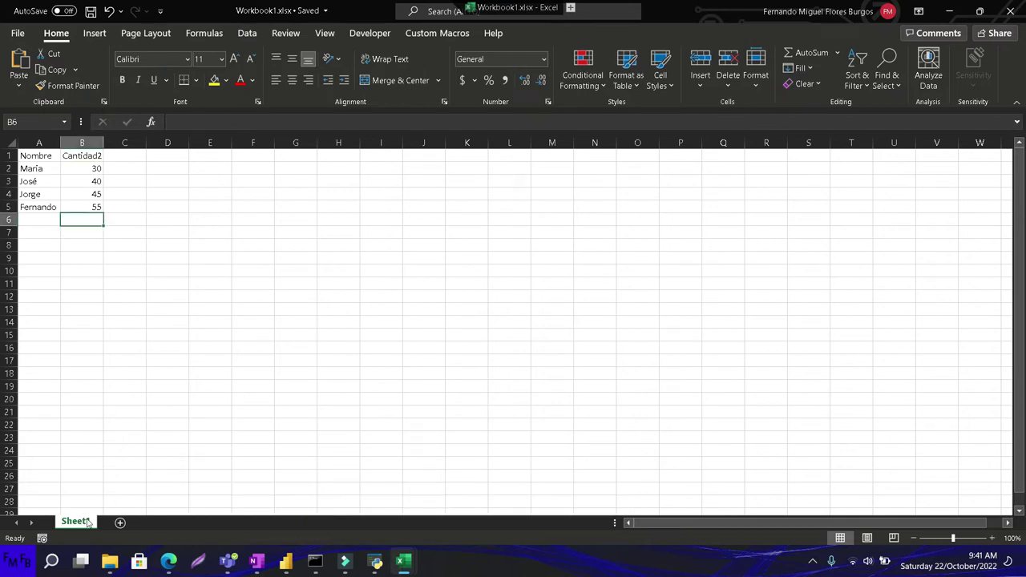
mouse_move(409, 566)
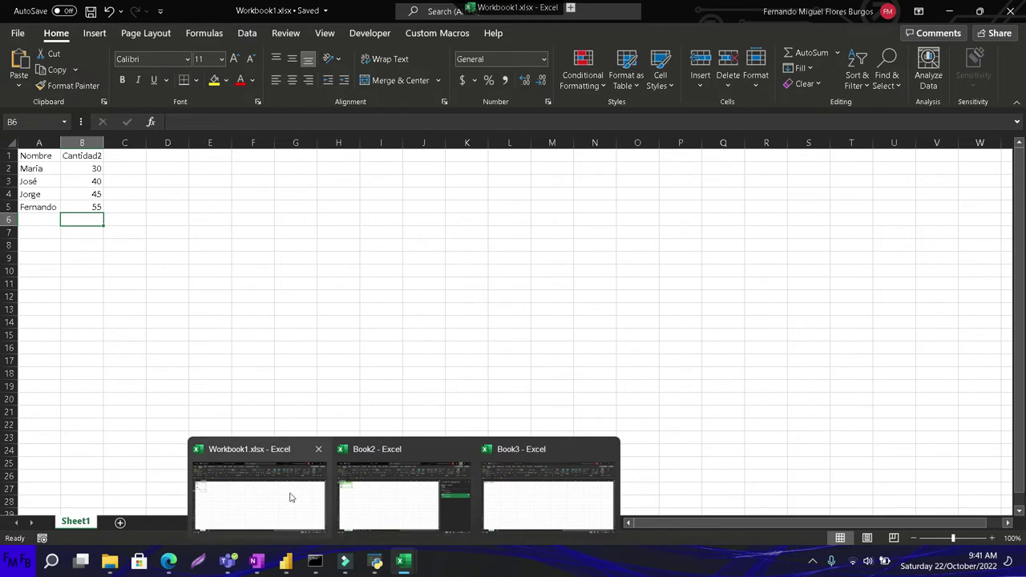
click(418, 503)
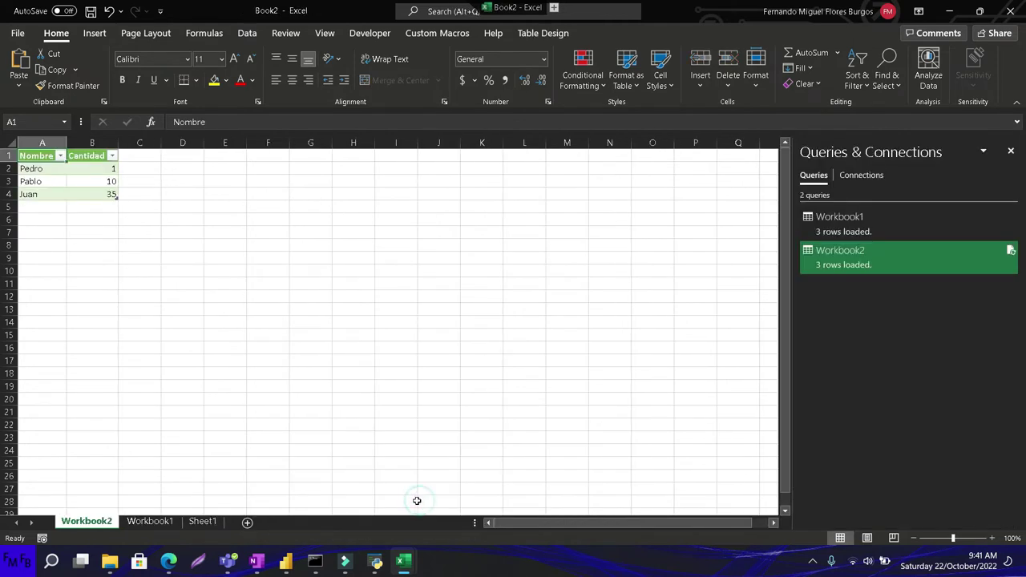
Step: View Book2's Workbook1 and Workbook2 query sheets, then alternate between Book3 and Book2, ending on Book3
click(171, 522)
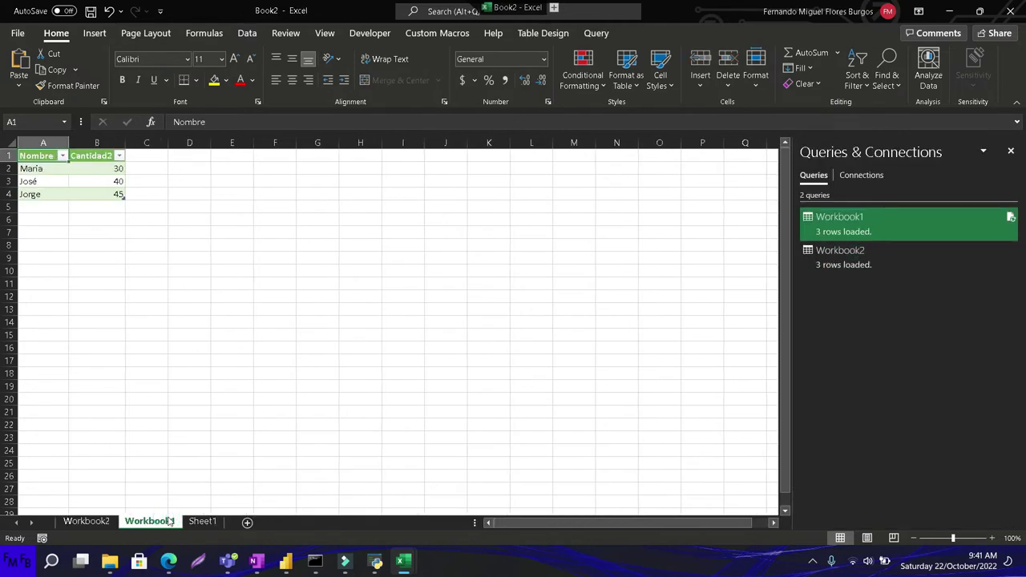
click(102, 523)
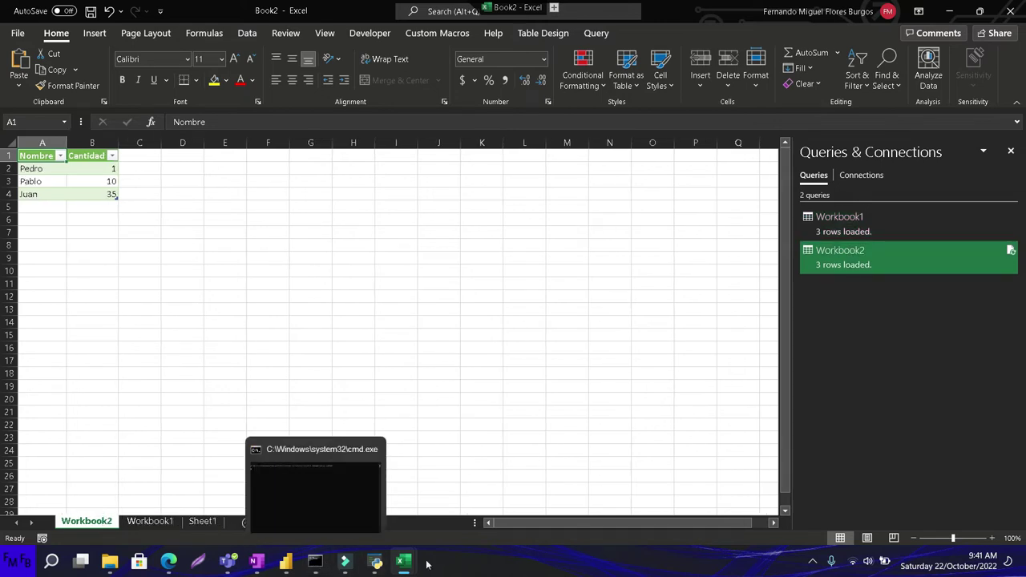
mouse_move(406, 565)
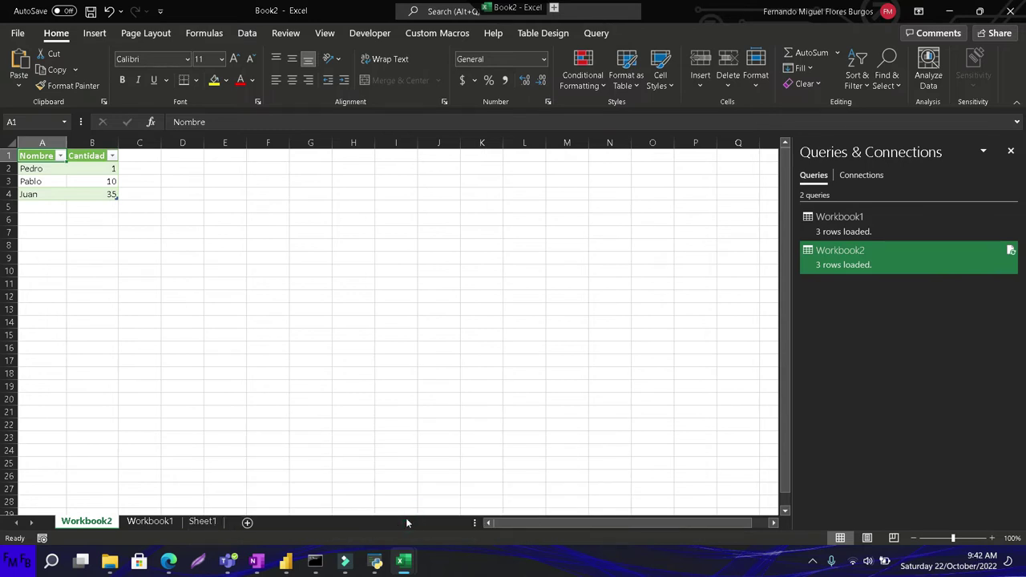
click(508, 522)
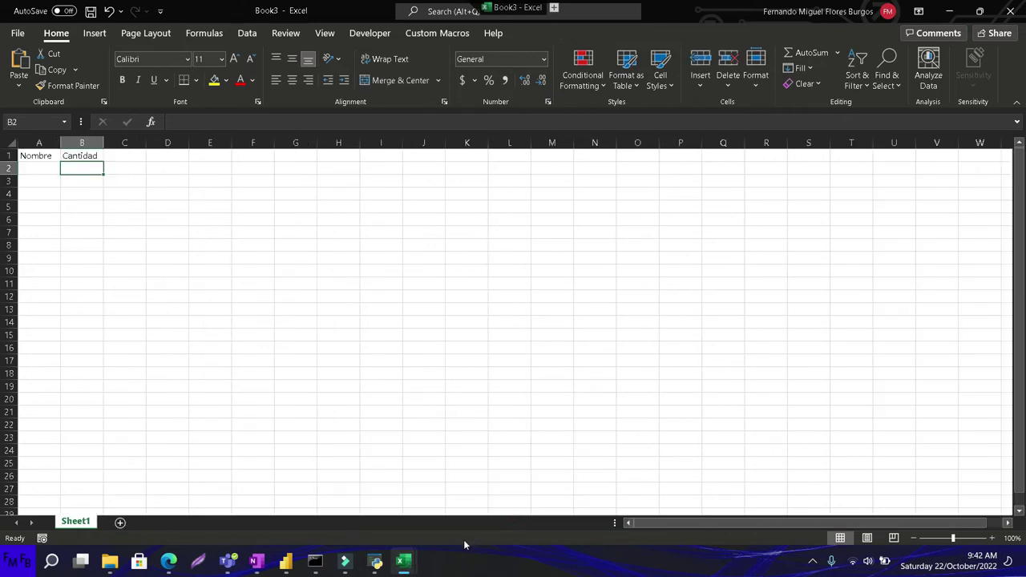
mouse_move(411, 568)
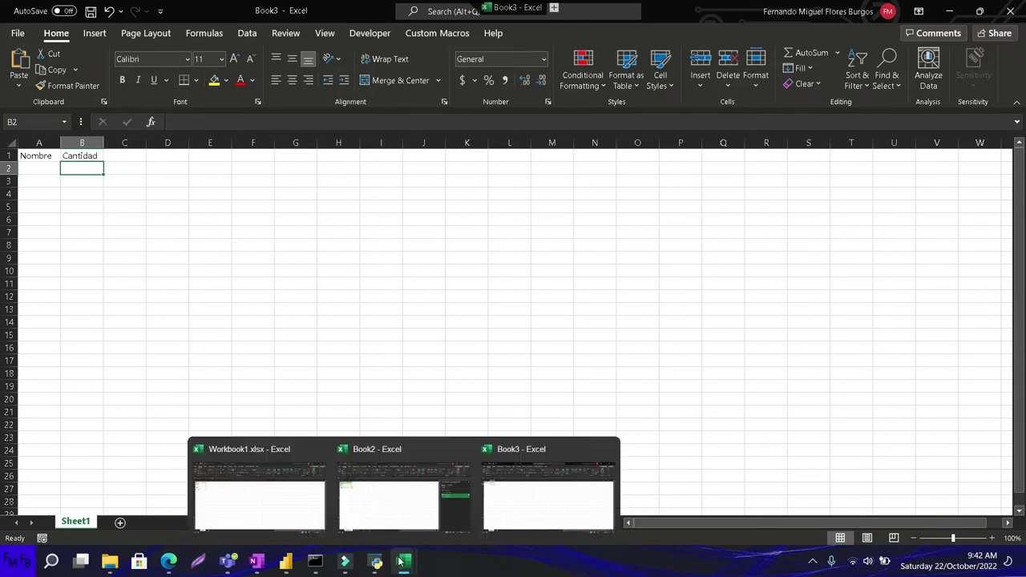
click(388, 504)
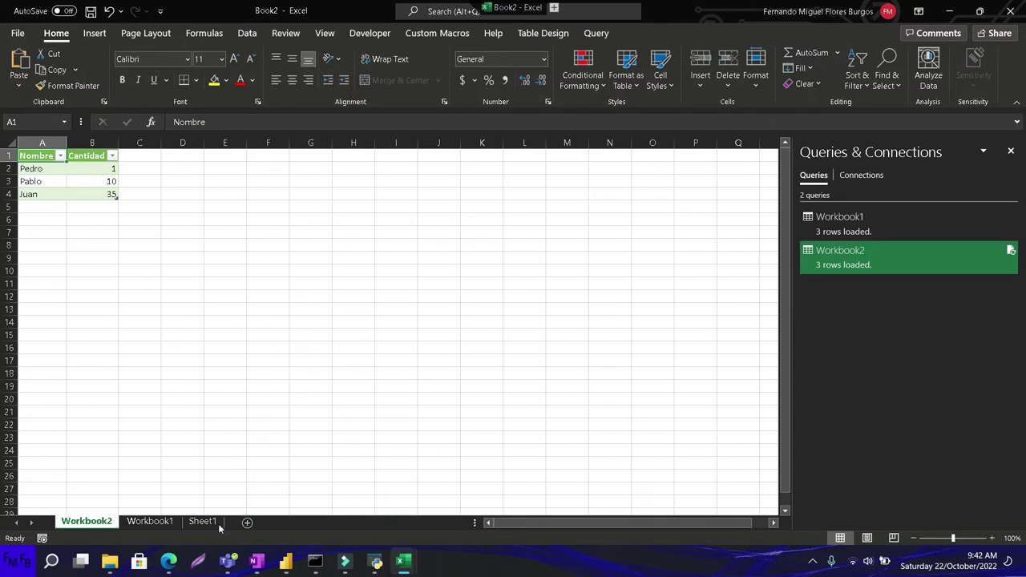
mouse_move(418, 567)
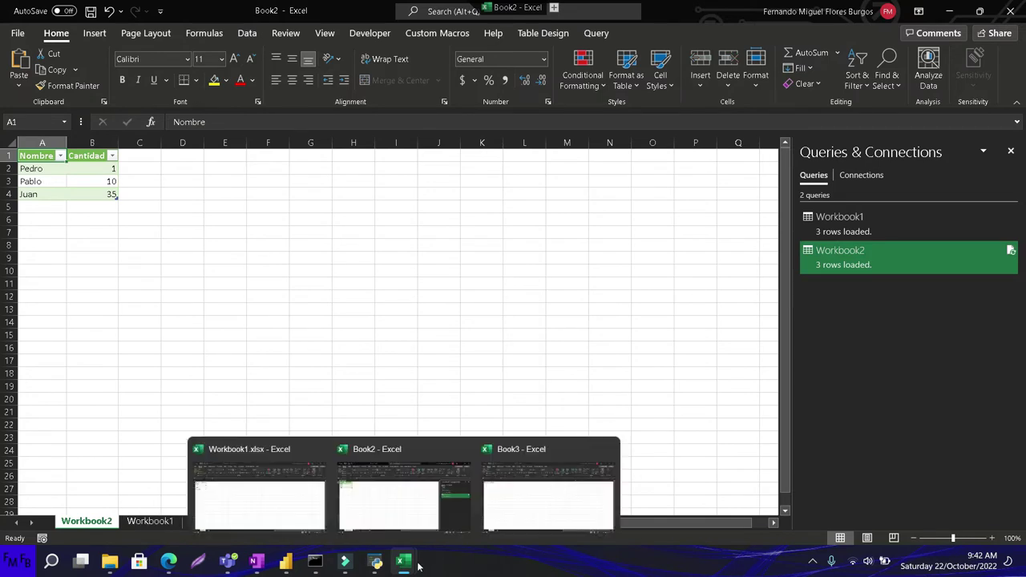
click(493, 515)
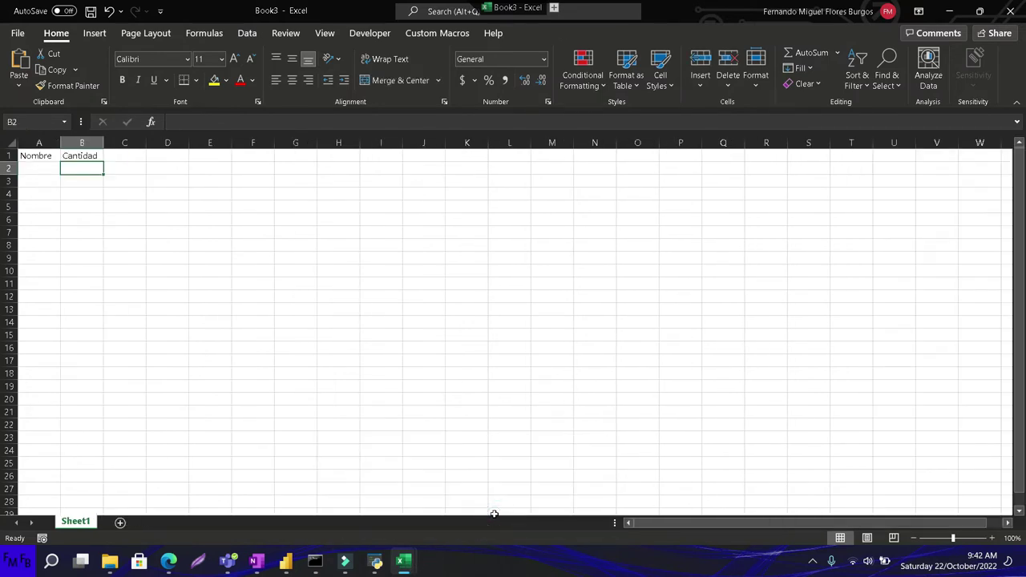
Step: Enter the names Pedro, Pablo, Jorge, Juan and Carme in A2:A6
key(Left)
text(P)
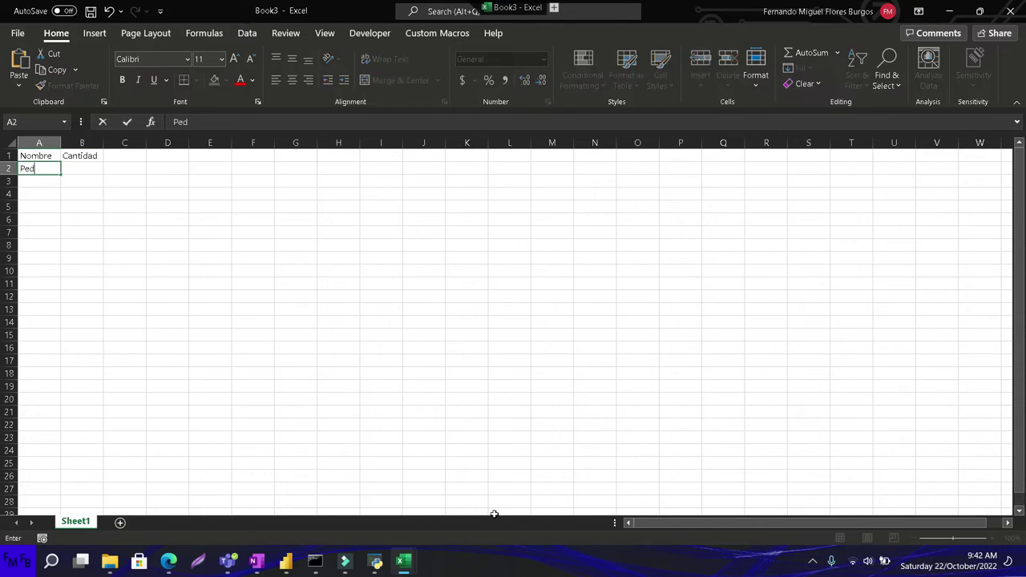
key(Return)
text(Pablo)
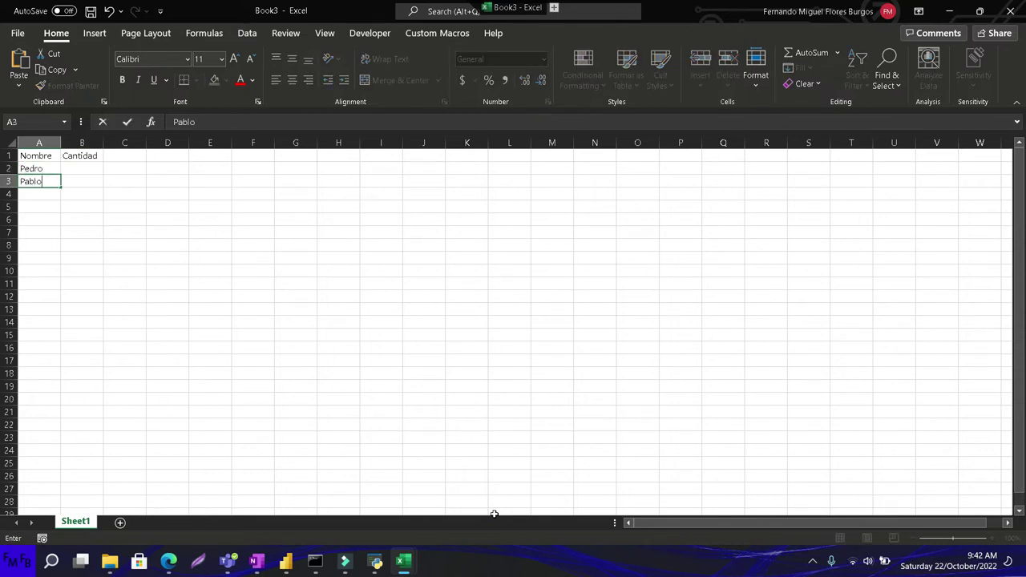
key(Return)
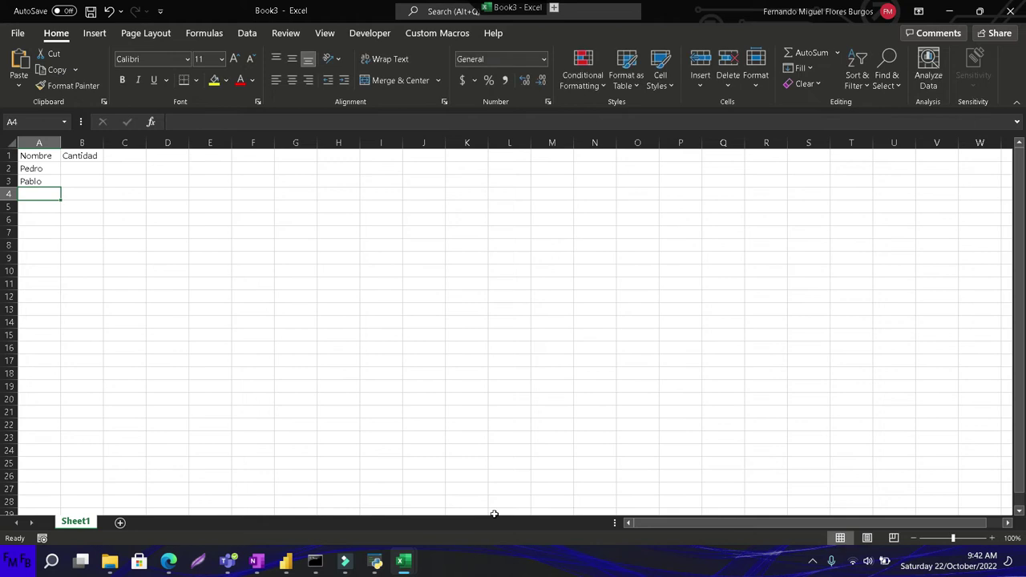
text(Jorge)
key(Return)
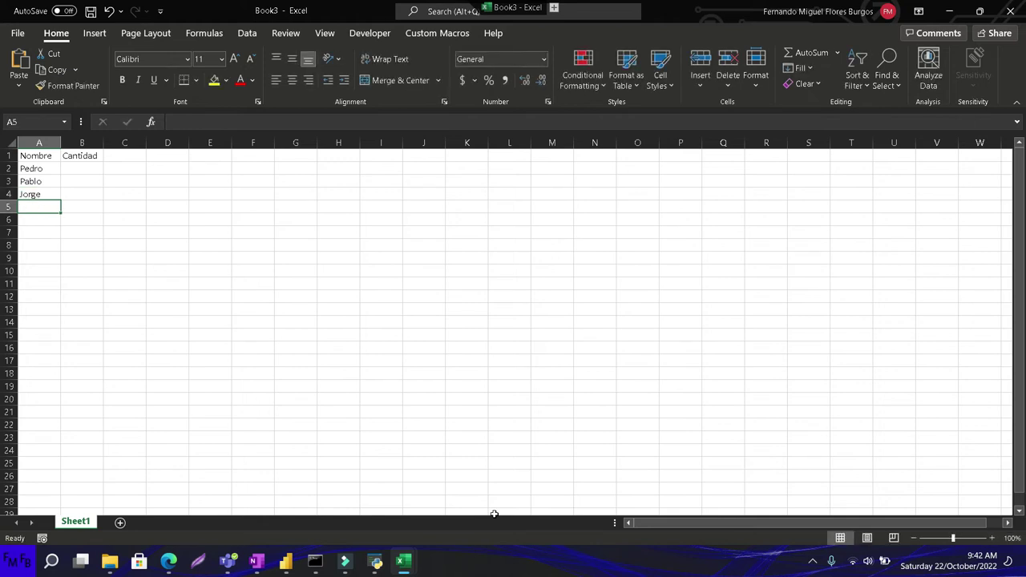
text(Juan)
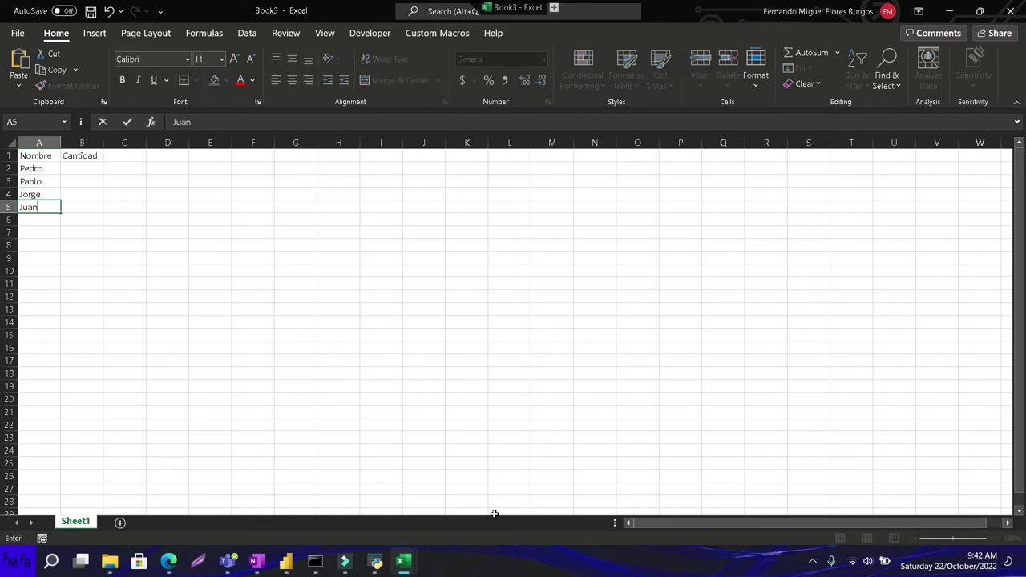
key(Return)
text(Carm)
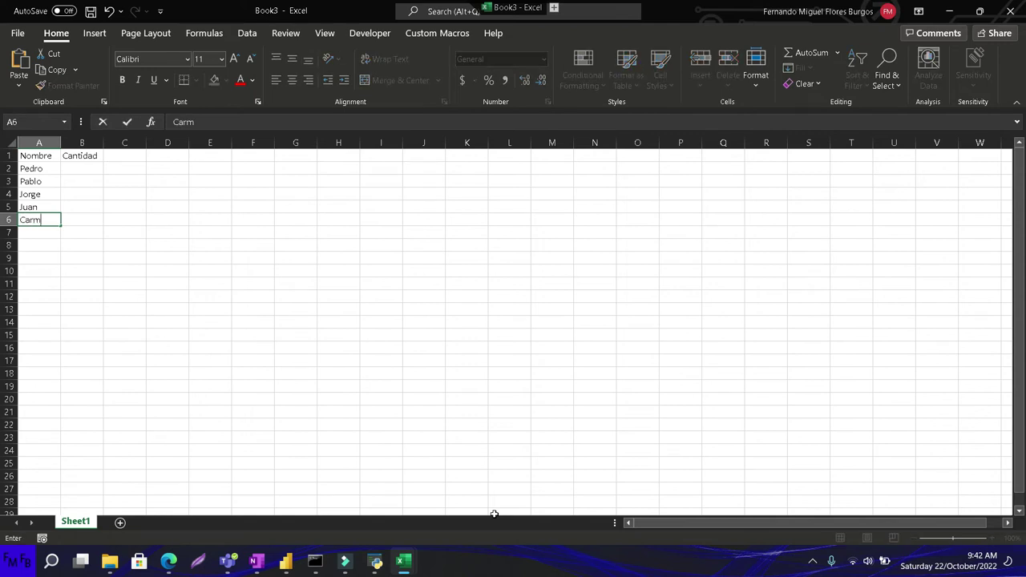
key(Tab)
Step: Enter the quantities 20, 30, 35, 40 and 50 in B2:B6
key(Up)
key(Up)
key(Up)
key(Up)
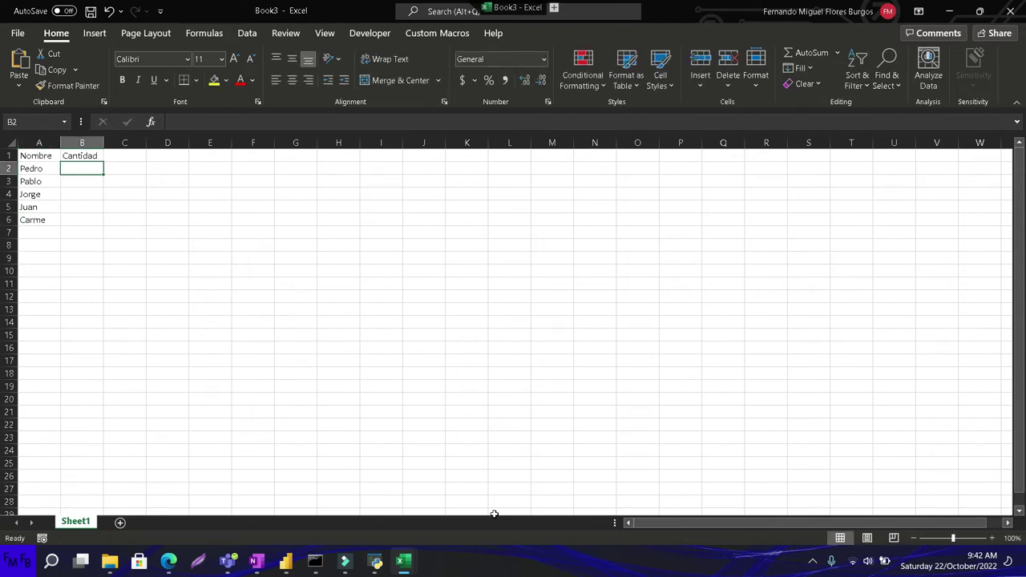
text(20)
key(Return)
text(3)
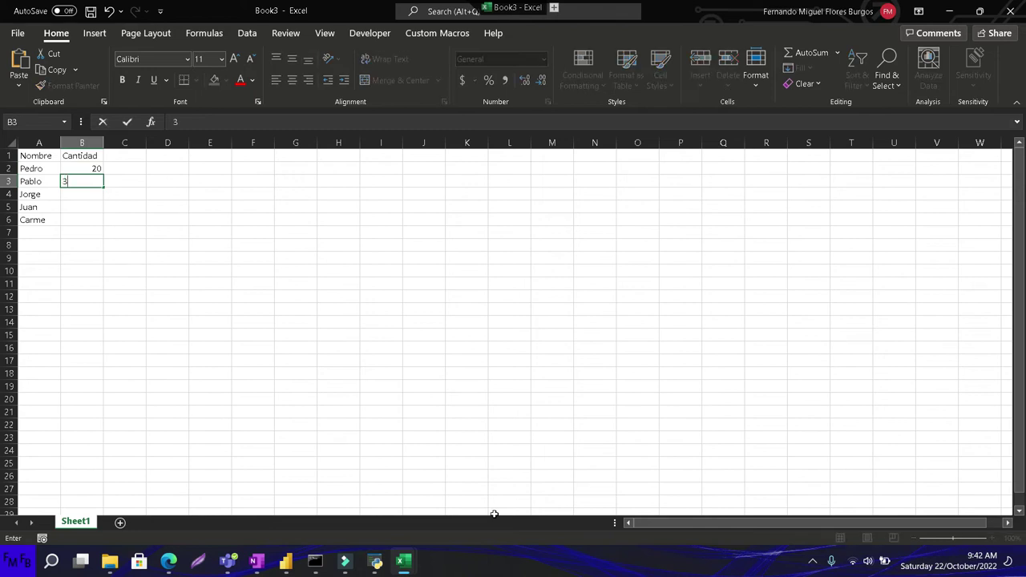
key(Return)
text(35)
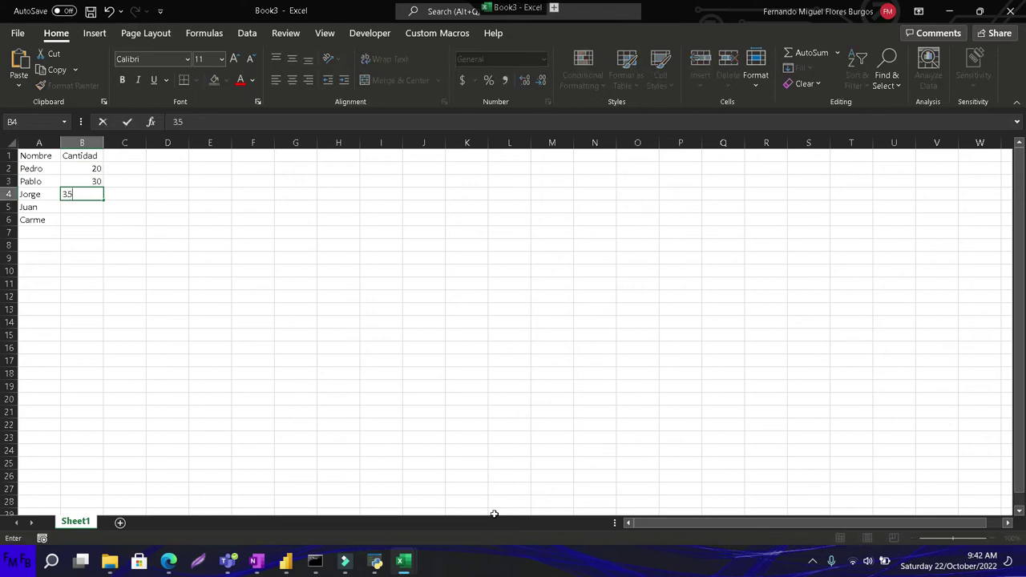
key(Return)
text(40)
key(Return)
text(50)
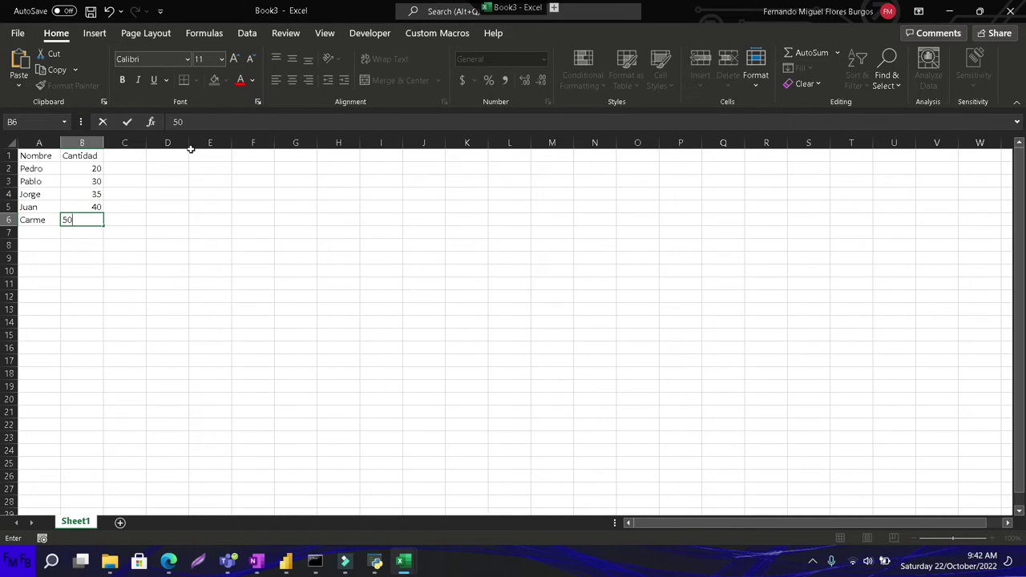
Step: Browse Save As to Youtube > Code > Excel and try replacing Workbook2.xlsx
click(18, 33)
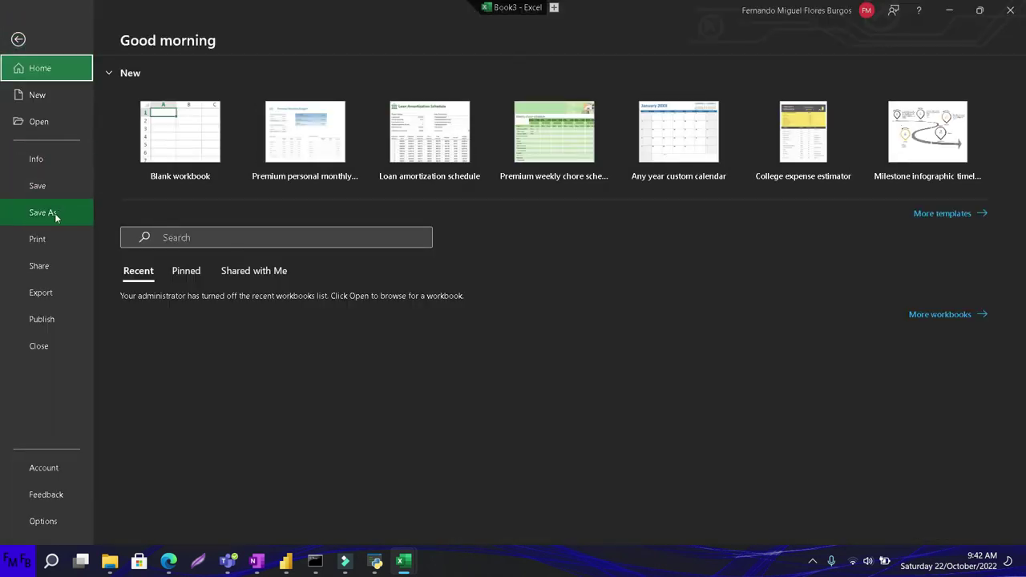
click(48, 212)
click(180, 257)
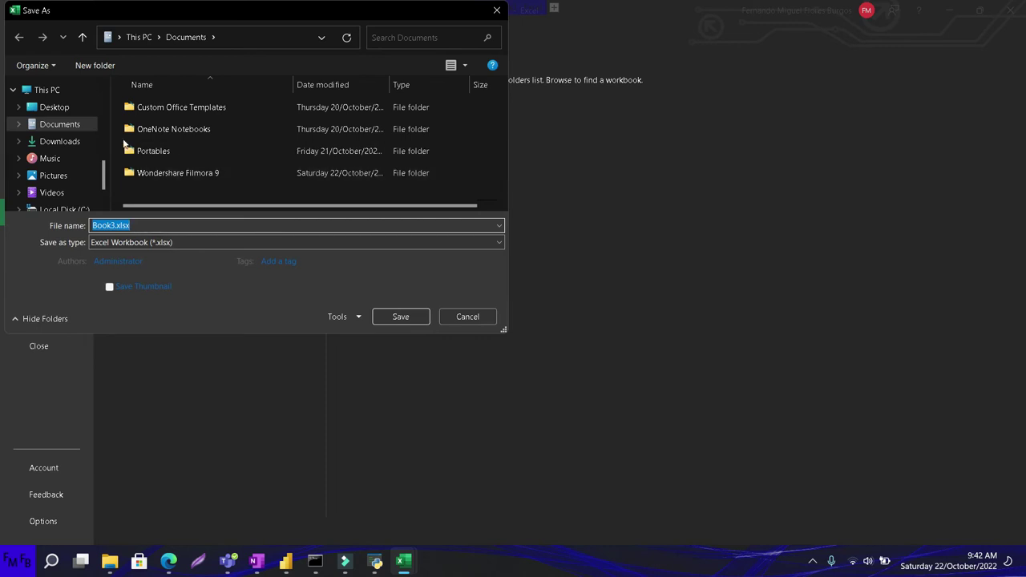
scroll(56, 136, up, 1)
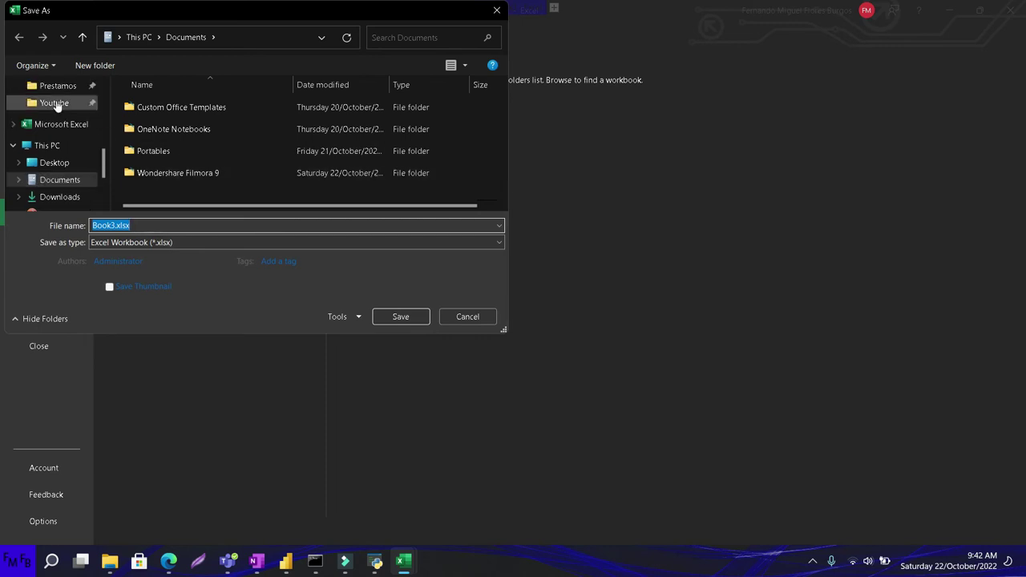
click(56, 103)
double_click(146, 108)
double_click(150, 111)
click(158, 149)
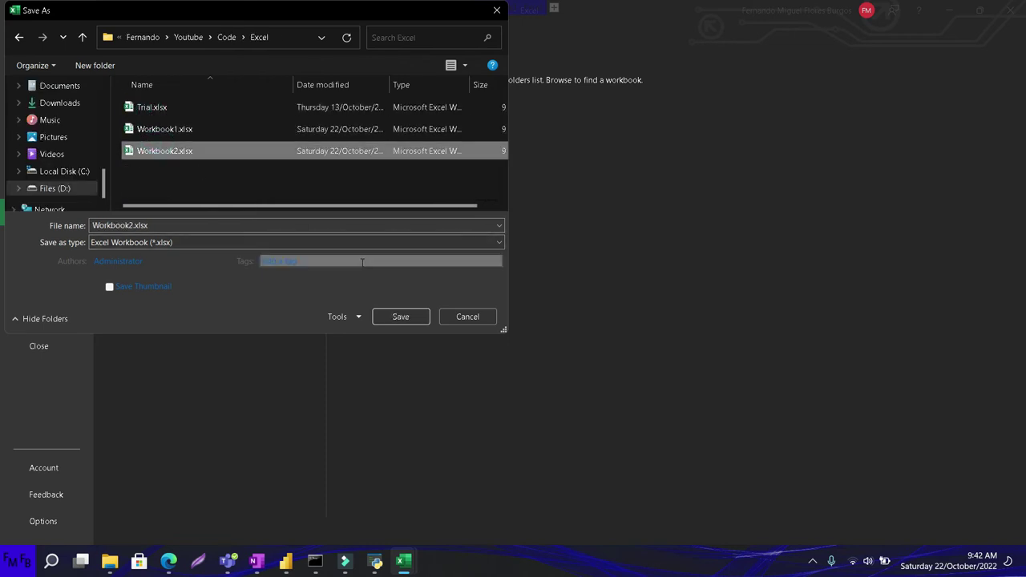
click(394, 319)
click(526, 279)
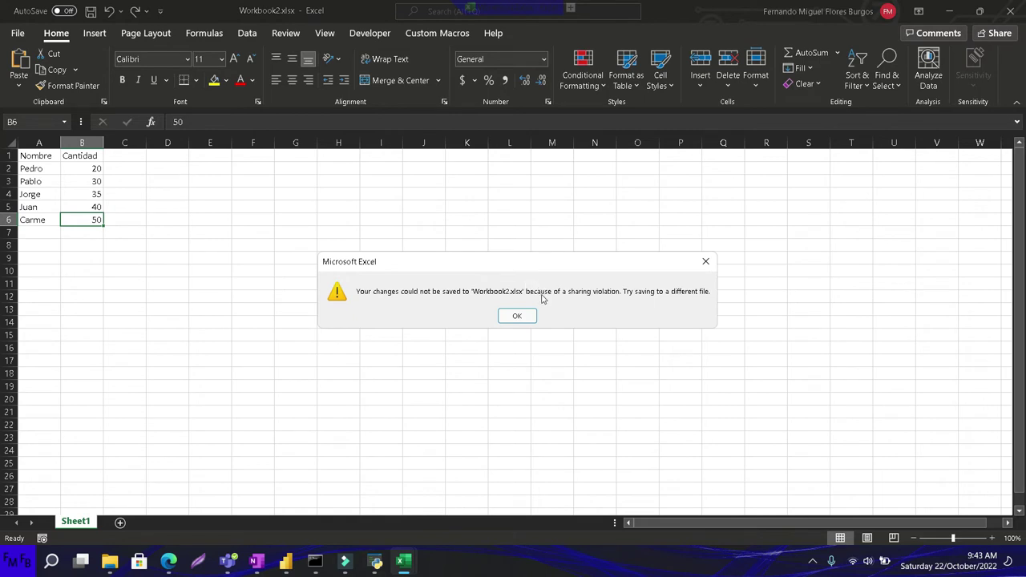
Step: Dismiss the sharing violation error and save the list as Workbook3.xlsx instead
click(706, 262)
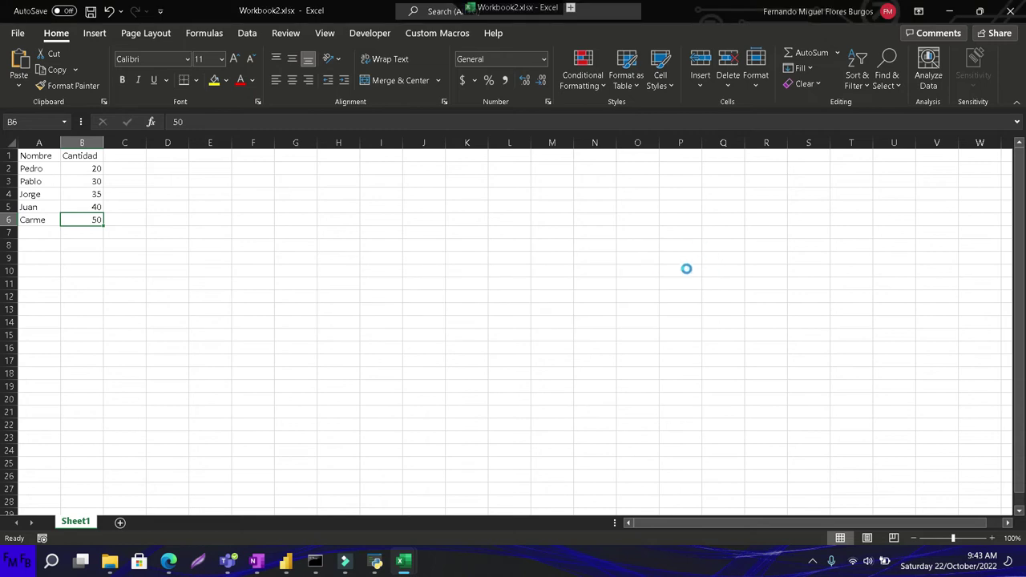
click(469, 316)
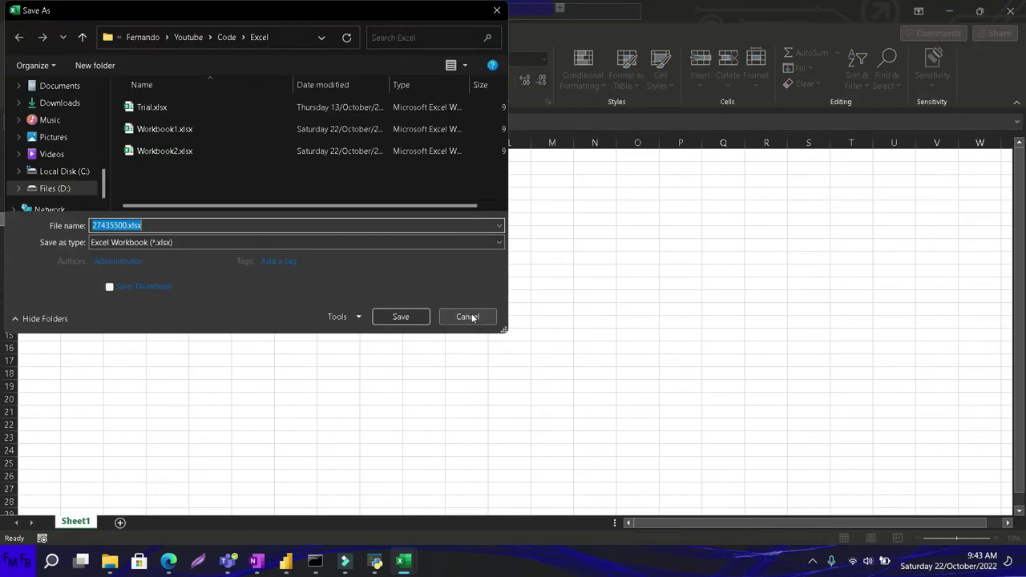
text(Work)
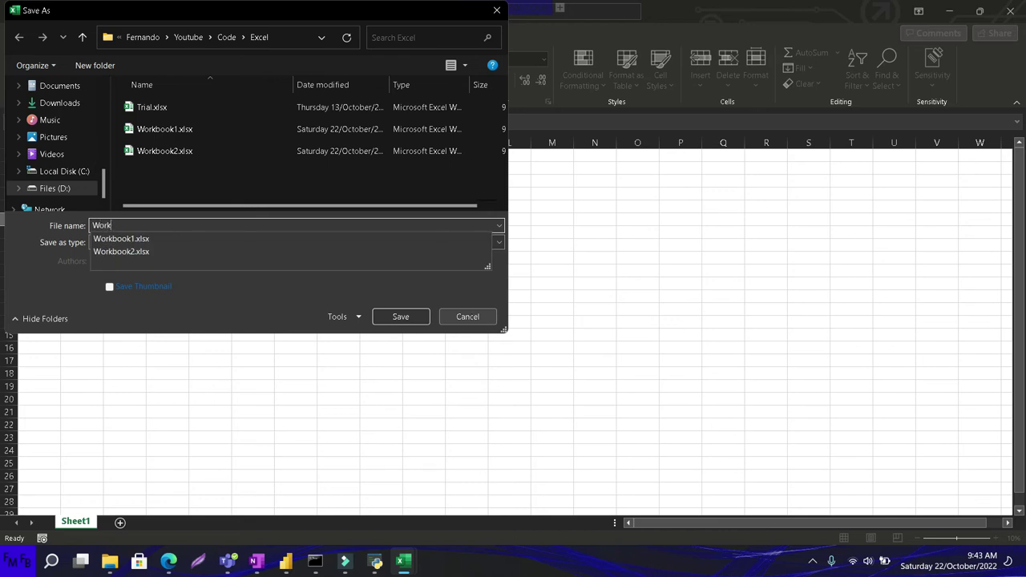
text(3)
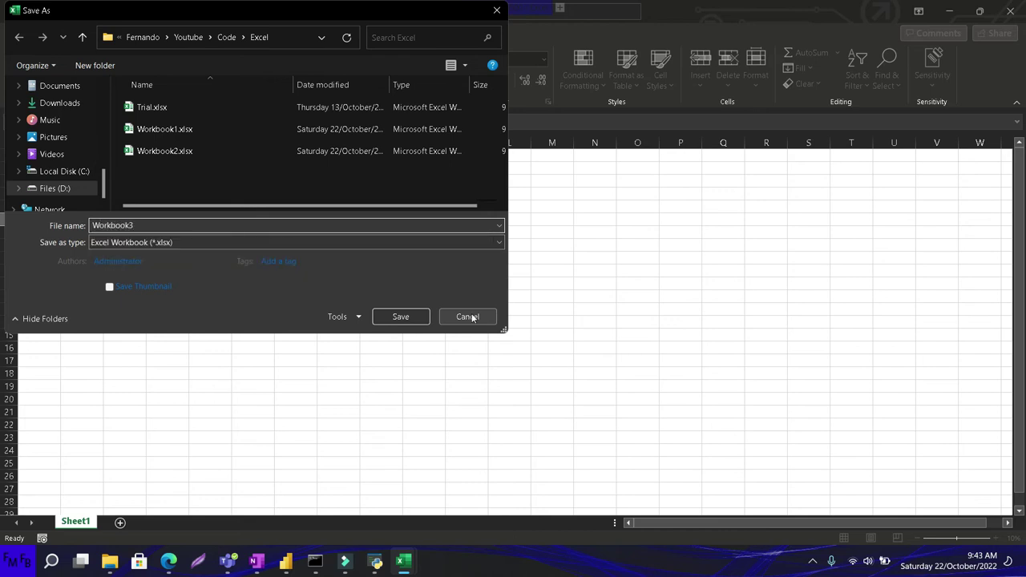
click(401, 317)
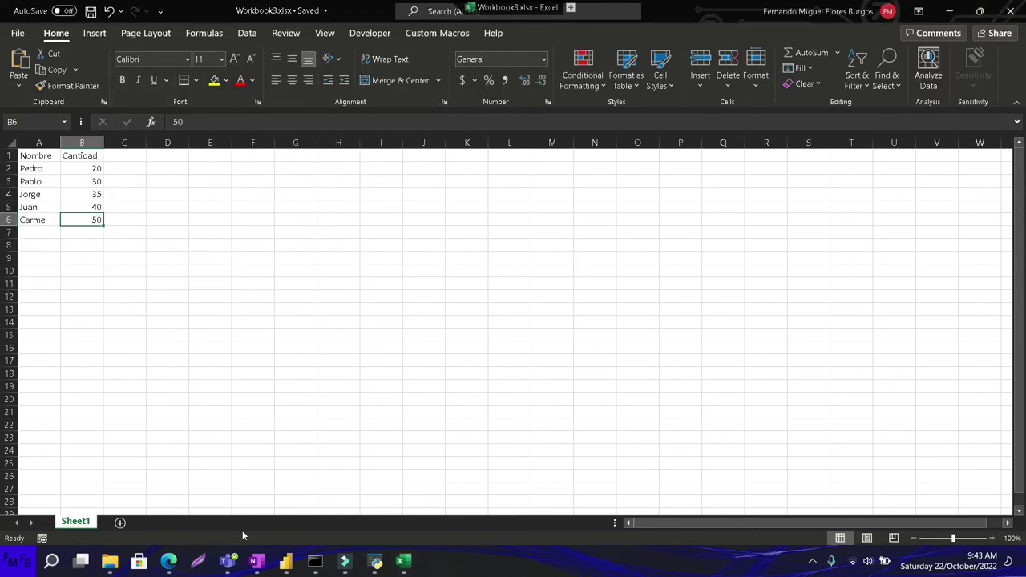
mouse_move(403, 562)
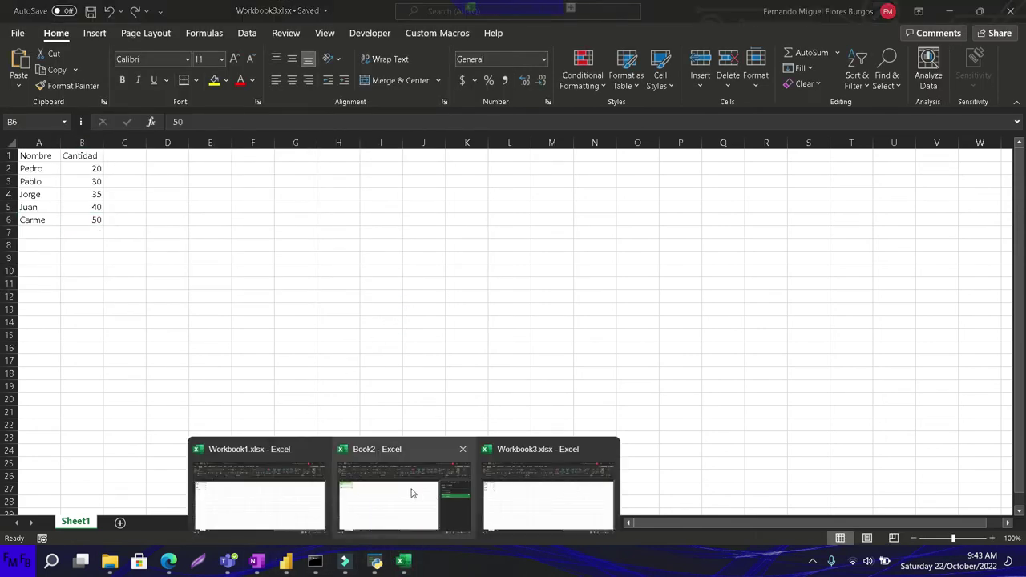
Step: Delete the Workbook2 sheet from Book2
click(362, 495)
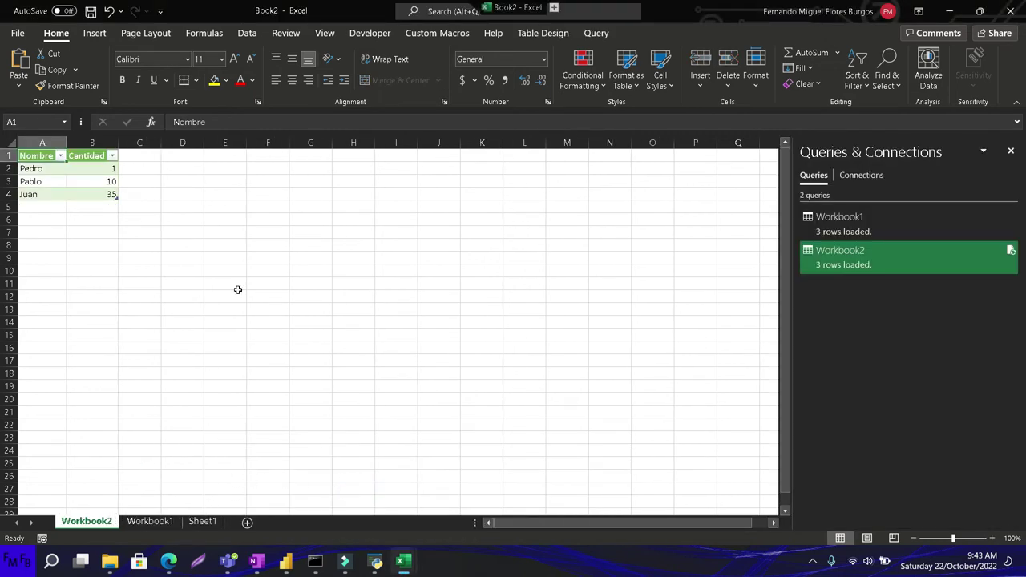
right_click(94, 525)
click(166, 360)
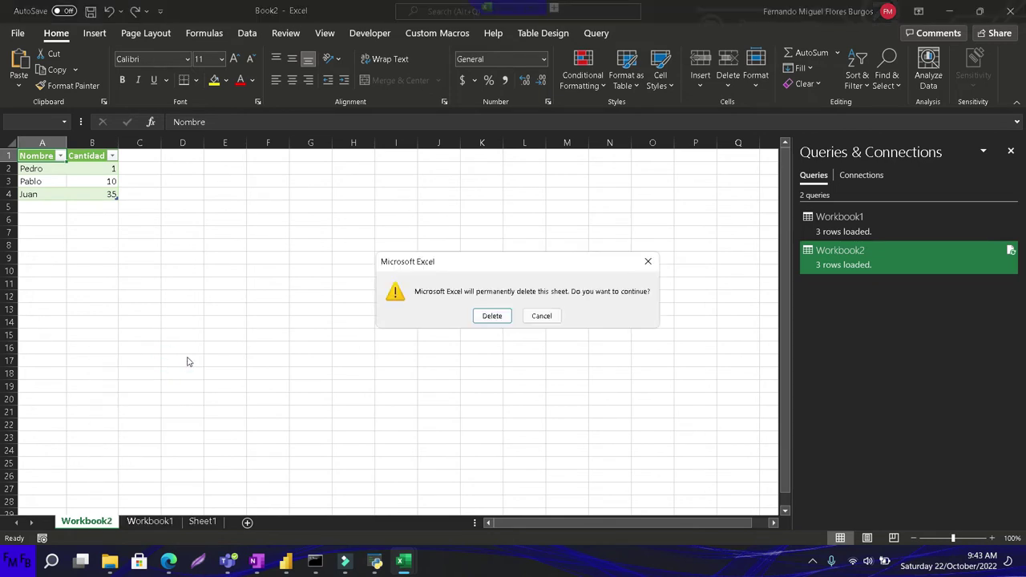
click(486, 319)
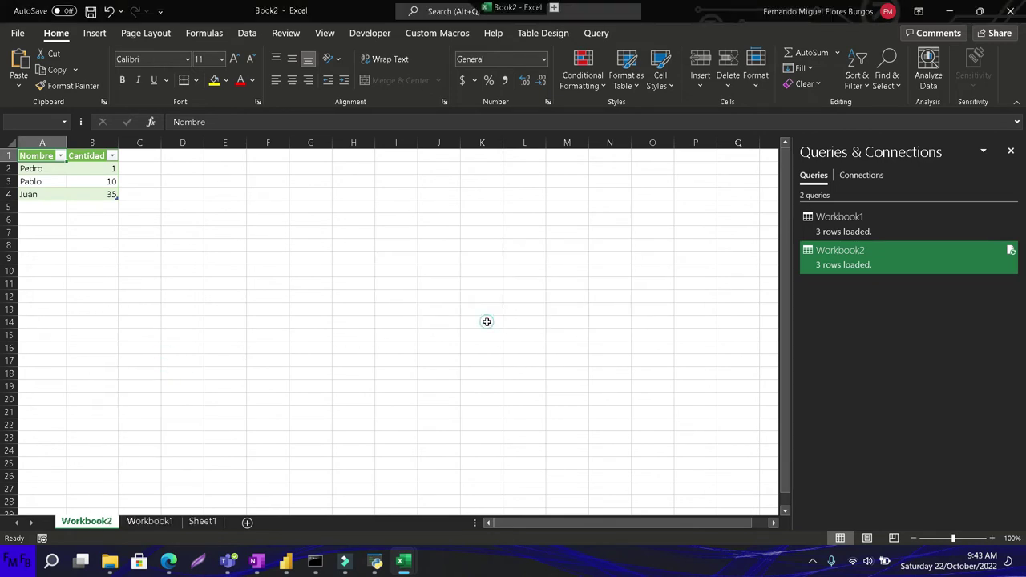
Step: Delete the Workbook2 query from Queries & Connections
right_click(834, 234)
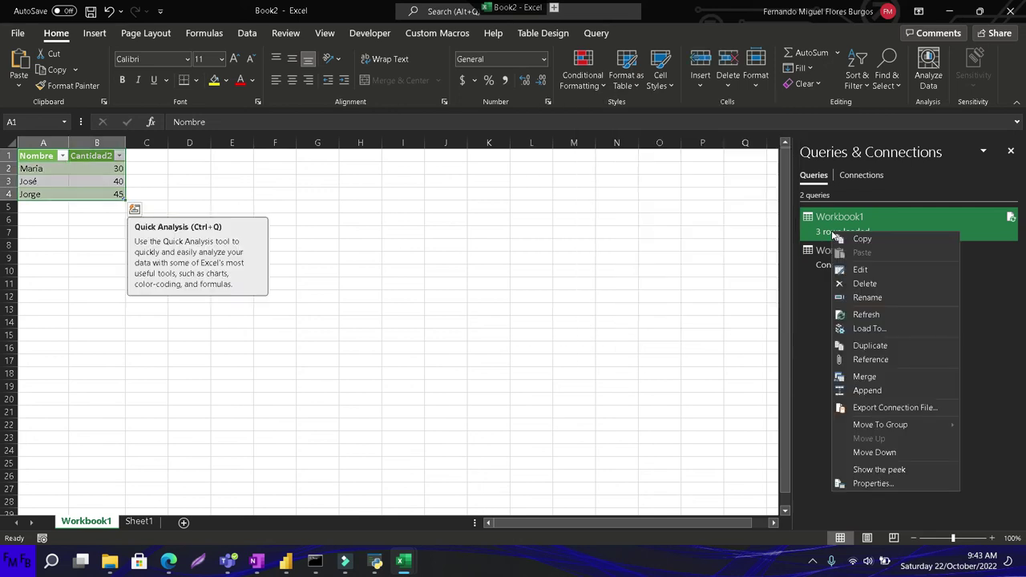
click(819, 254)
right_click(818, 255)
click(851, 307)
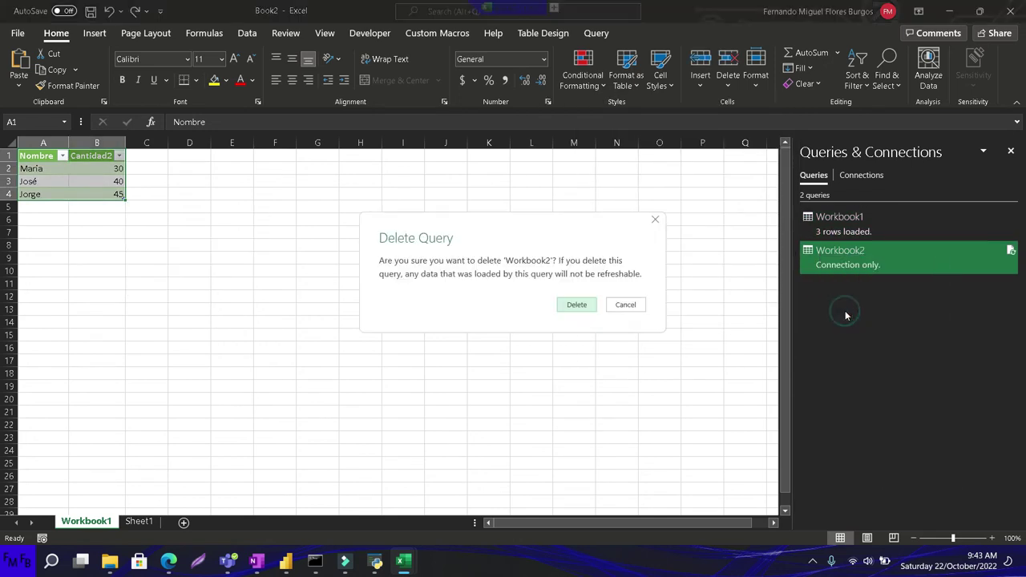
click(573, 305)
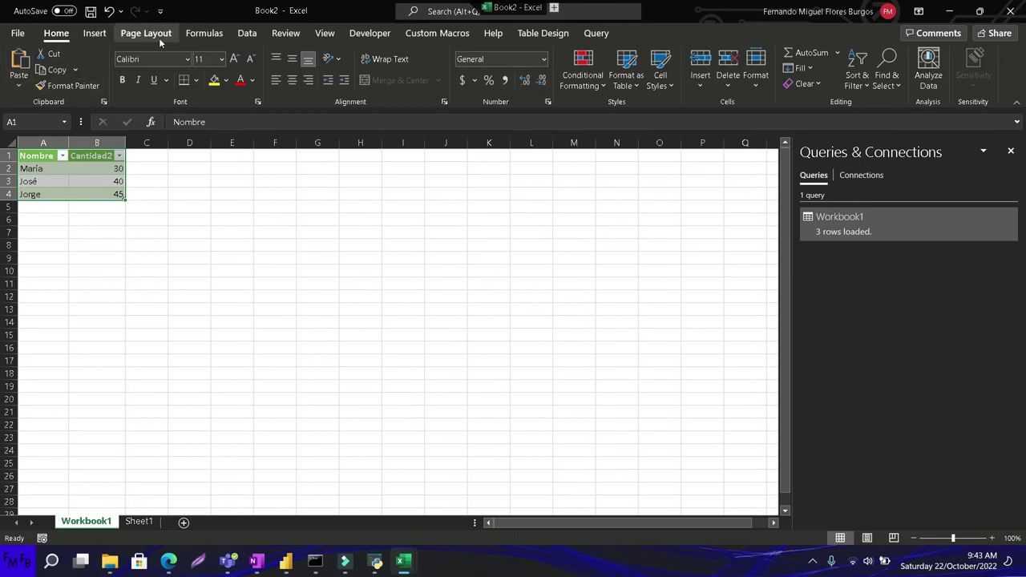
Step: Import Sheet1 of Workbook3.xlsx from a workbook file into the Power Query editor
click(247, 33)
click(18, 72)
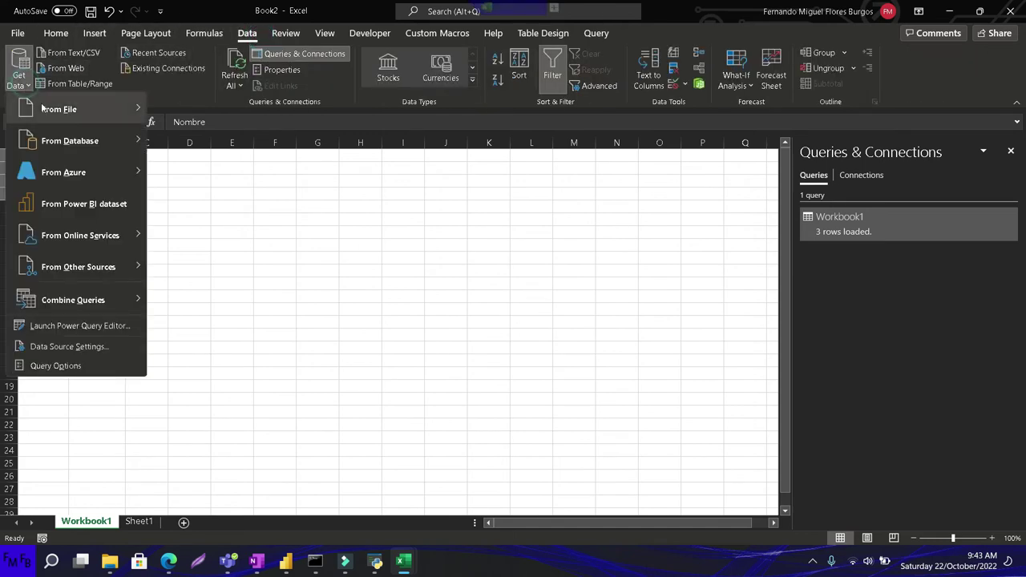
mouse_move(80, 108)
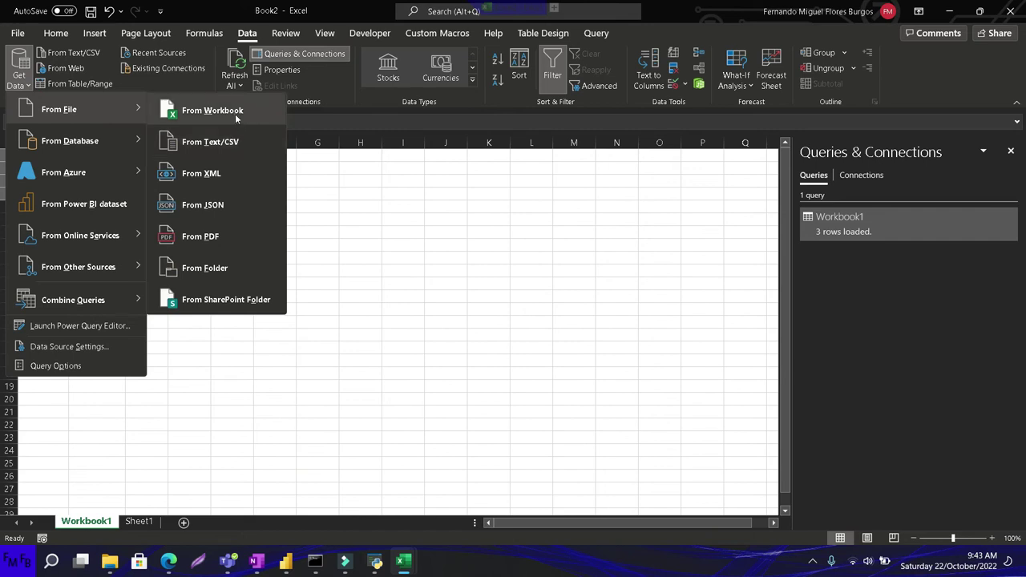
click(235, 118)
double_click(183, 194)
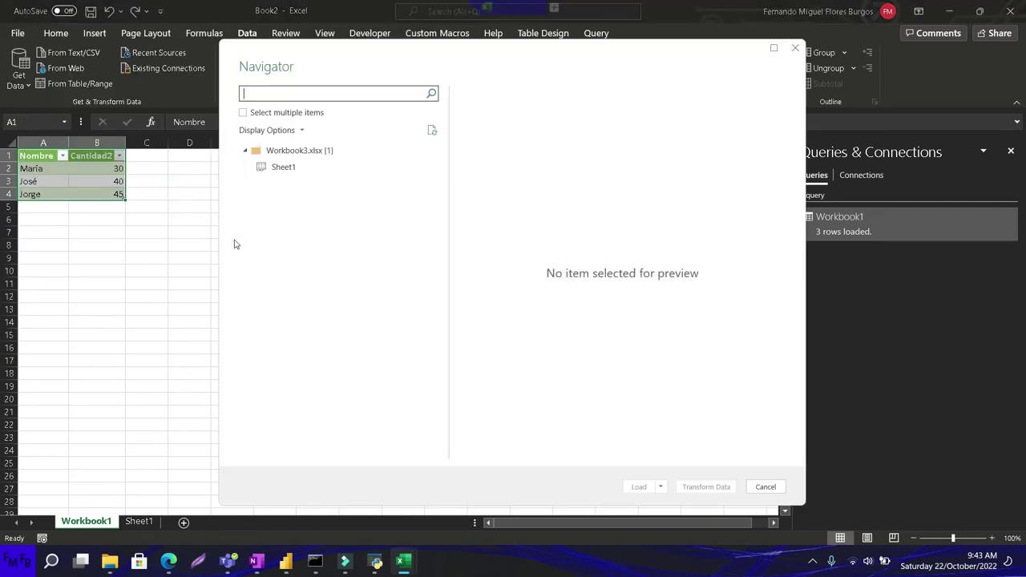
click(289, 169)
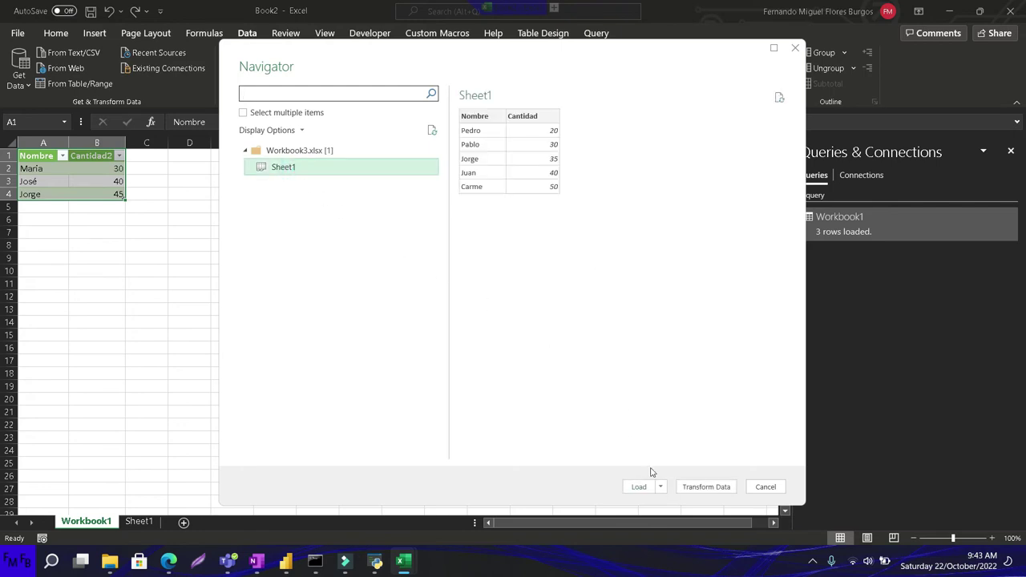
click(688, 486)
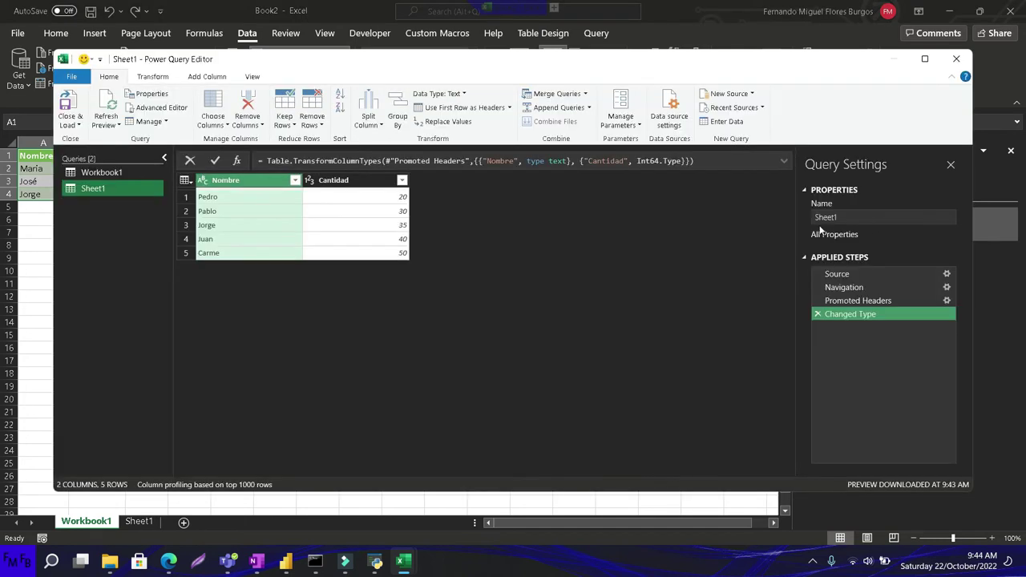
Step: Rename the query to Workbook3 and load it into Book2
click(893, 217)
text(Workbook3)
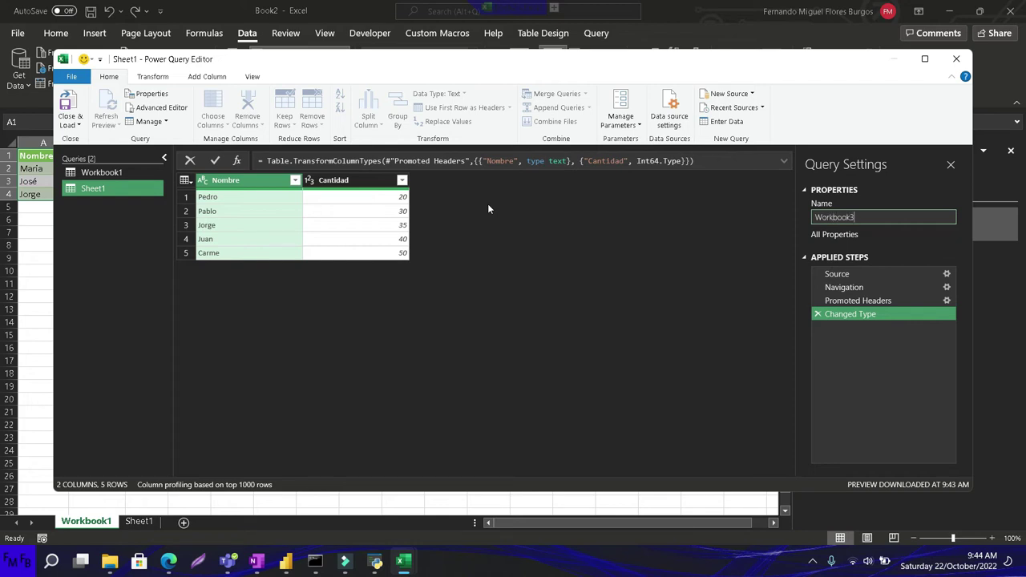
click(69, 108)
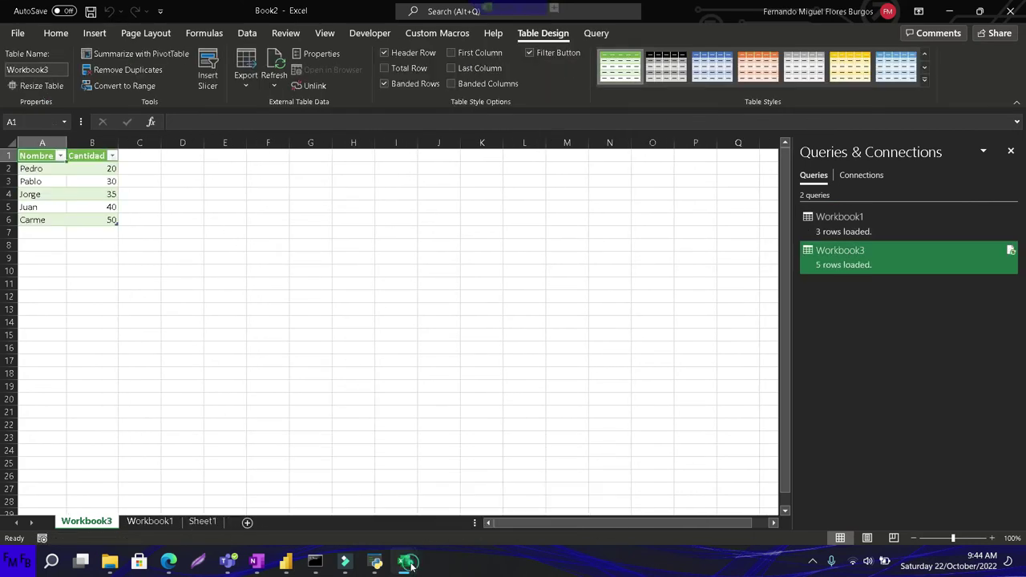
Step: Clear the Juan and Carme rows from Workbook3's list
mouse_move(403, 561)
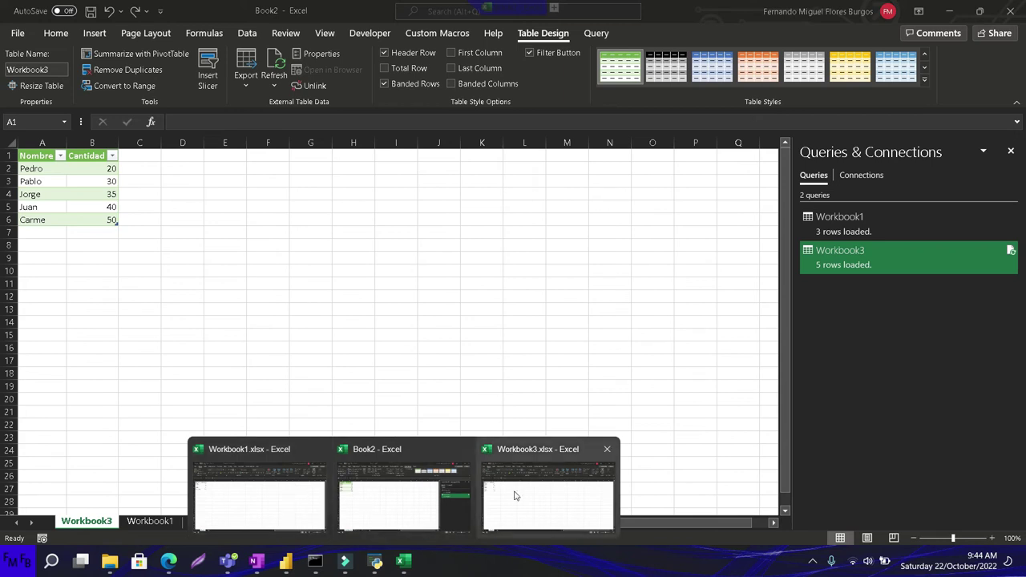
click(514, 490)
key(shift+Left)
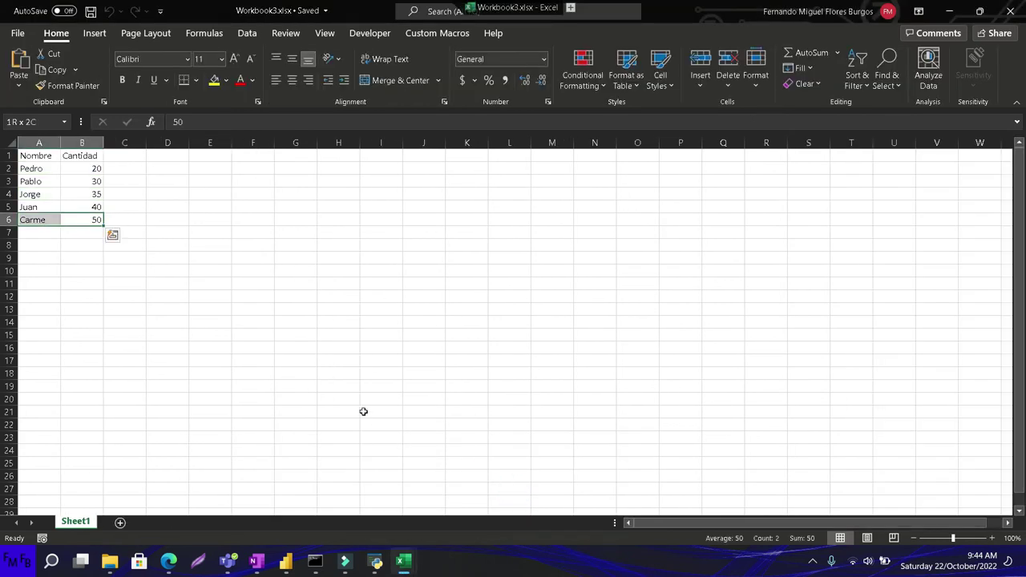
key(shift+Up)
key(Delete)
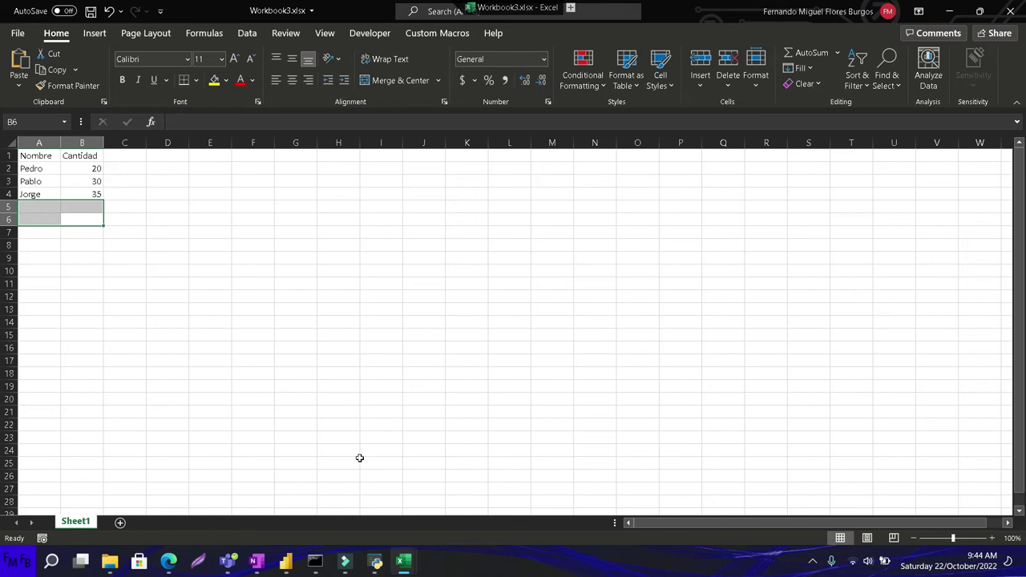
Step: Bring Book2 to the front and view its Workbook1 sheet
click(395, 562)
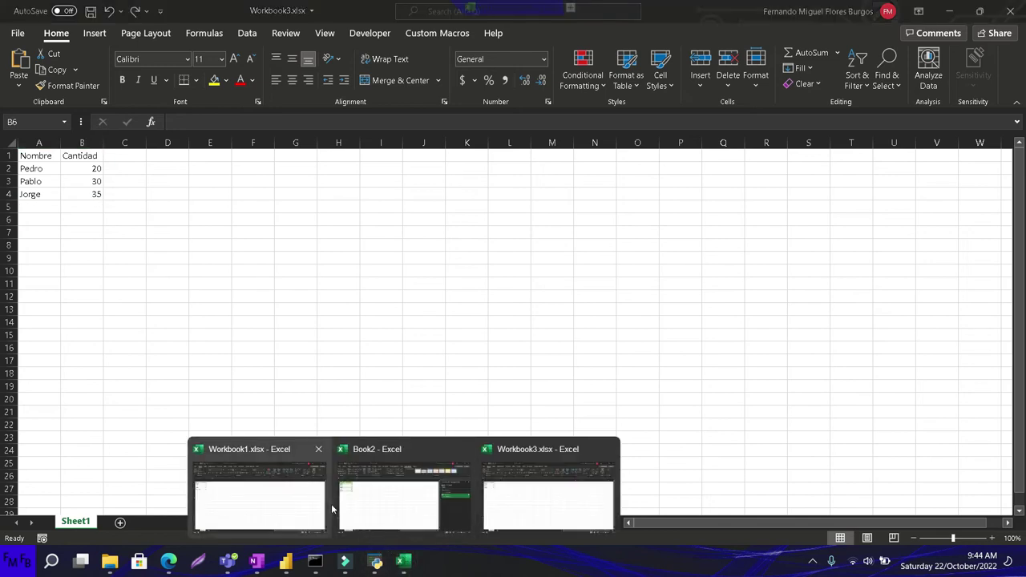
click(411, 356)
mouse_move(401, 568)
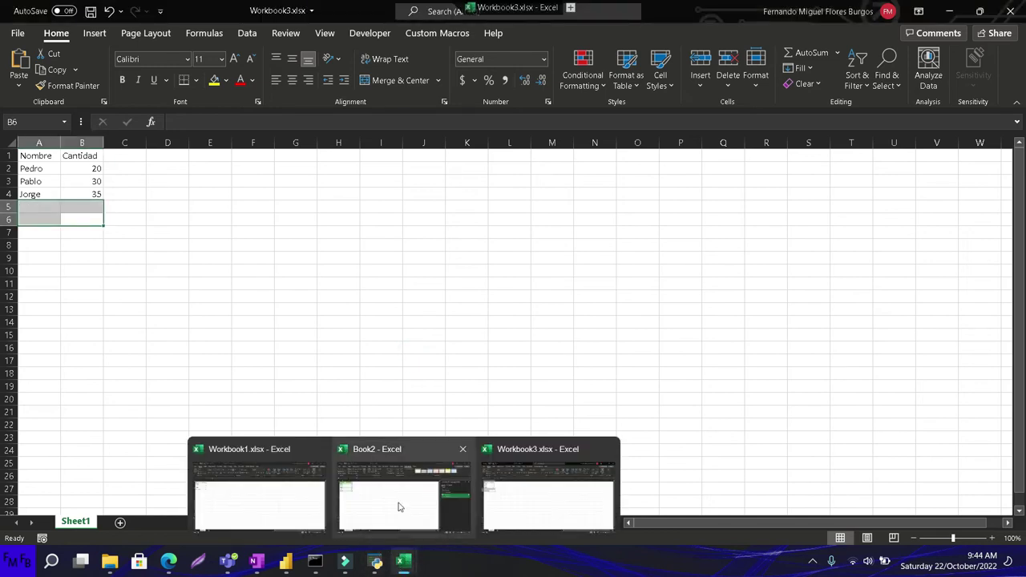
click(399, 506)
click(145, 527)
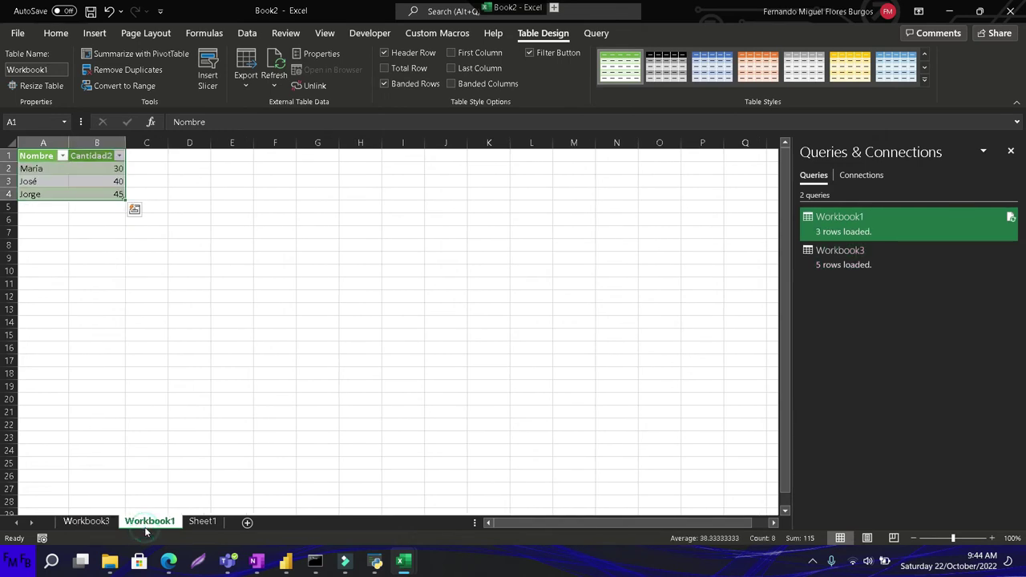
Step: Check the Workbook1 file, then return to Book2 and show the Developer tab
mouse_move(404, 562)
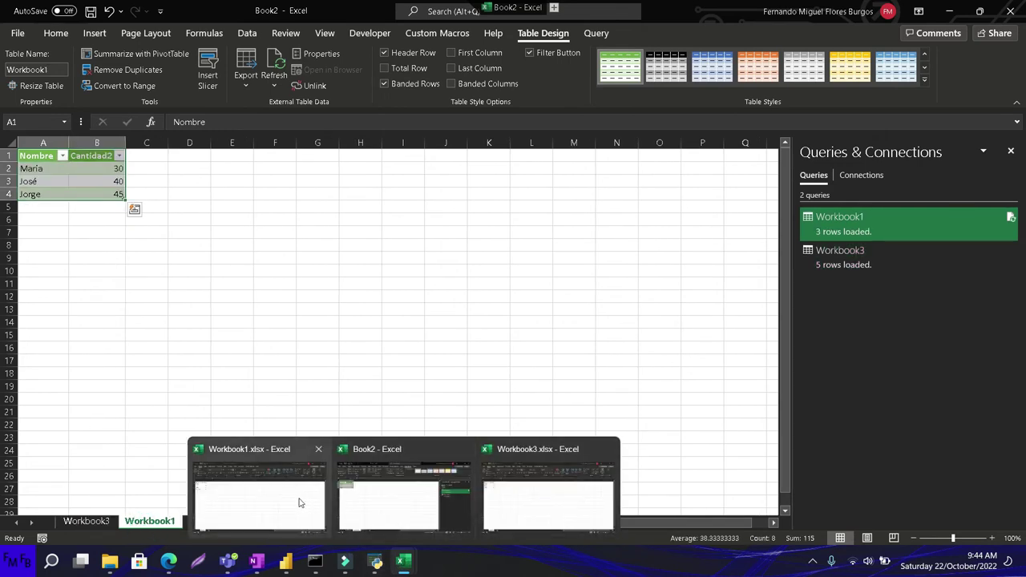
click(369, 503)
mouse_move(403, 561)
click(268, 509)
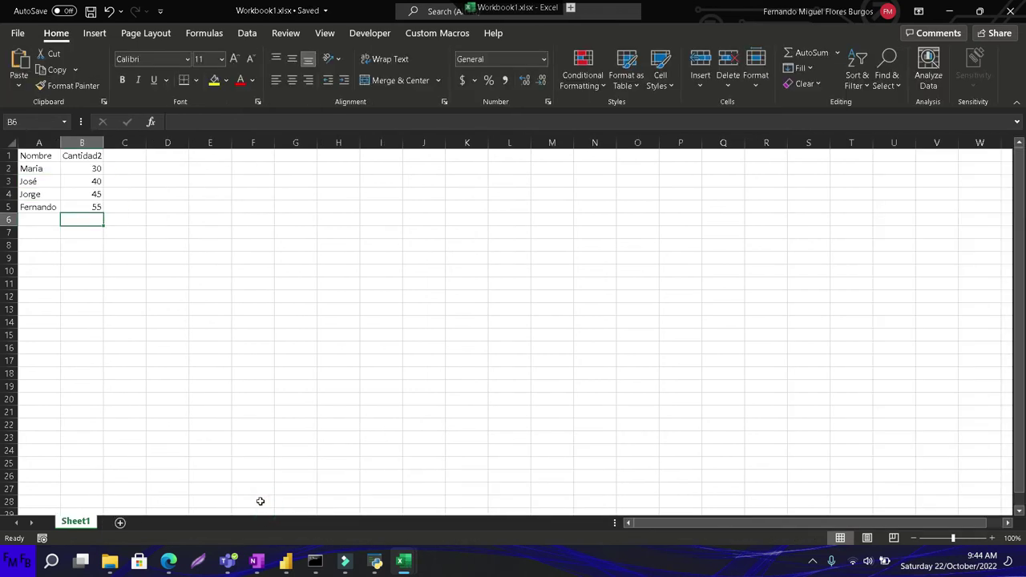
key(alt+Tab)
key(alt+Tab)
key(alt+Tab)
key(alt+Tab)
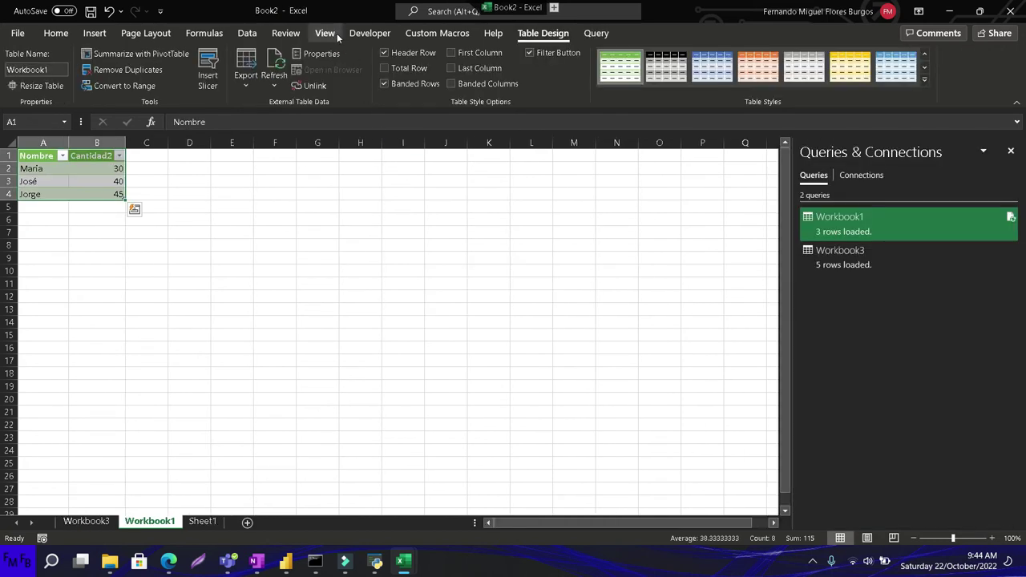
click(365, 36)
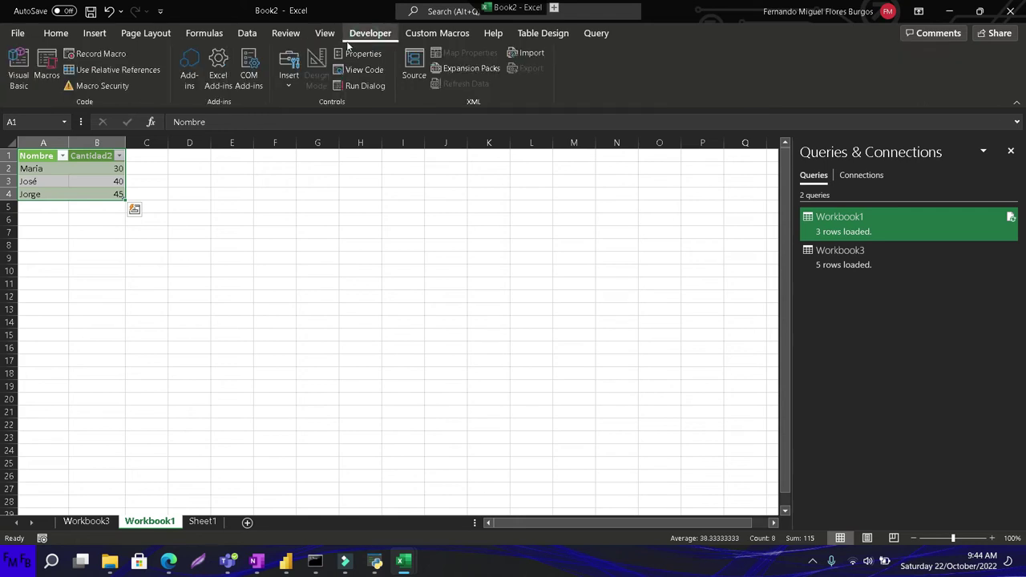
Step: In the VBA editor, insert a new code module into the Book2 project
click(19, 68)
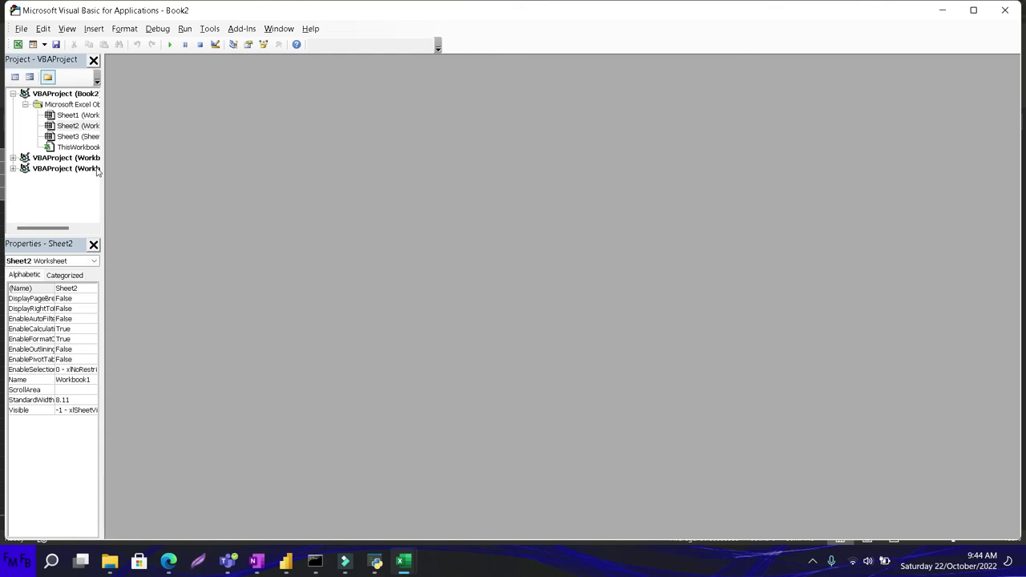
drag(103, 157, 166, 150)
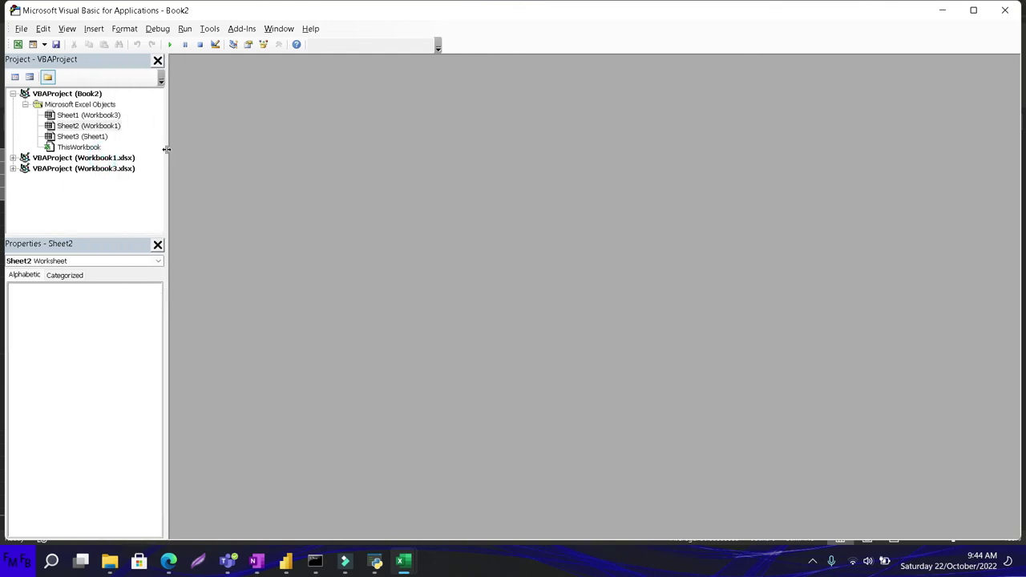
click(80, 93)
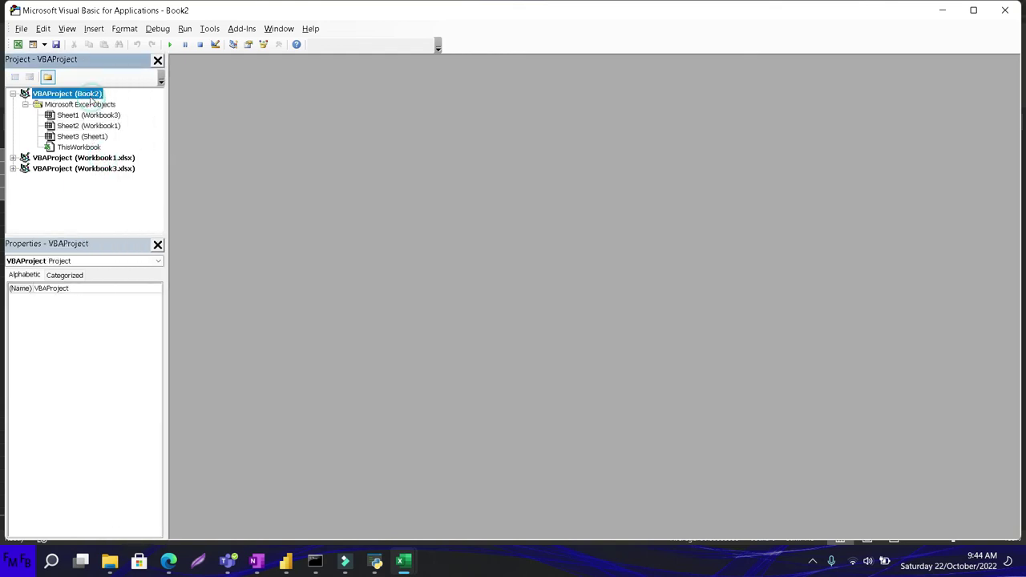
click(94, 28)
click(112, 72)
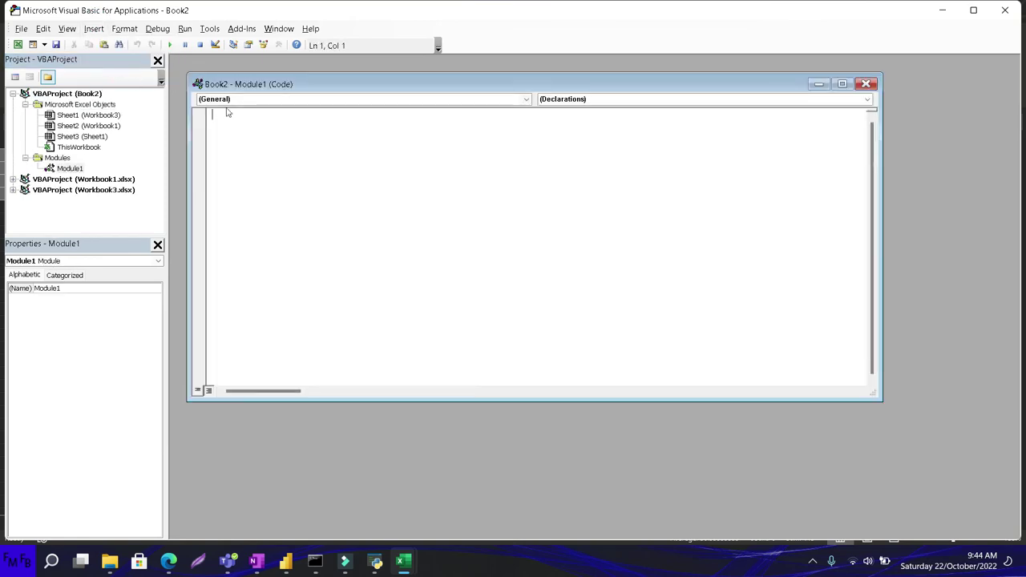
Step: Write Sub refrescar with ActiveWorkbook.RefreshAll and a msgbox "Finished refreshing!", then return to Excel
text(sub refrescar)
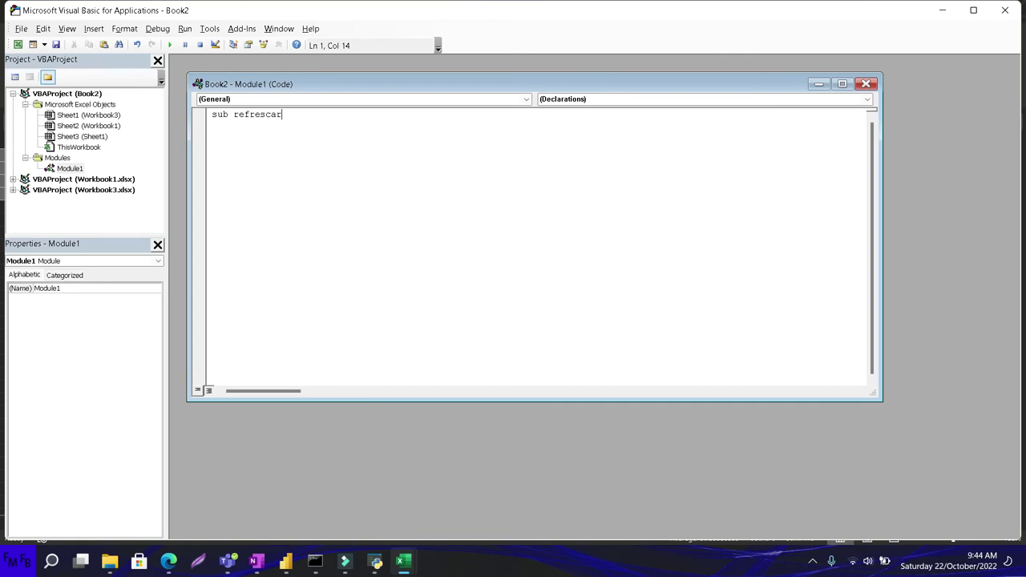
key(Return)
text(Activeworkbook)
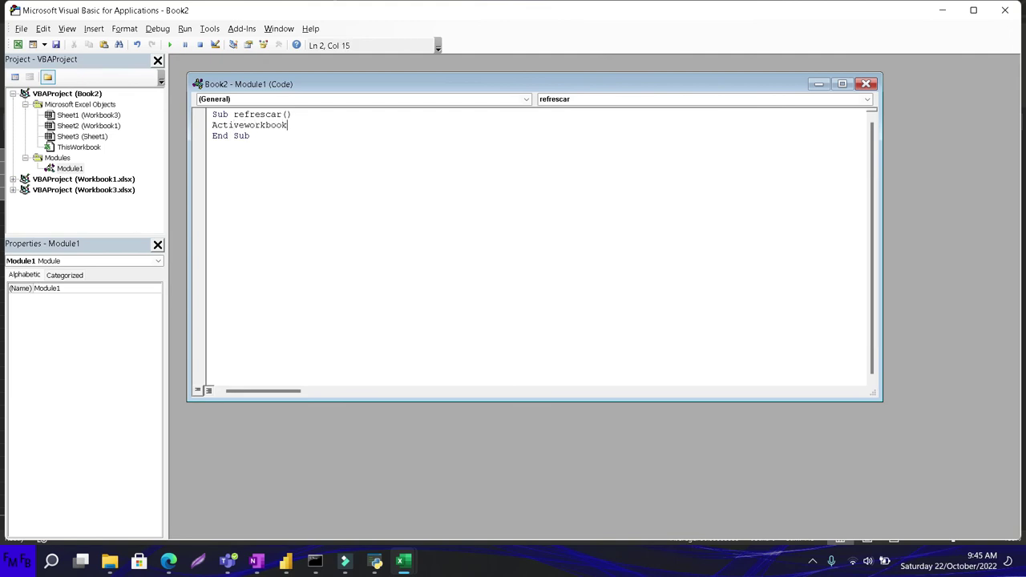
text(.refr)
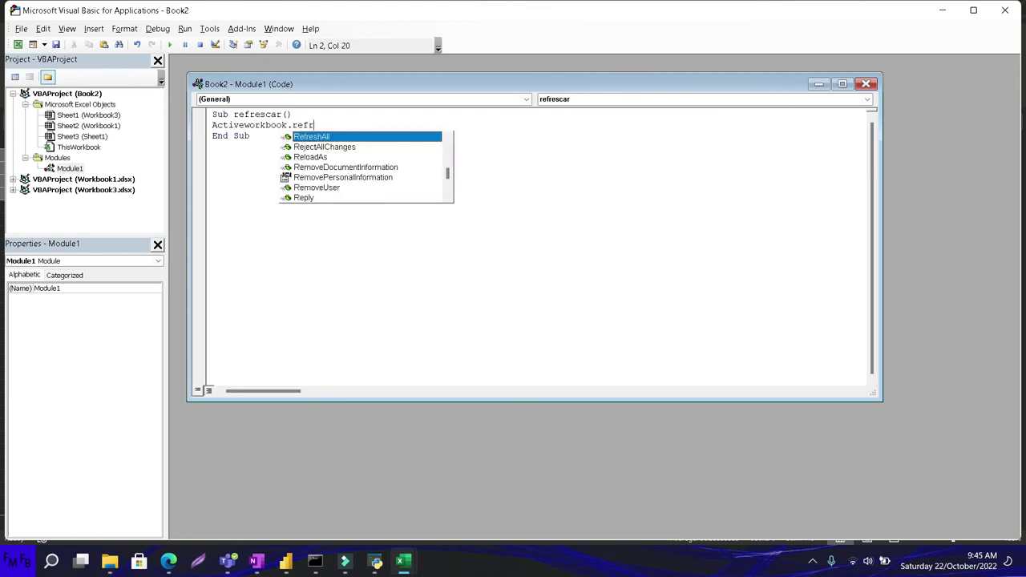
key(Tab)
key(Return)
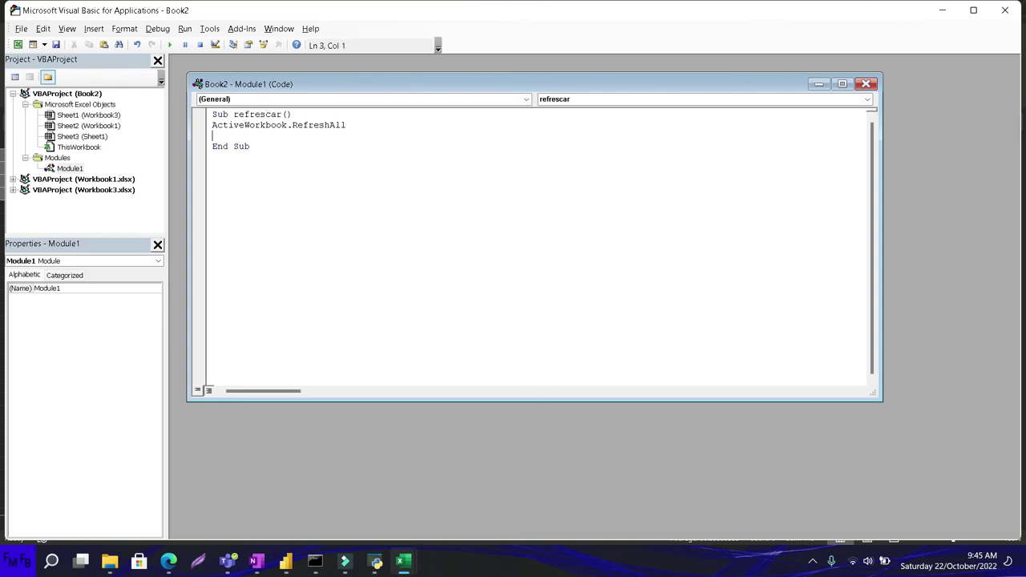
text(msgbo)
text(x ")
text(Finished refreshing!)
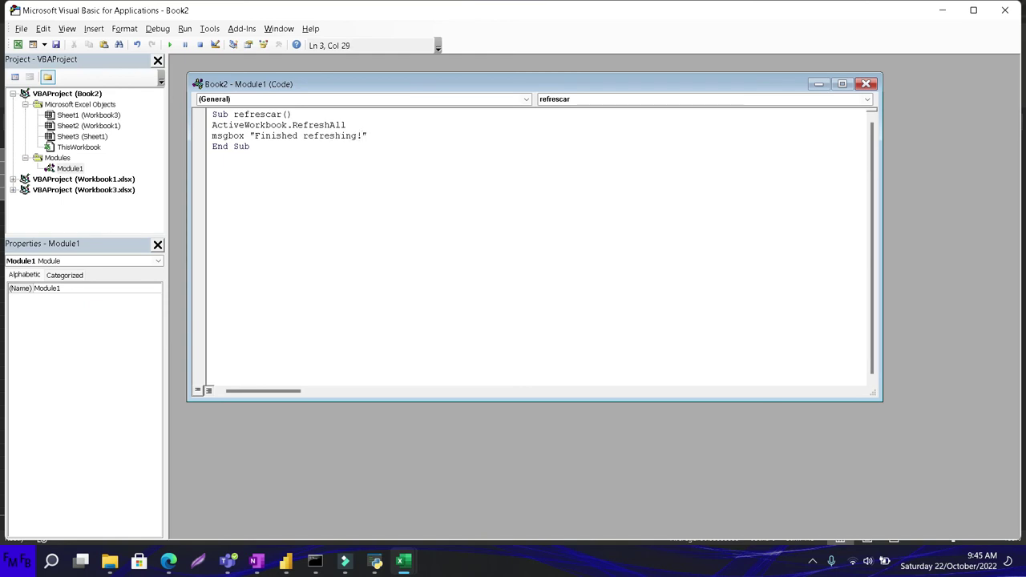
key(alt+Tab)
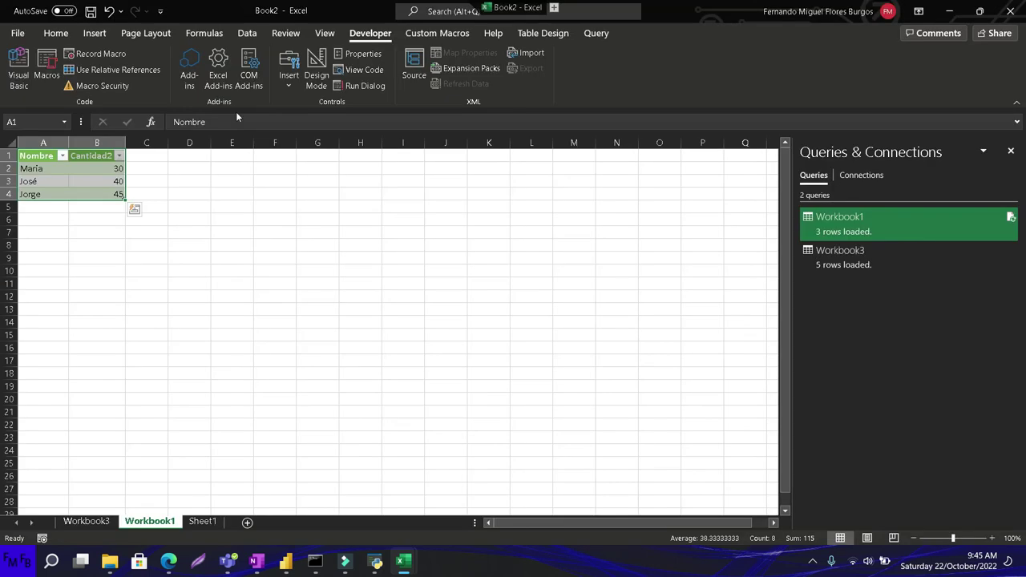
Step: From Sheet1, open the Properties of the Workbook1 query in the Queries & Connections pane
click(198, 523)
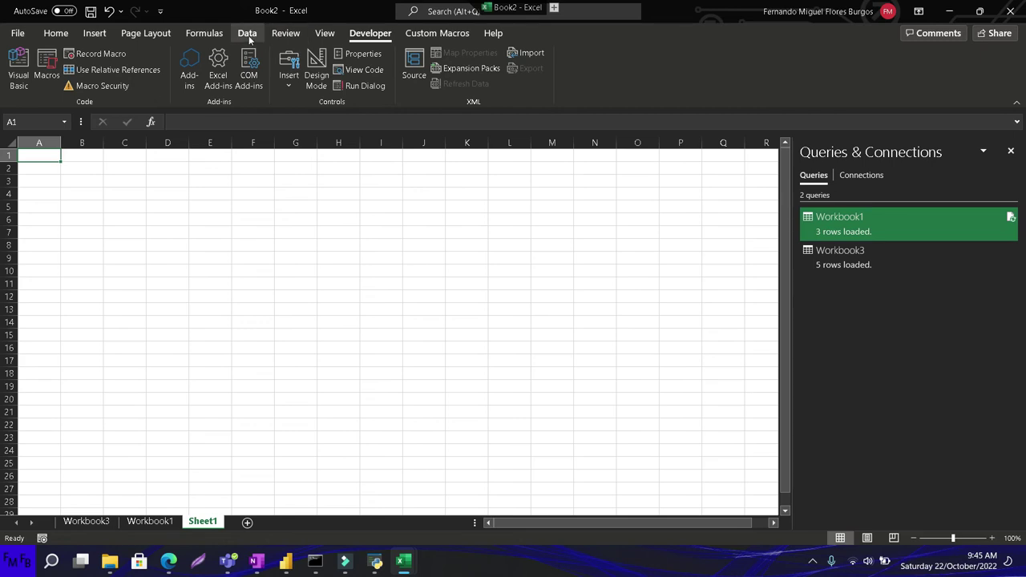
click(94, 33)
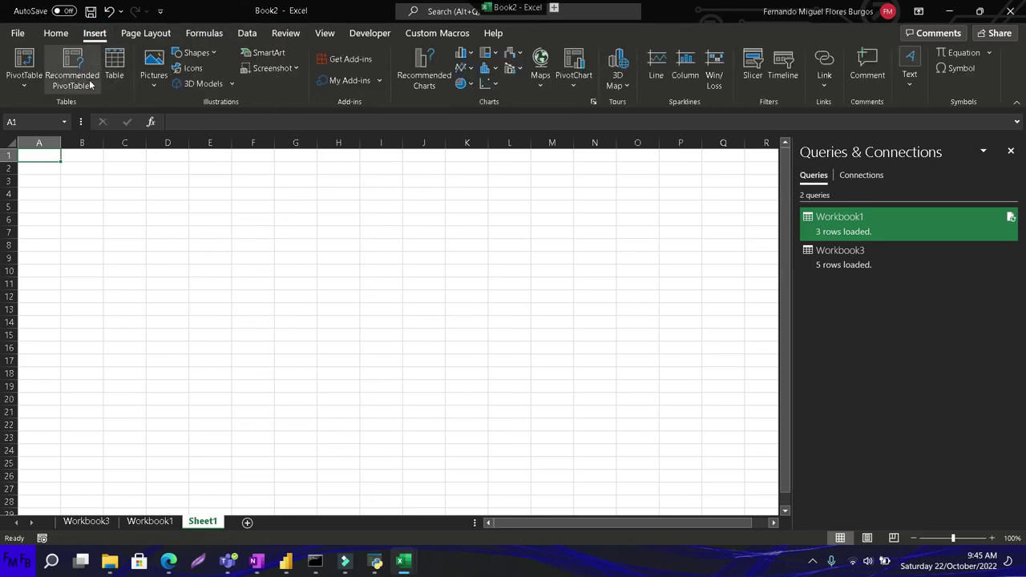
right_click(816, 213)
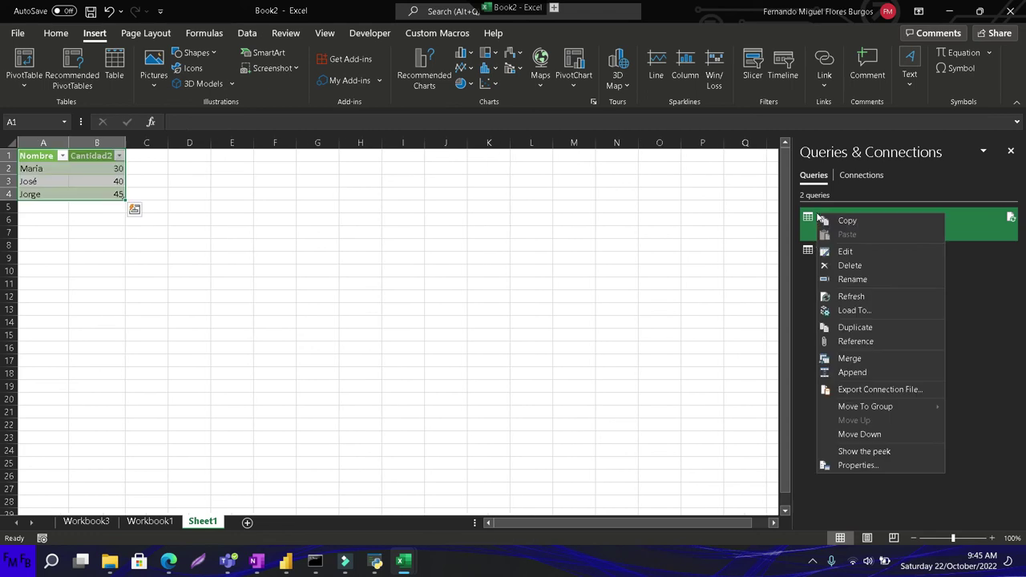
click(879, 466)
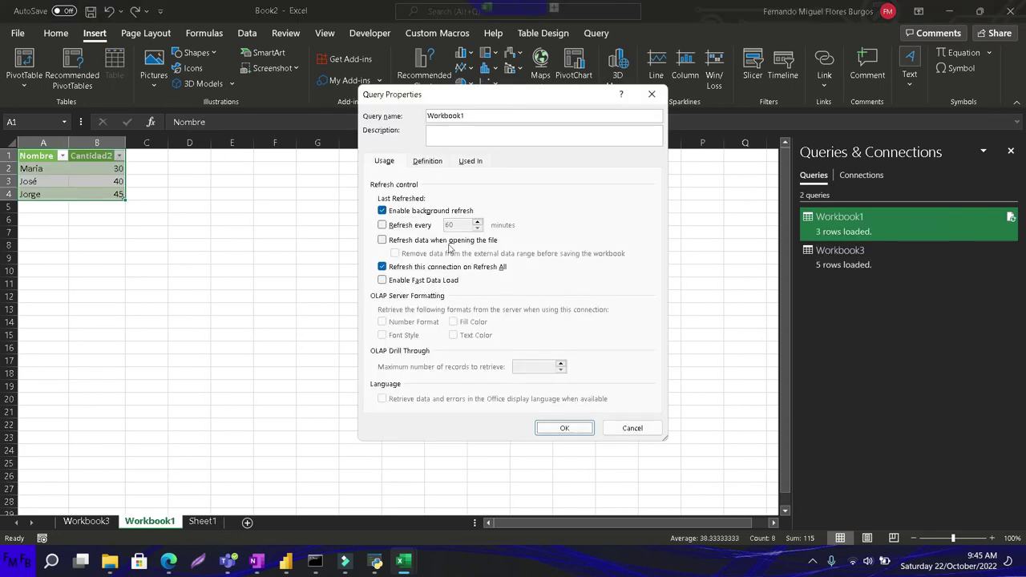
Step: Uncheck Enable background refresh for the Workbook1 and Workbook3 queries, then go back to Sheet1
click(413, 211)
click(565, 428)
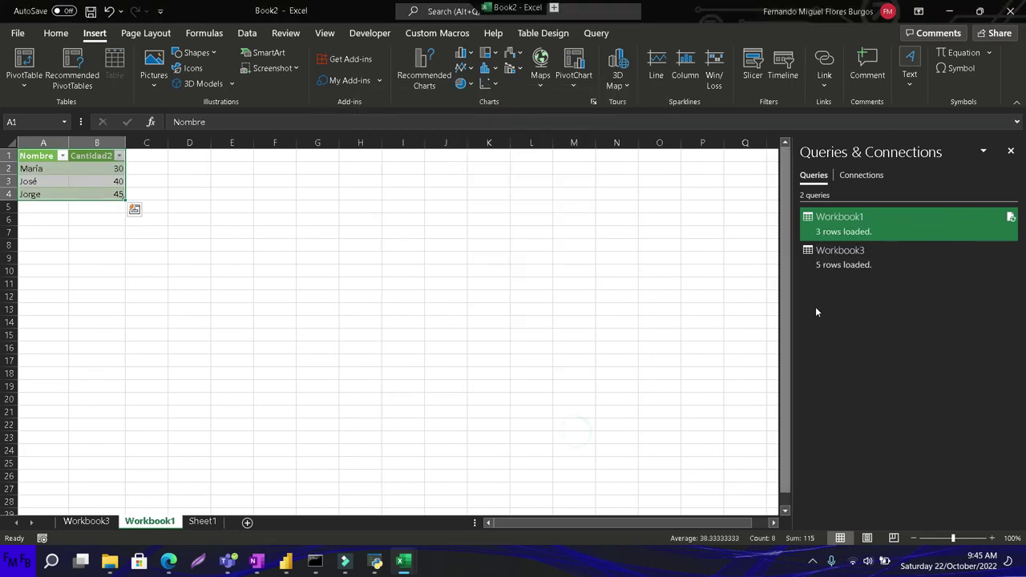
right_click(838, 260)
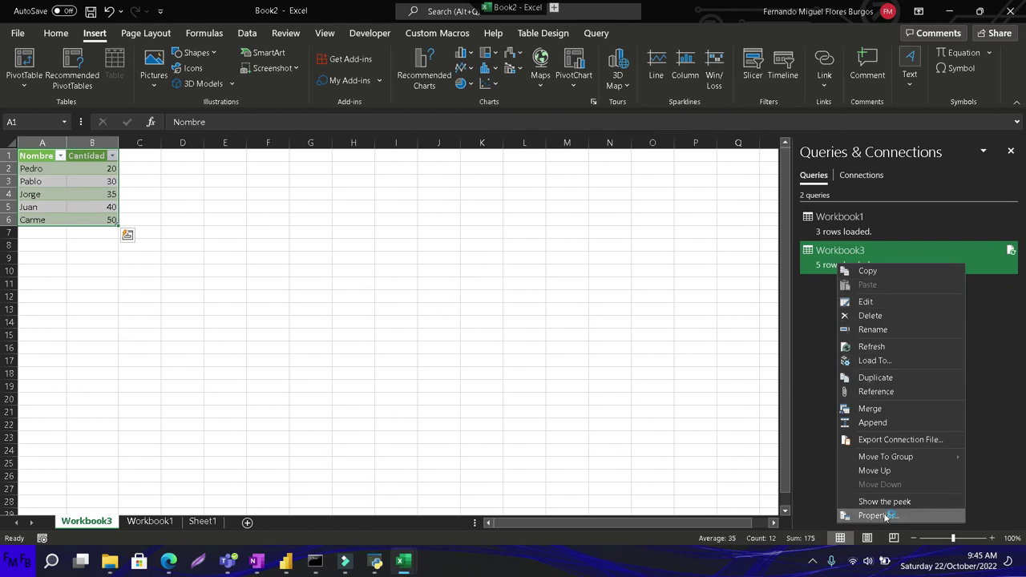
click(879, 515)
click(413, 211)
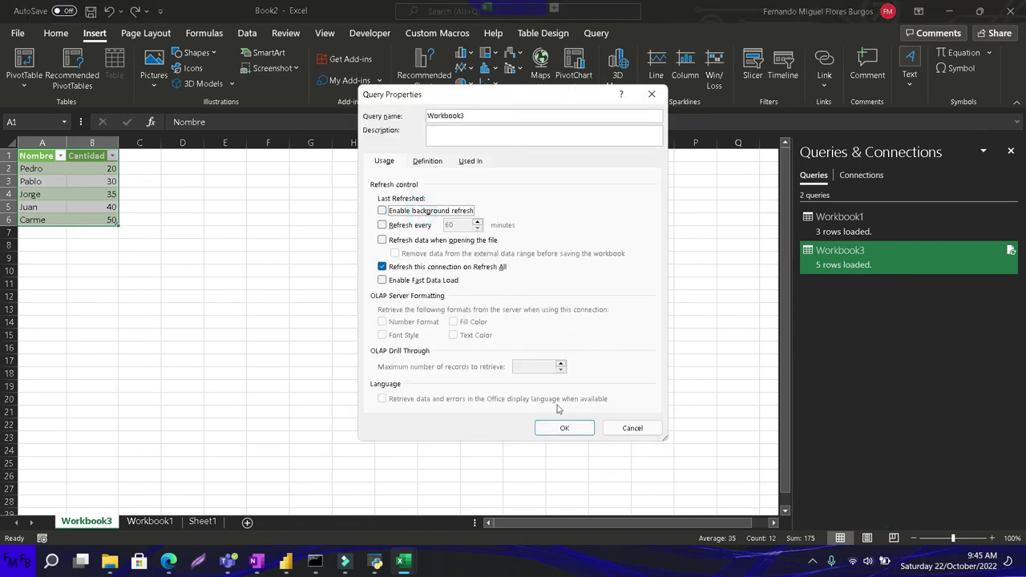
click(565, 428)
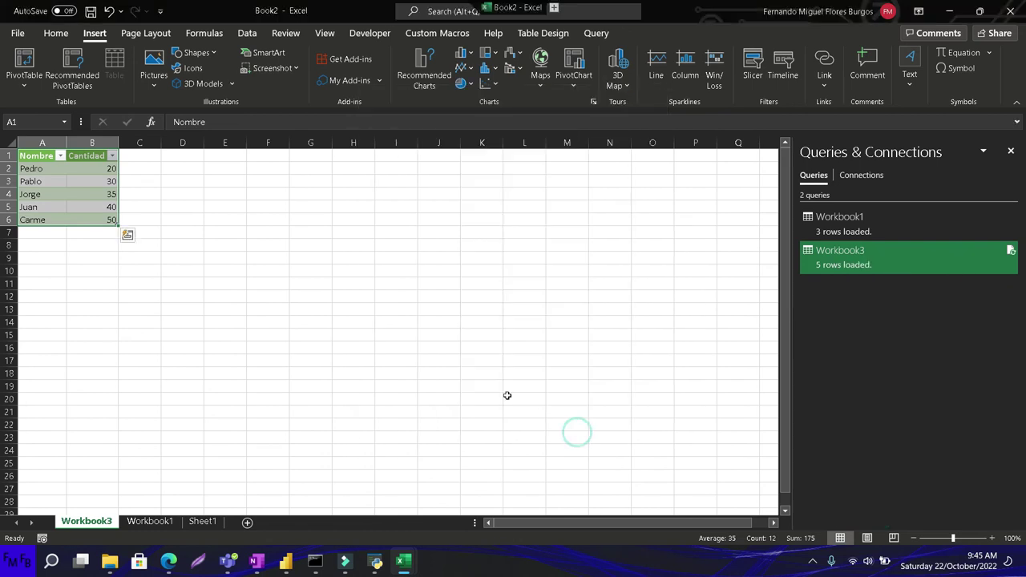
click(204, 522)
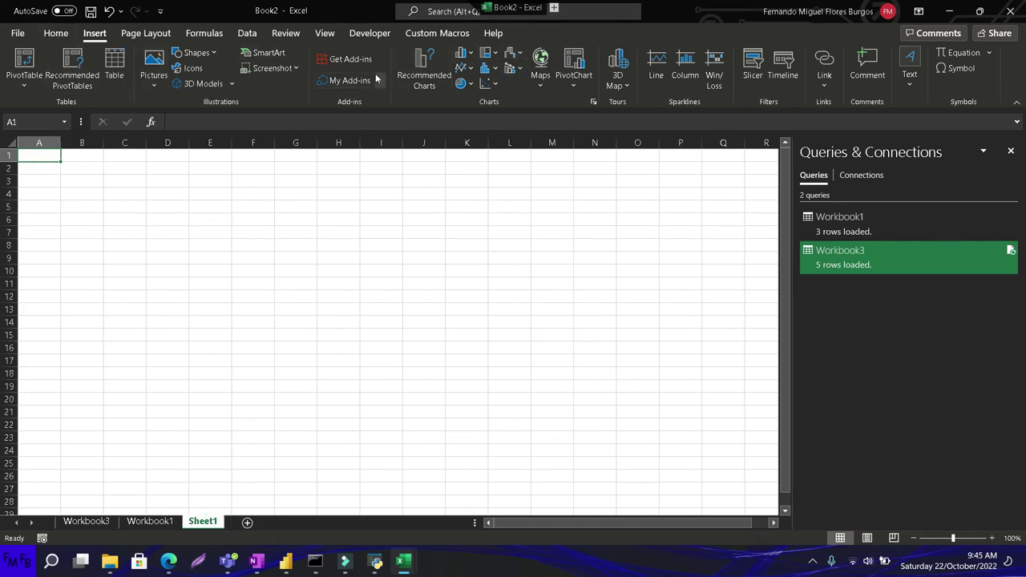
Step: Draw a light green rounded rectangle spanning roughly B2 to F5
click(211, 53)
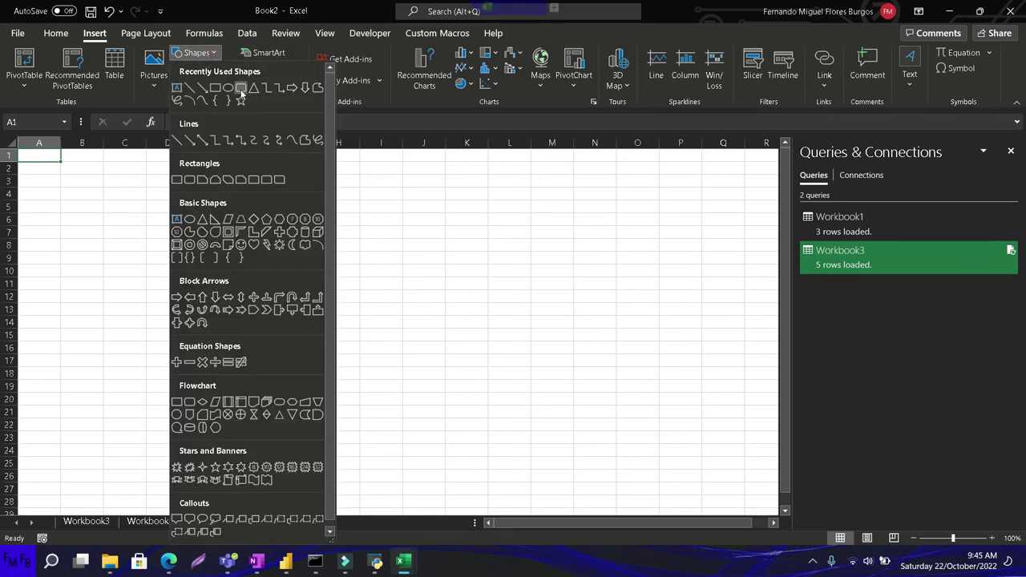
click(242, 90)
drag(53, 168, 258, 215)
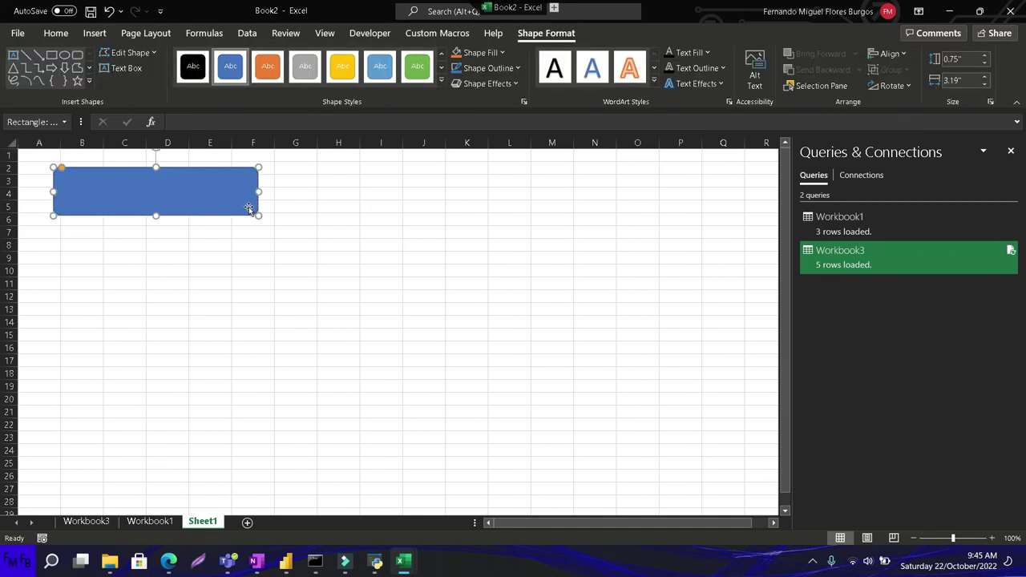
click(502, 52)
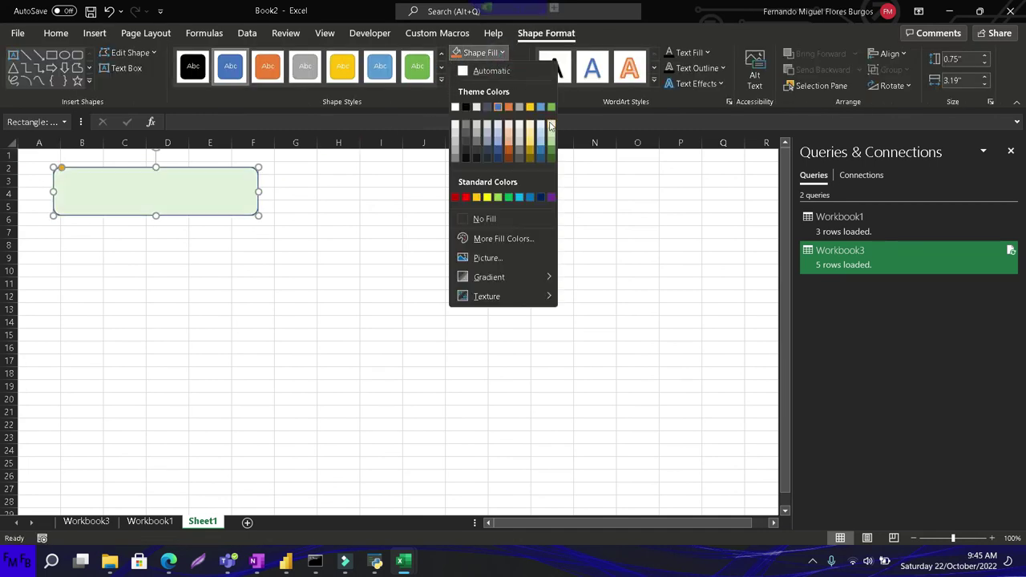
click(552, 133)
text(Refresh)
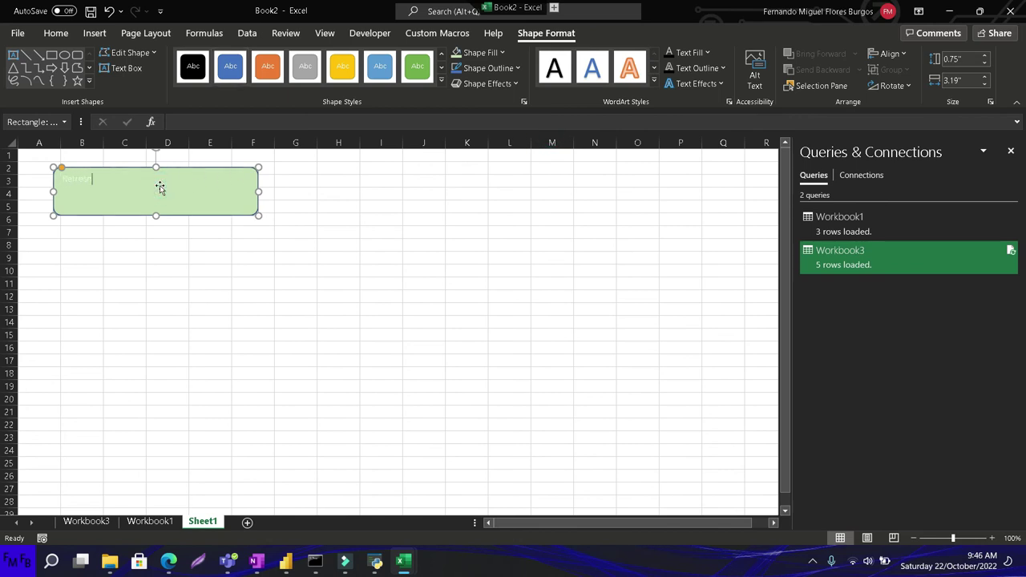
Step: Make the Refresh text bold, 24 pt, centred both ways, and narrow the button to column D
key(ctrl+a)
click(53, 33)
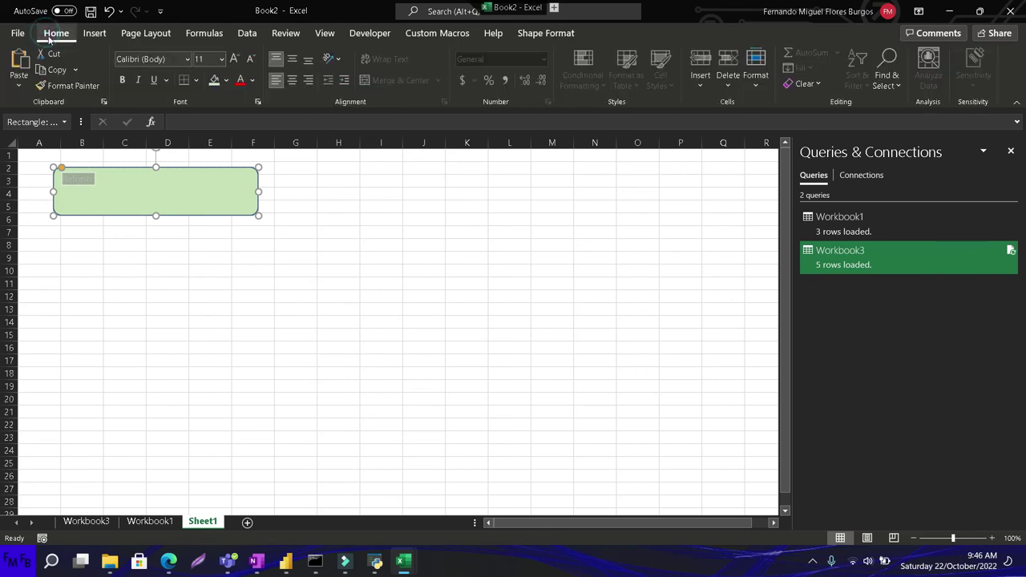
click(124, 80)
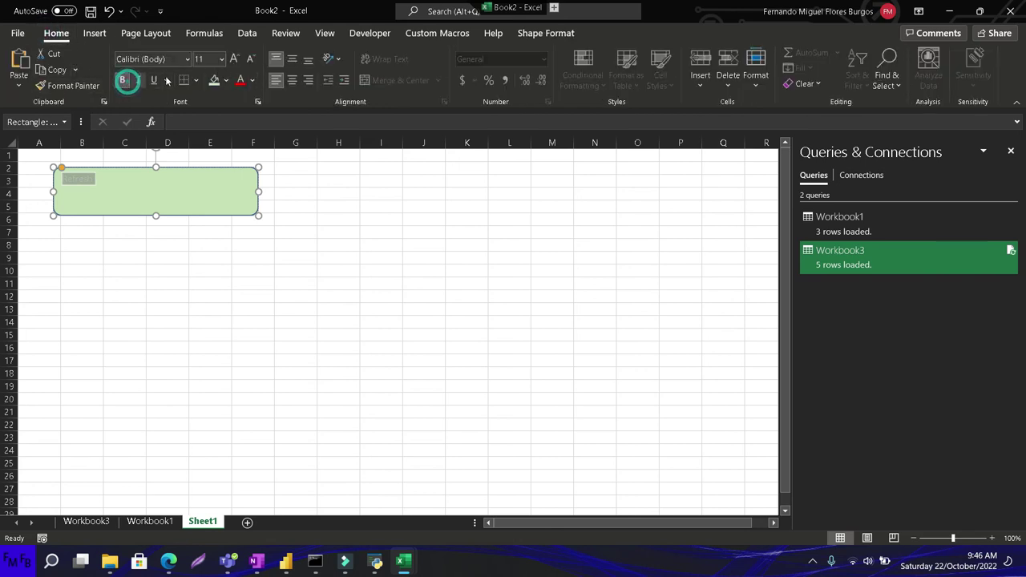
click(222, 60)
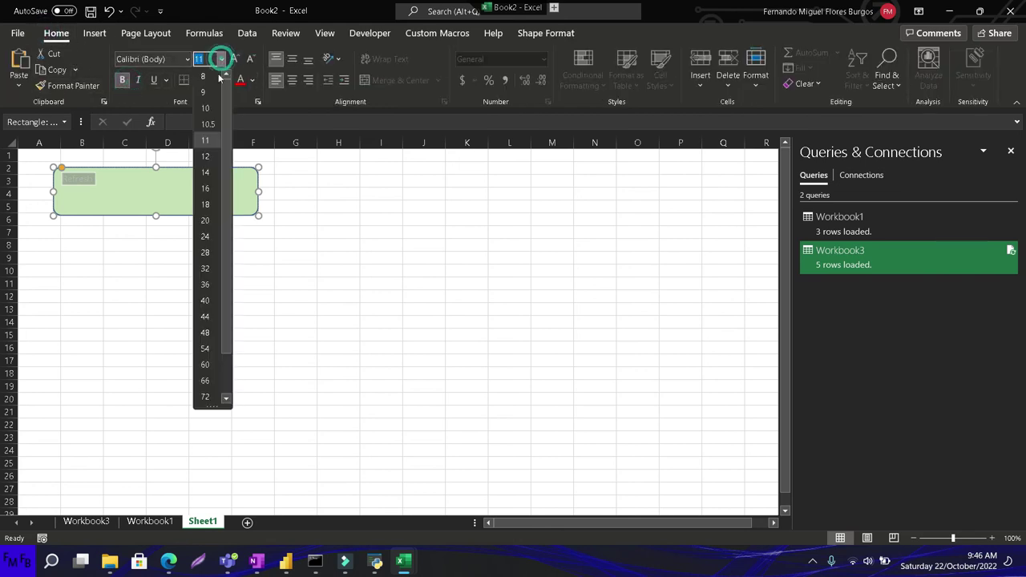
click(207, 237)
click(292, 60)
click(292, 81)
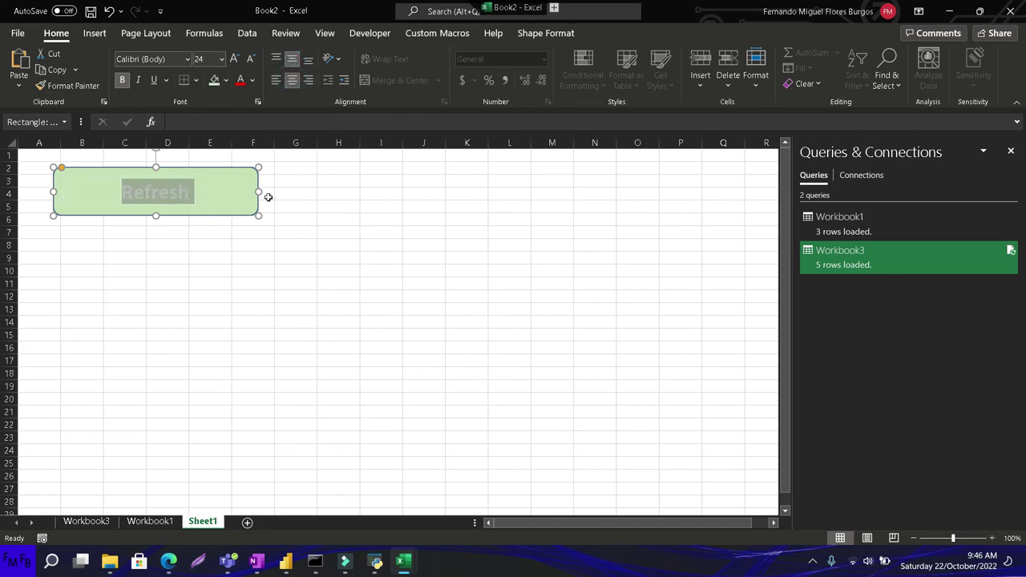
drag(260, 192, 177, 197)
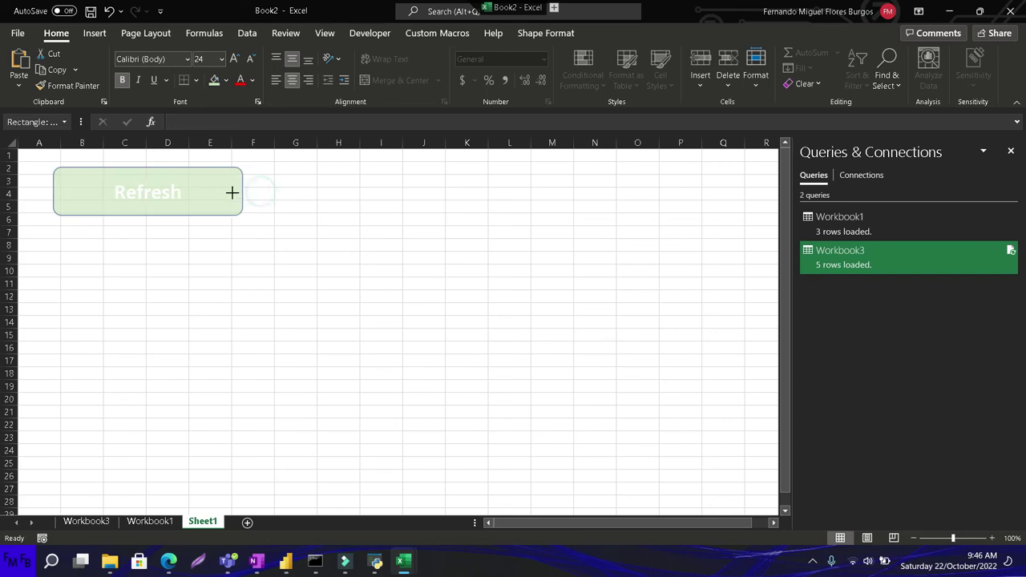
Step: Assign the refrescar macro to the green Refresh shape, then deselect it
right_click(169, 201)
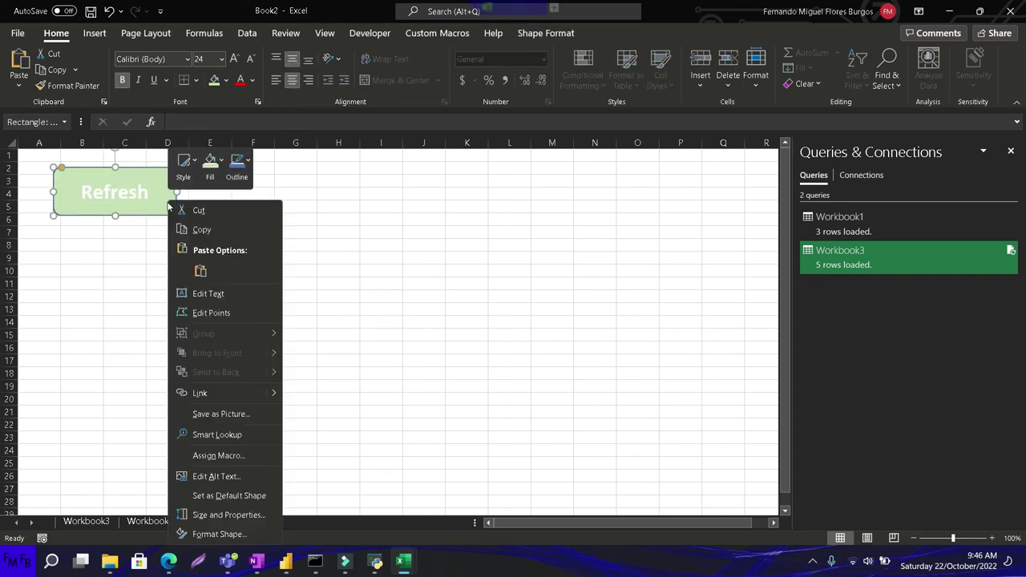
click(218, 455)
click(120, 346)
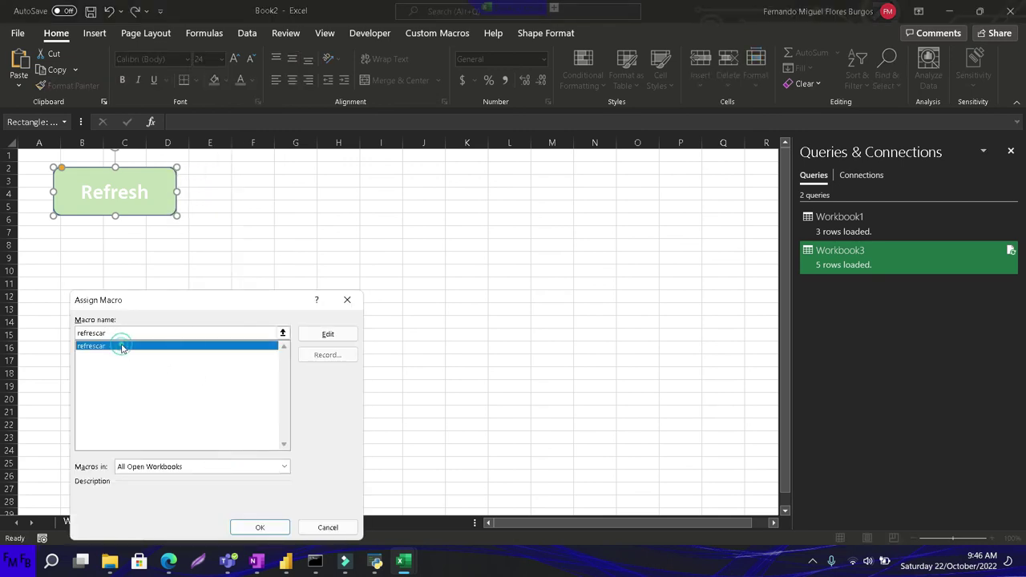
click(254, 525)
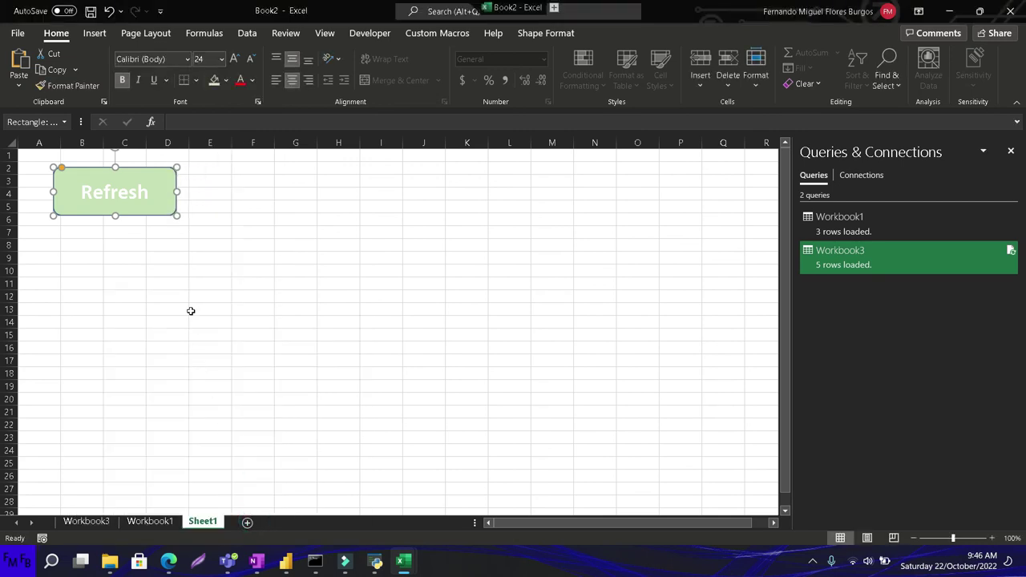
click(191, 311)
Step: Run the Refresh button, dismiss 'Finished refreshing!', and compare the Workbook1 and Workbook3 sheets
click(149, 211)
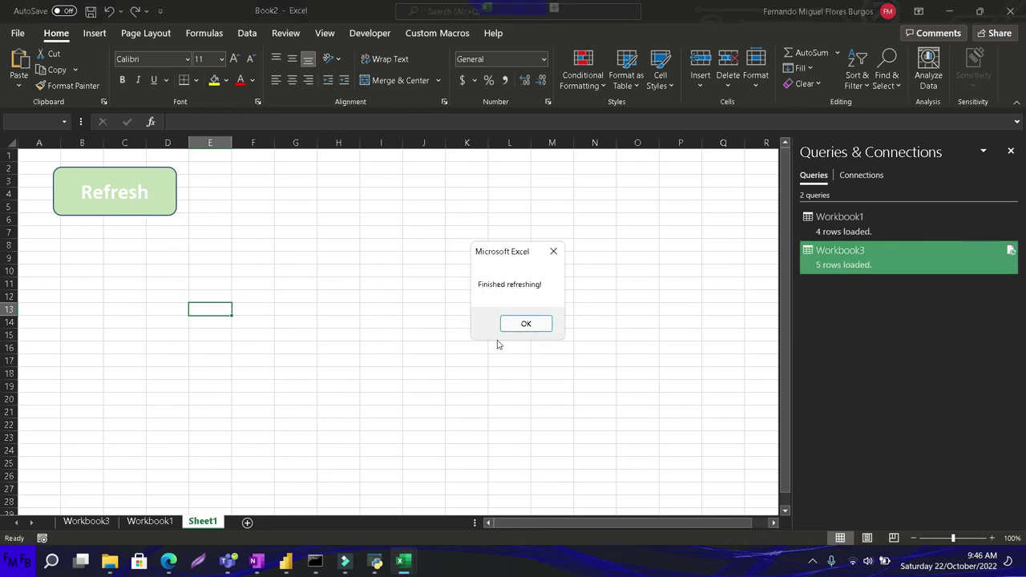
click(518, 322)
click(153, 522)
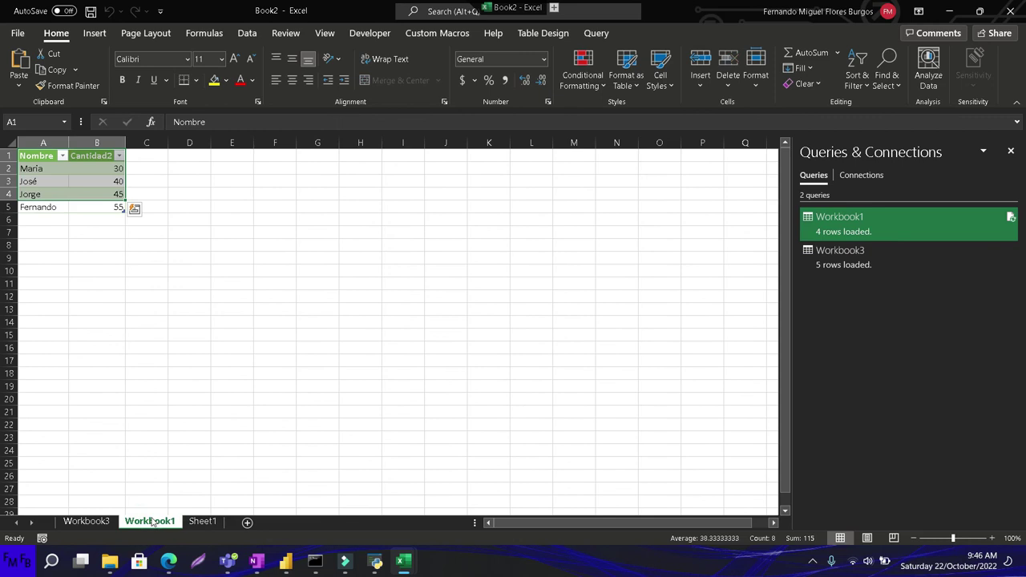
click(89, 522)
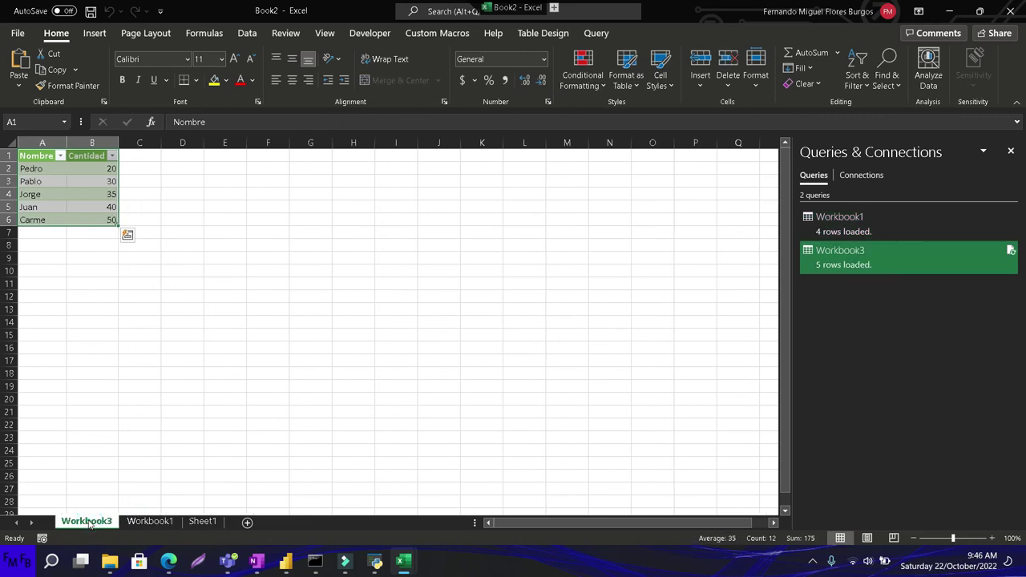
click(152, 523)
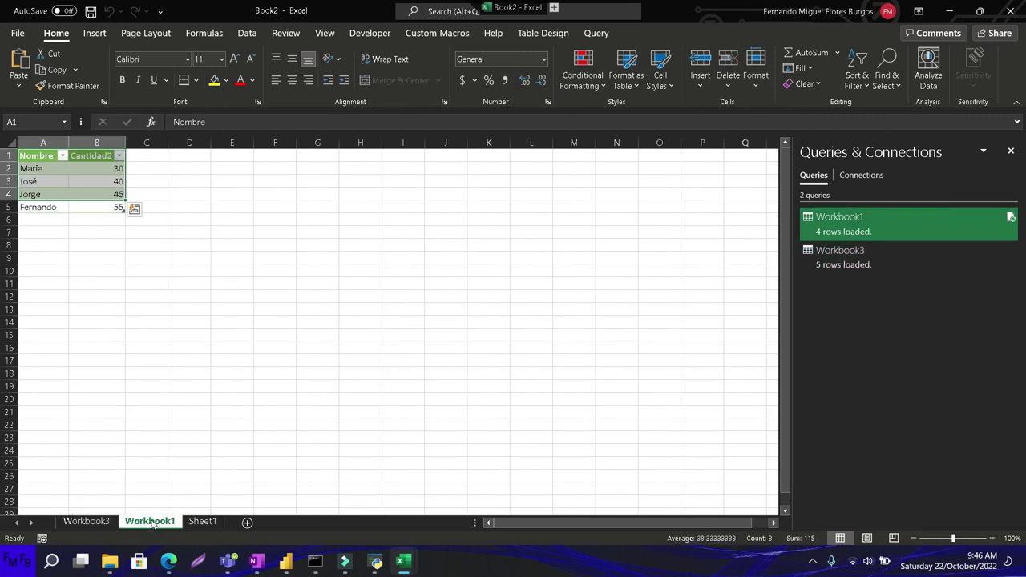
click(107, 523)
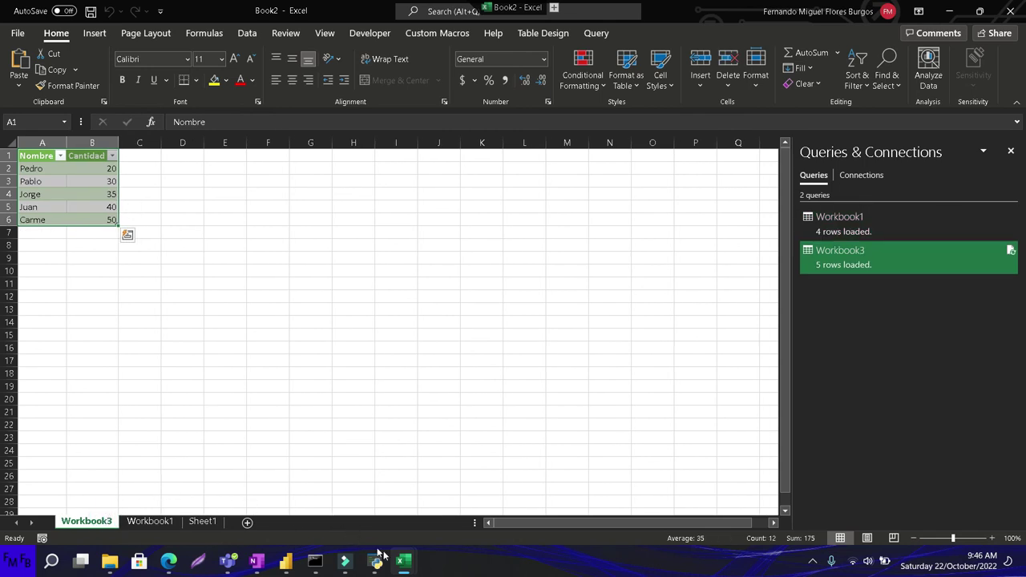
Step: In Workbook1.xlsx, add a new row with name 'P' and quantity 60
mouse_move(403, 561)
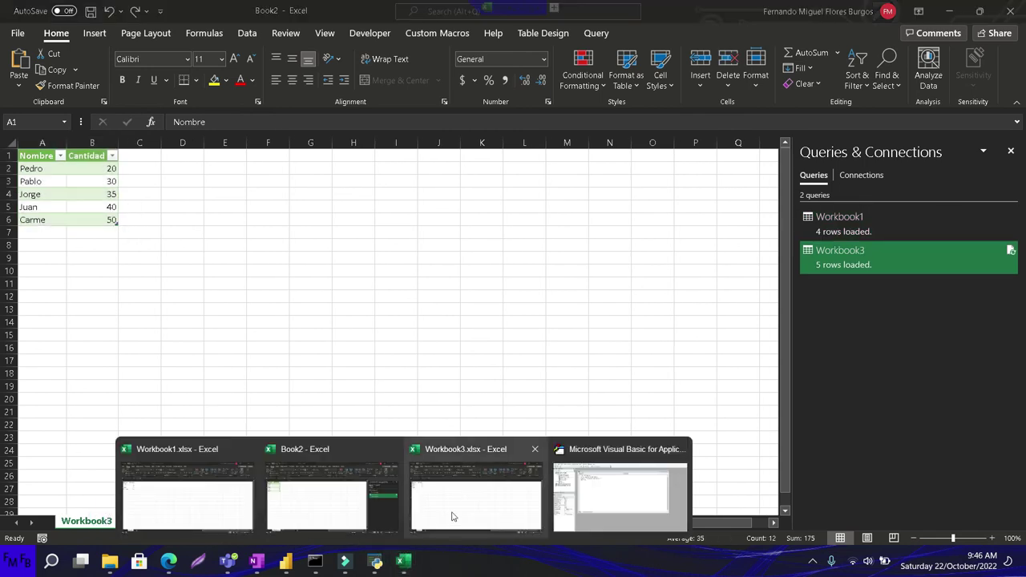
click(368, 510)
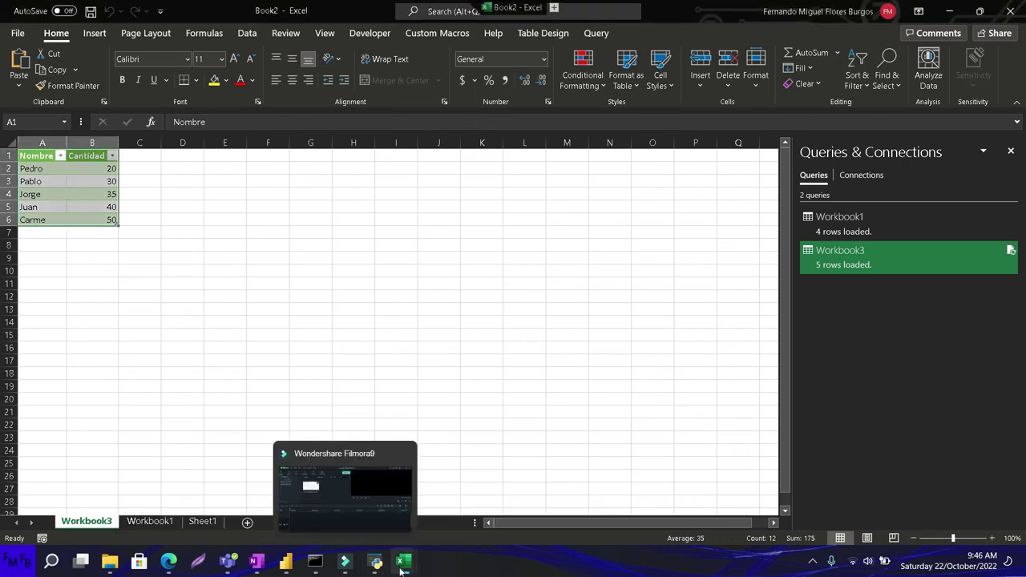
mouse_move(403, 561)
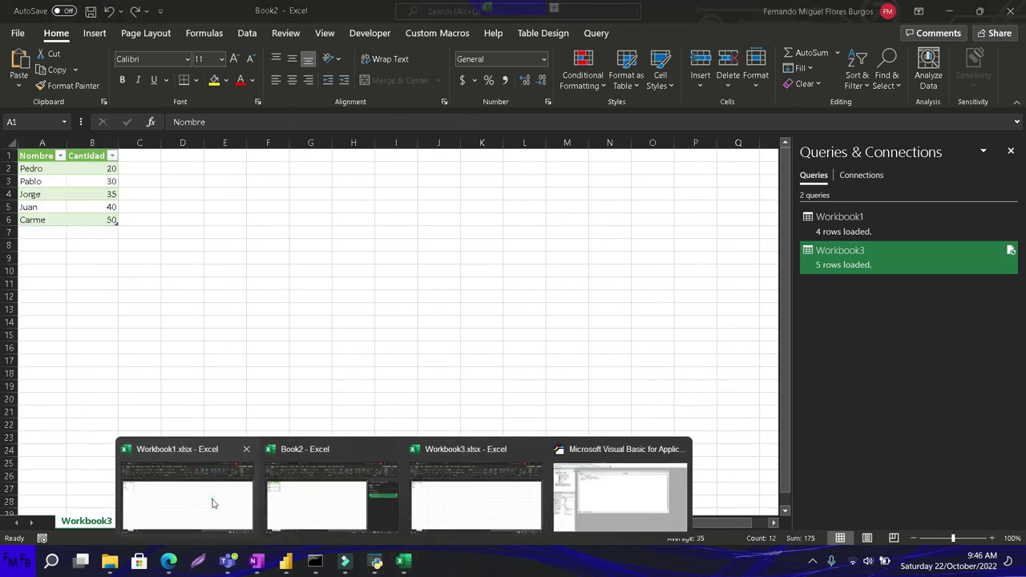
click(211, 500)
key(Up)
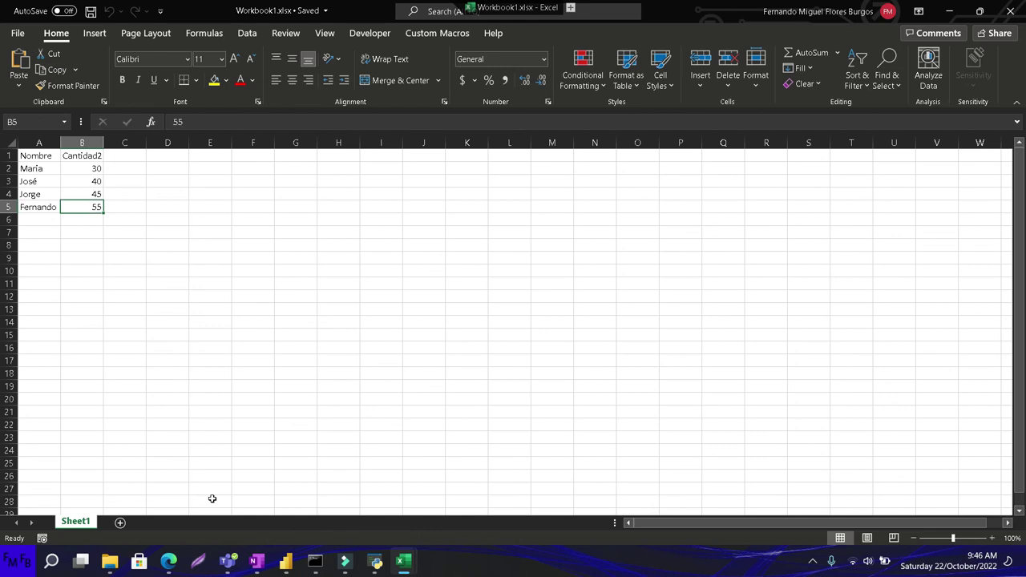
key(Down)
key(Left)
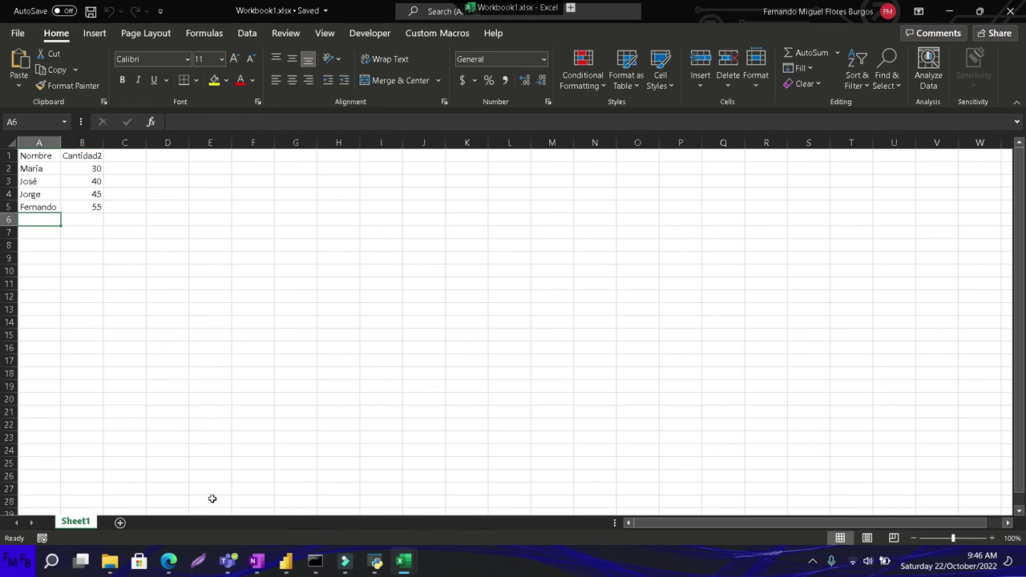
text(Pedro)
key(Right)
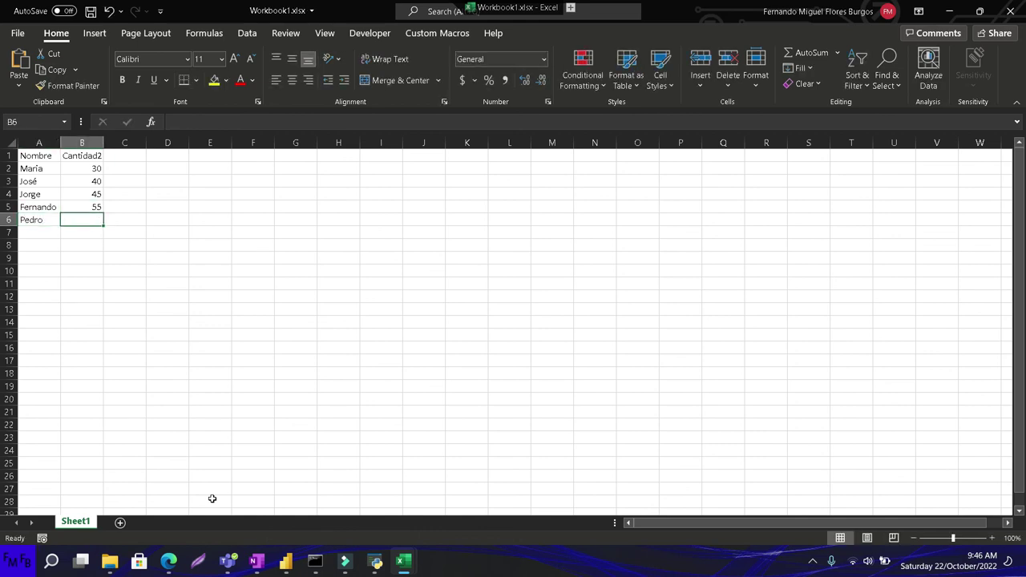
text(60)
key(Return)
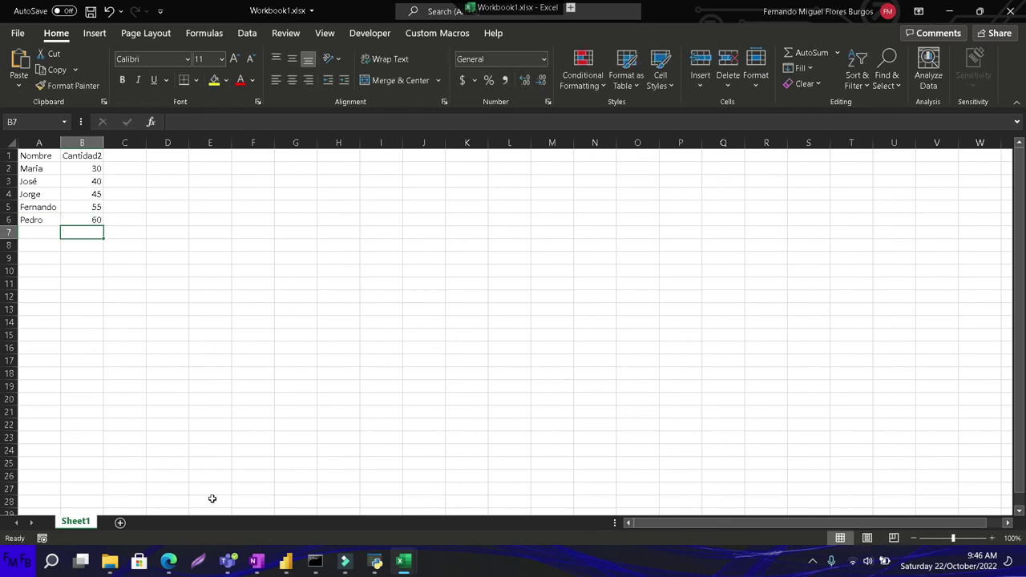
Step: Save the shortened Workbook3.xlsx data and minimize its window
mouse_move(416, 566)
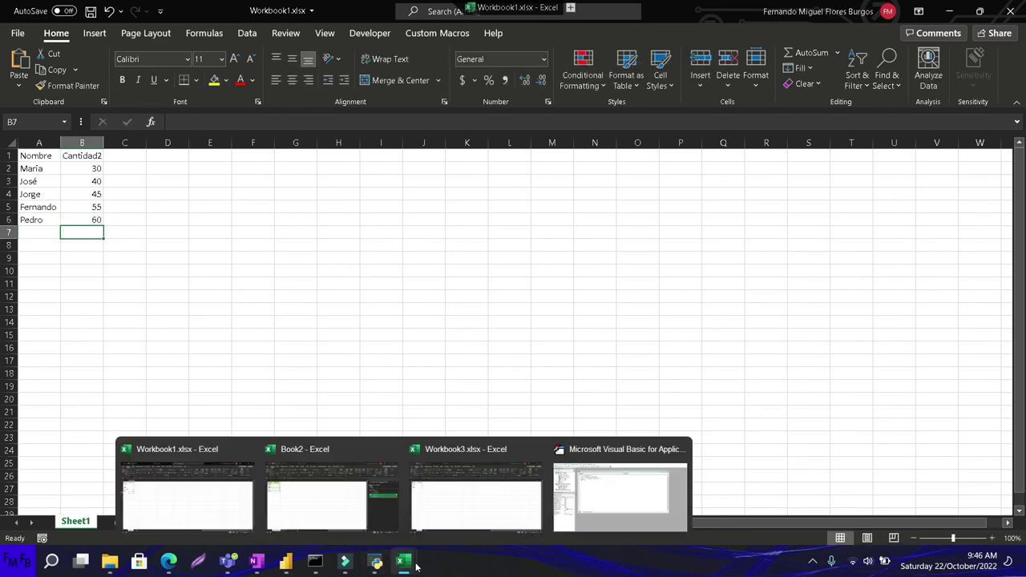
click(444, 525)
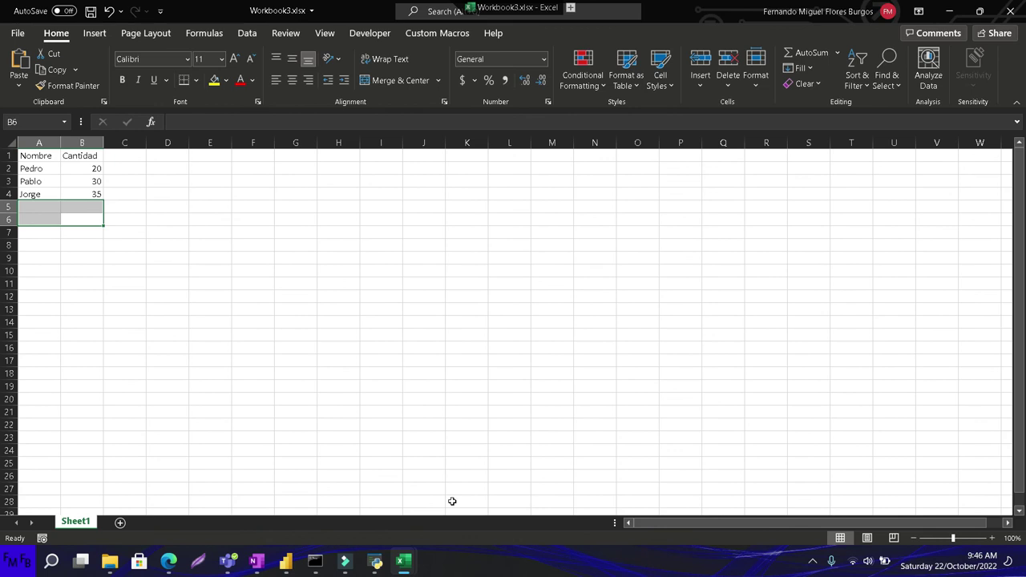
key(Up)
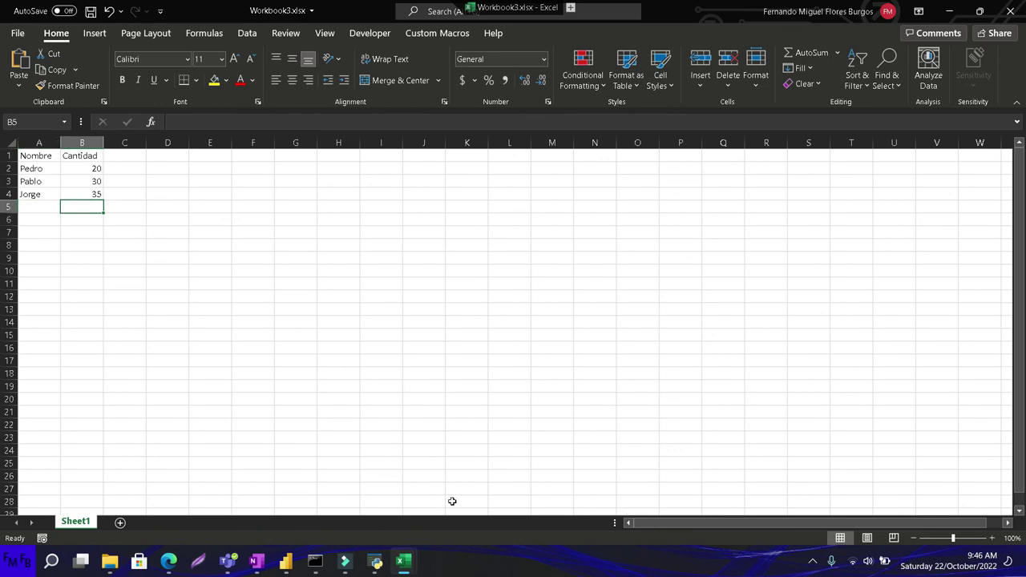
key(ctrl+s)
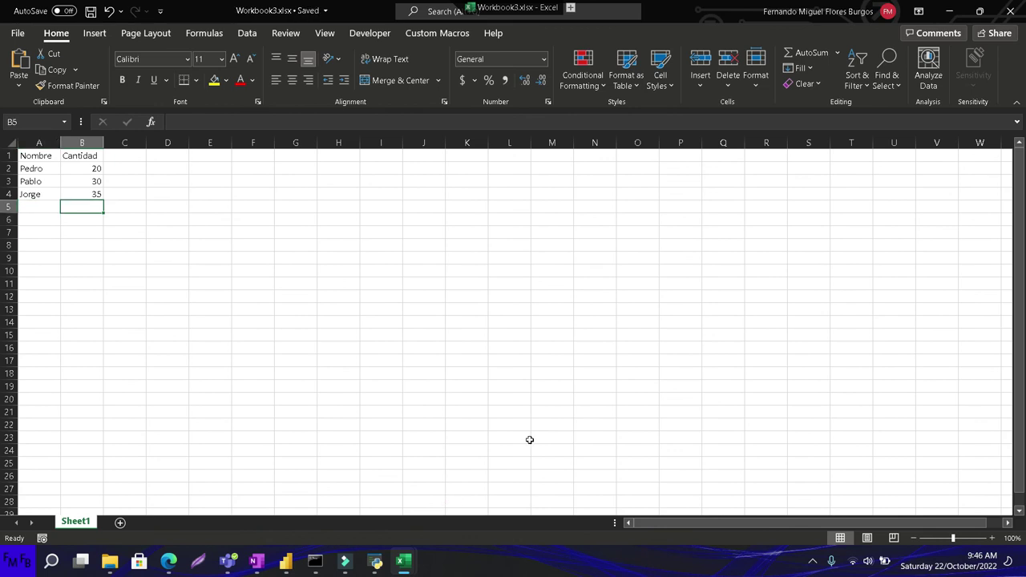
click(950, 11)
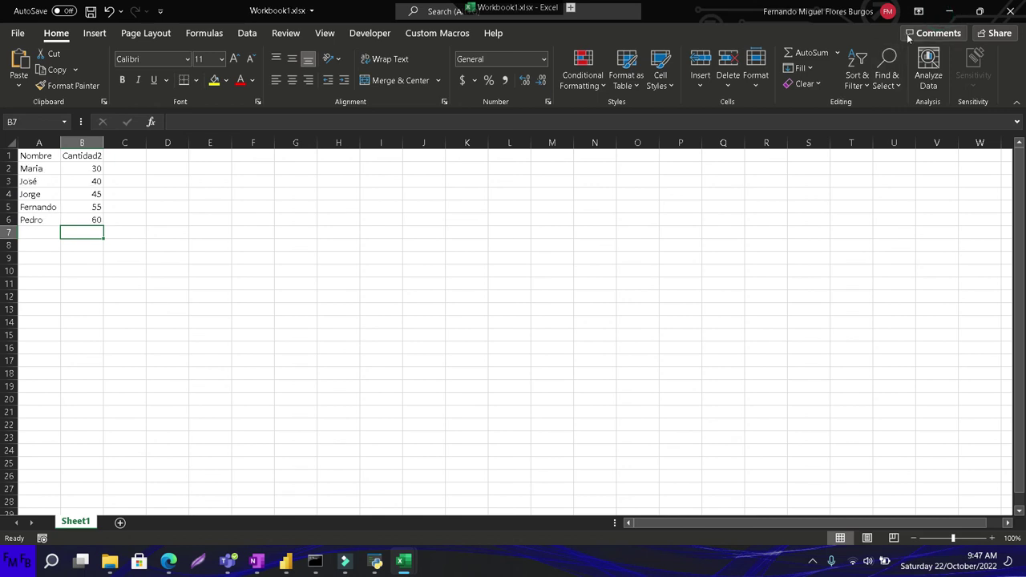
mouse_move(406, 562)
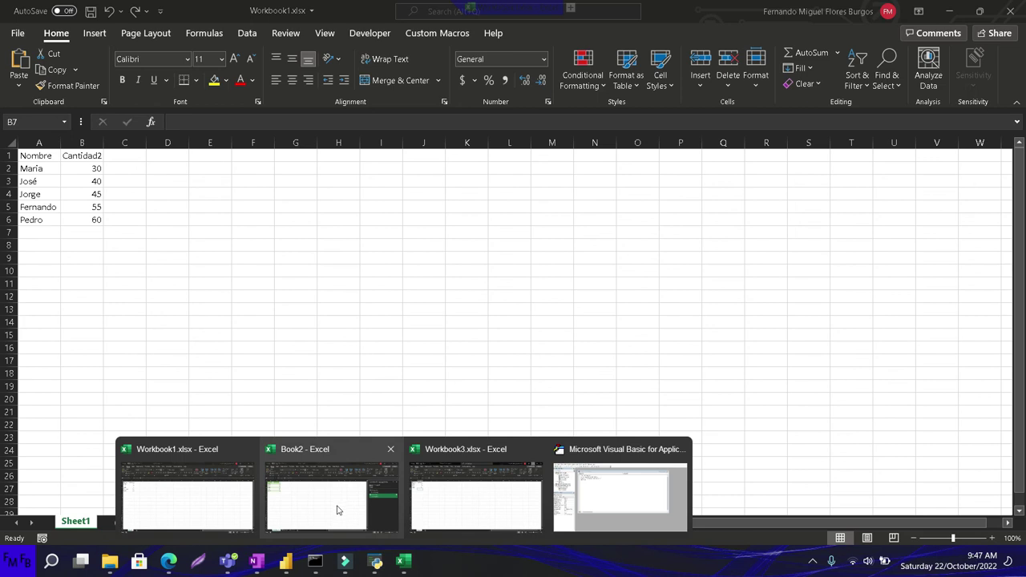
Step: On Book2's Sheet1, click Refresh and confirm Workbook1 shows 5 rows and Workbook3 three
click(210, 499)
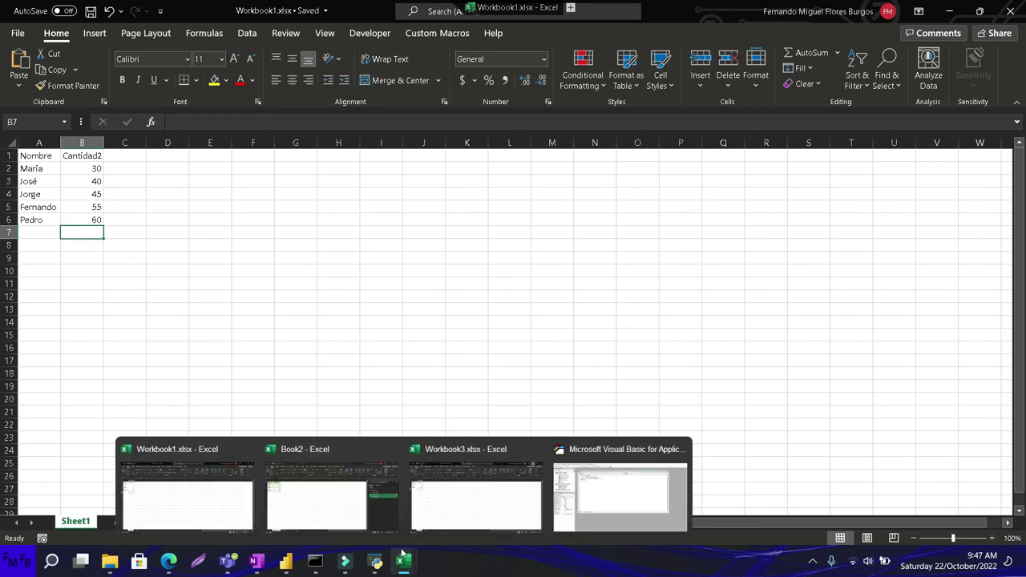
click(357, 504)
click(202, 522)
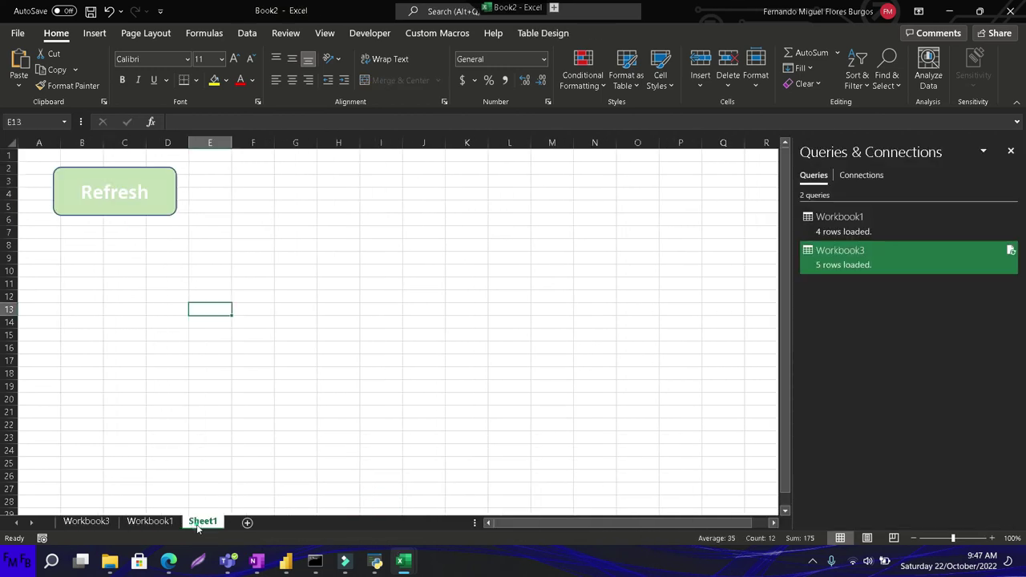
click(135, 212)
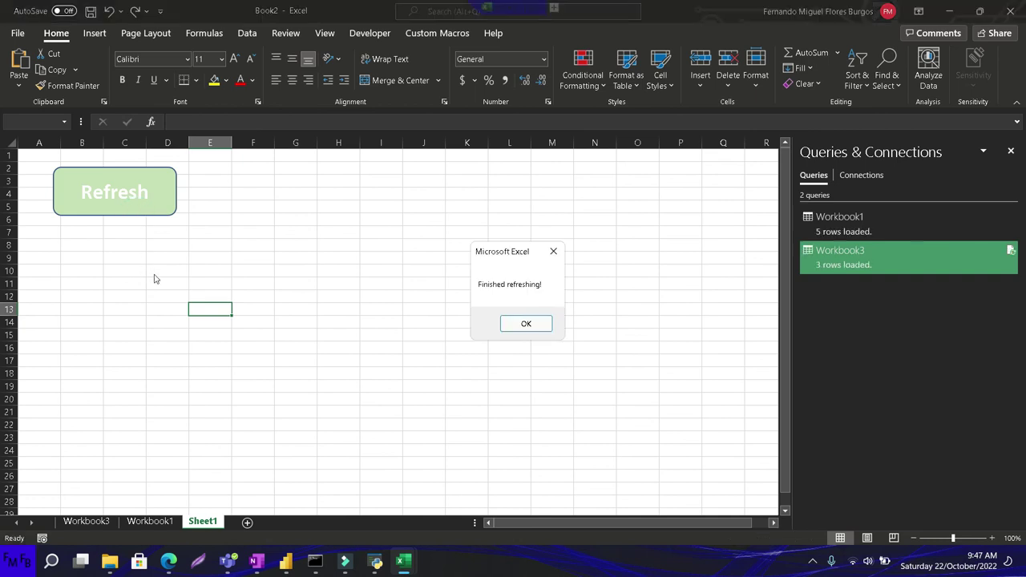
click(517, 325)
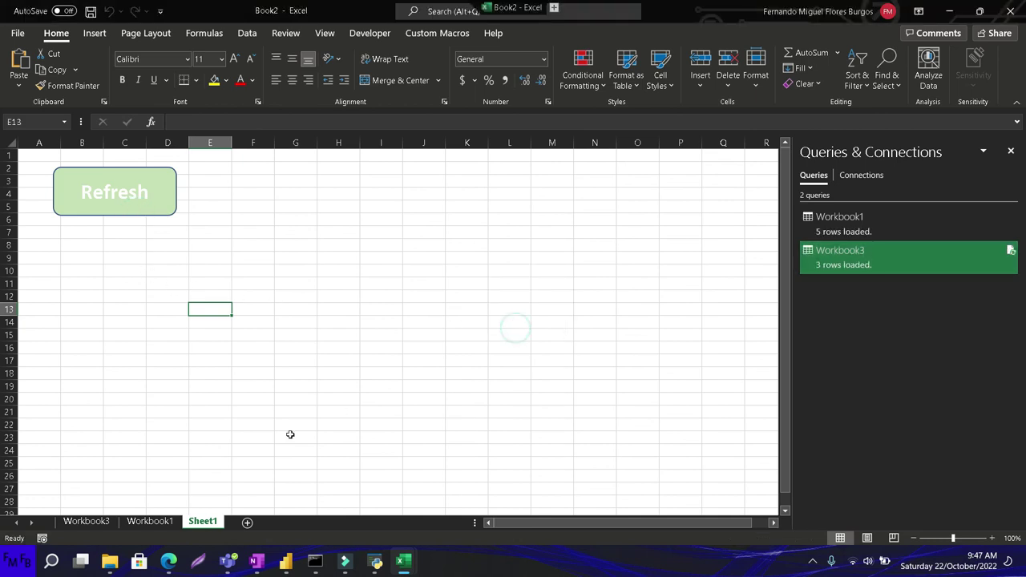
click(152, 523)
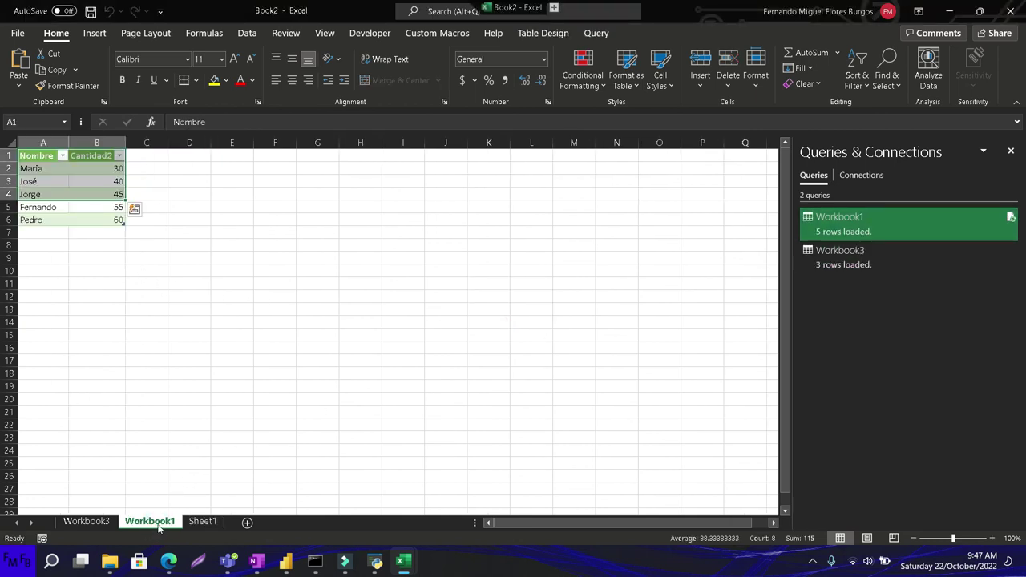
click(110, 522)
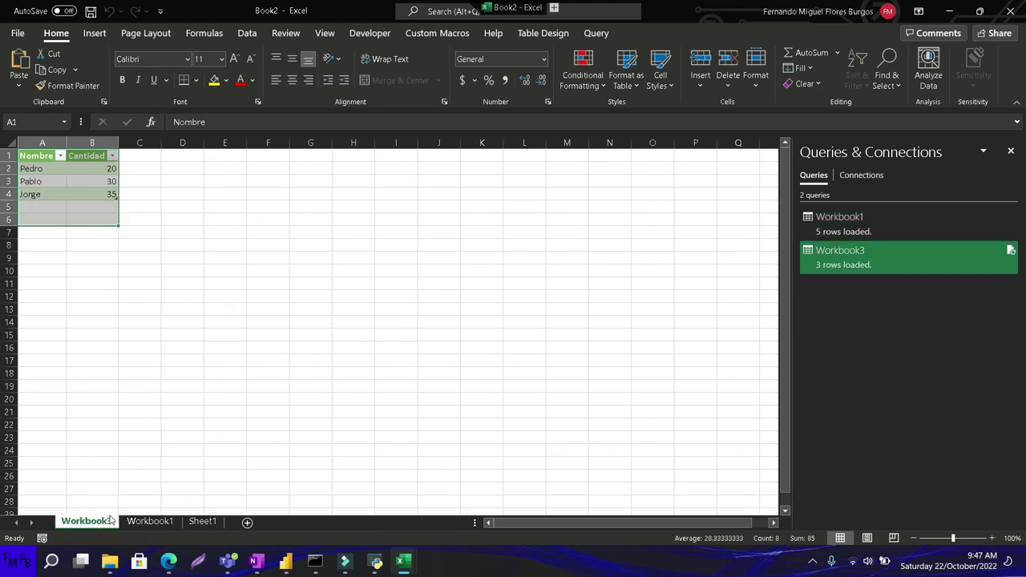